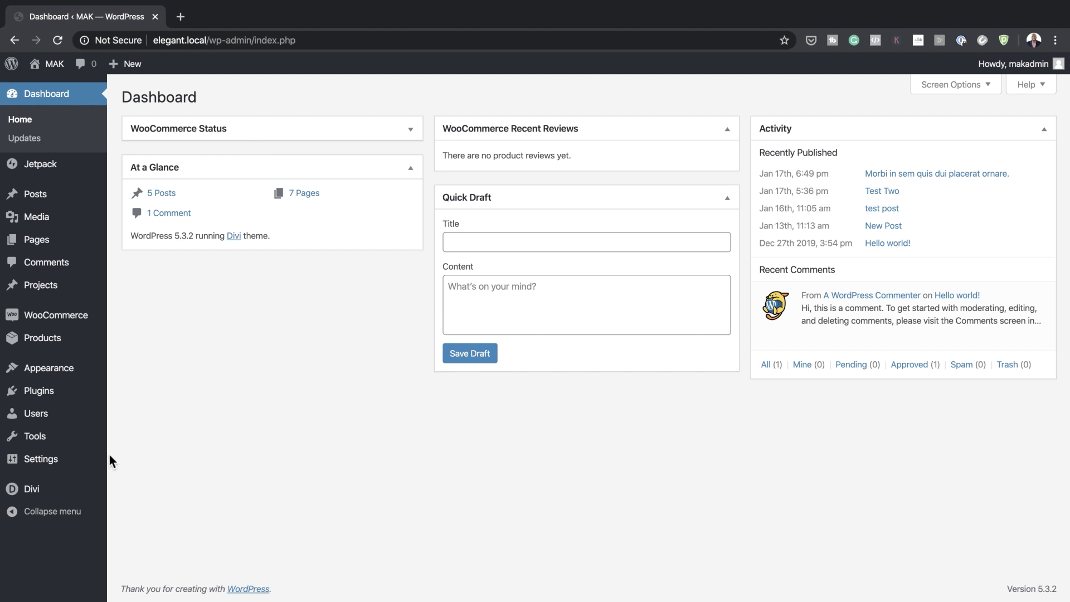
Create a new template in the Divi Theme Builder and assign it to All Pages.
{"action": "mouse_move", "coordinate": [71, 486]}
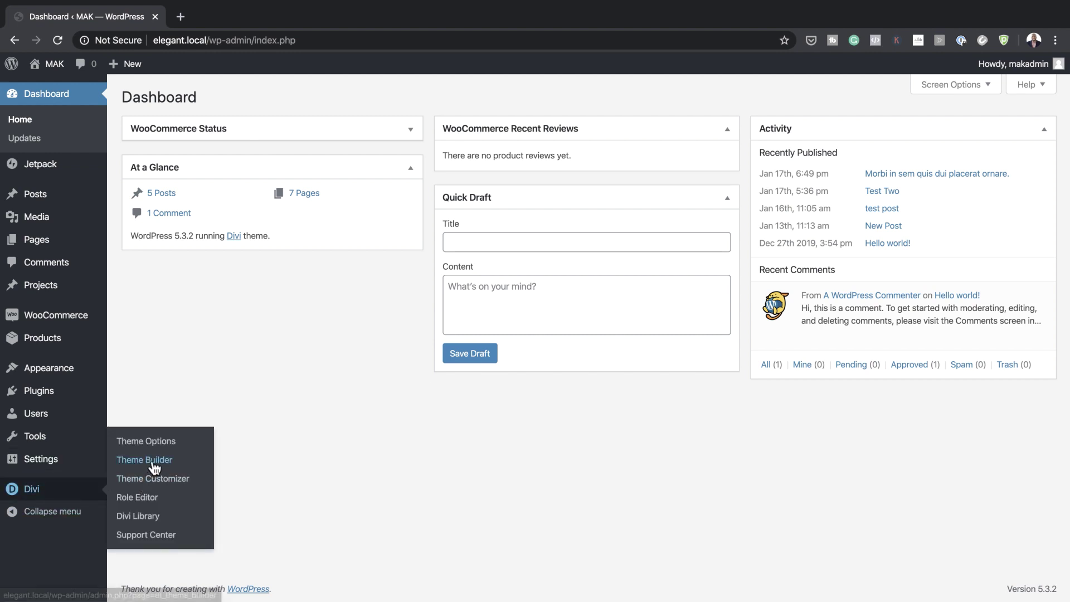
{"action": "left_click", "coordinate": [154, 466]}
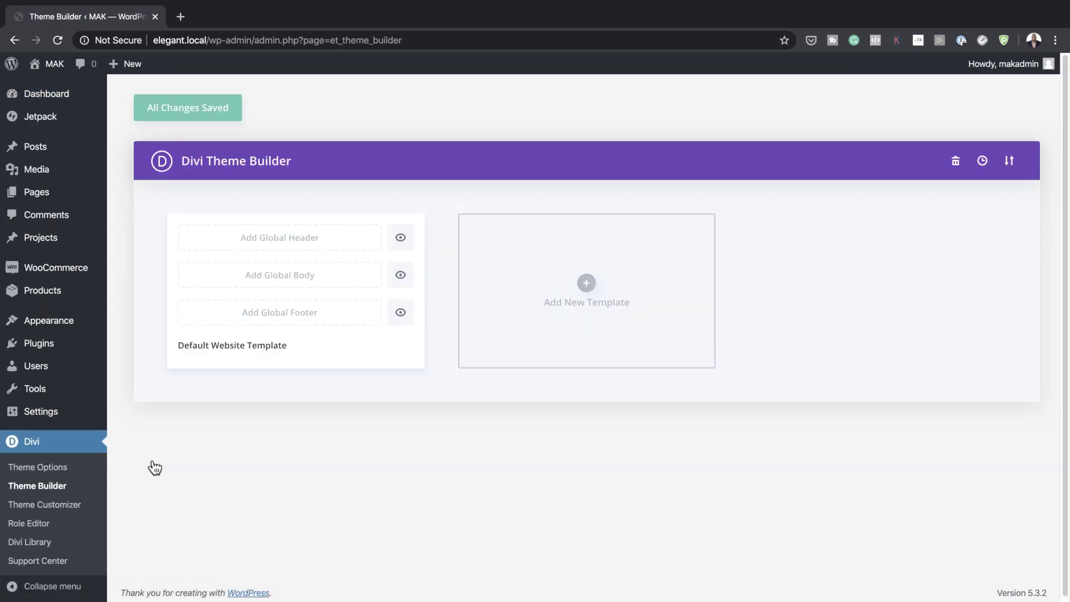
{"action": "left_click", "coordinate": [587, 285]}
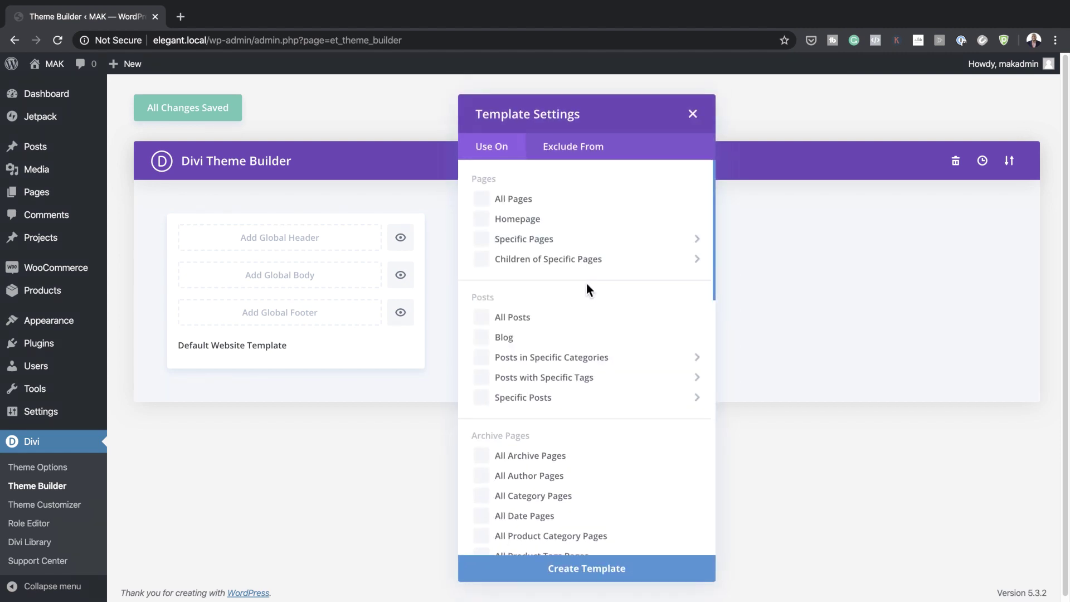
{"action": "left_click", "coordinate": [482, 200]}
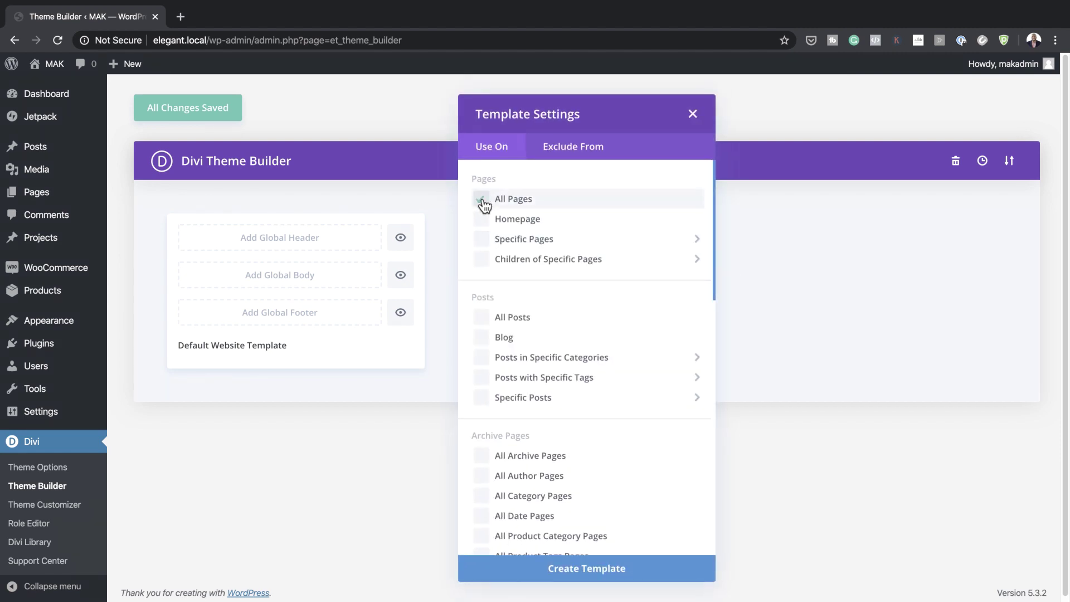
{"action": "left_click", "coordinate": [613, 574]}
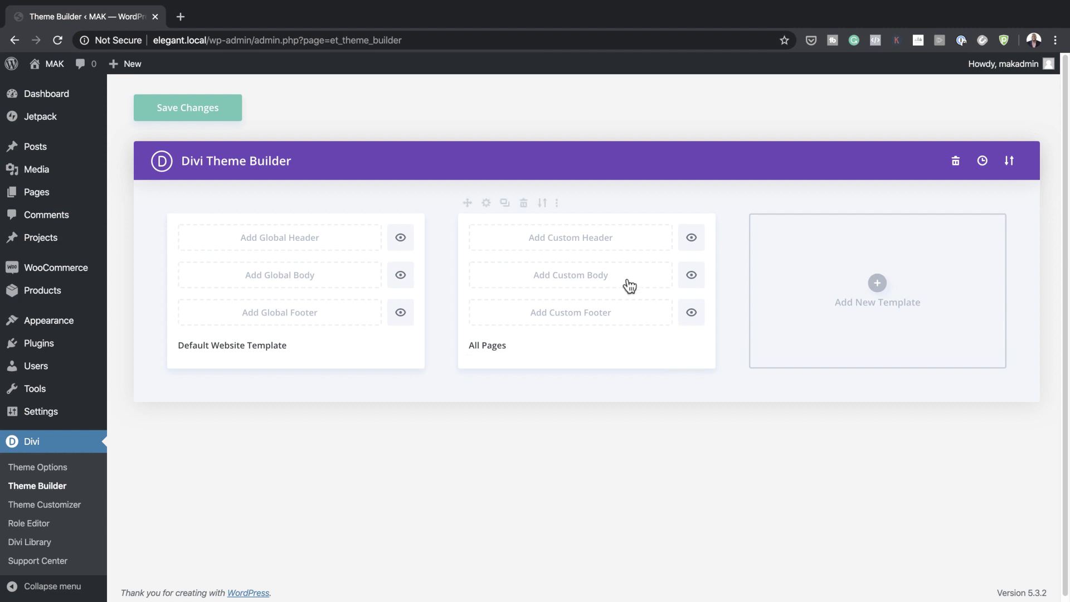
Start building a custom header from scratch for the All Pages template, without choosing a row yet.
{"action": "left_click", "coordinate": [590, 246]}
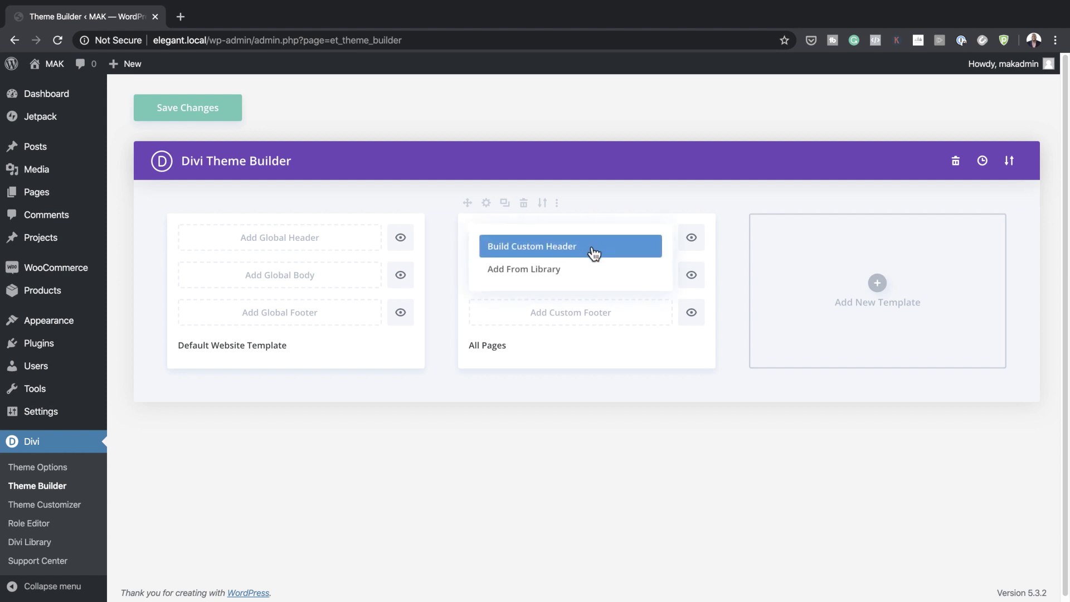
{"action": "left_click", "coordinate": [594, 252]}
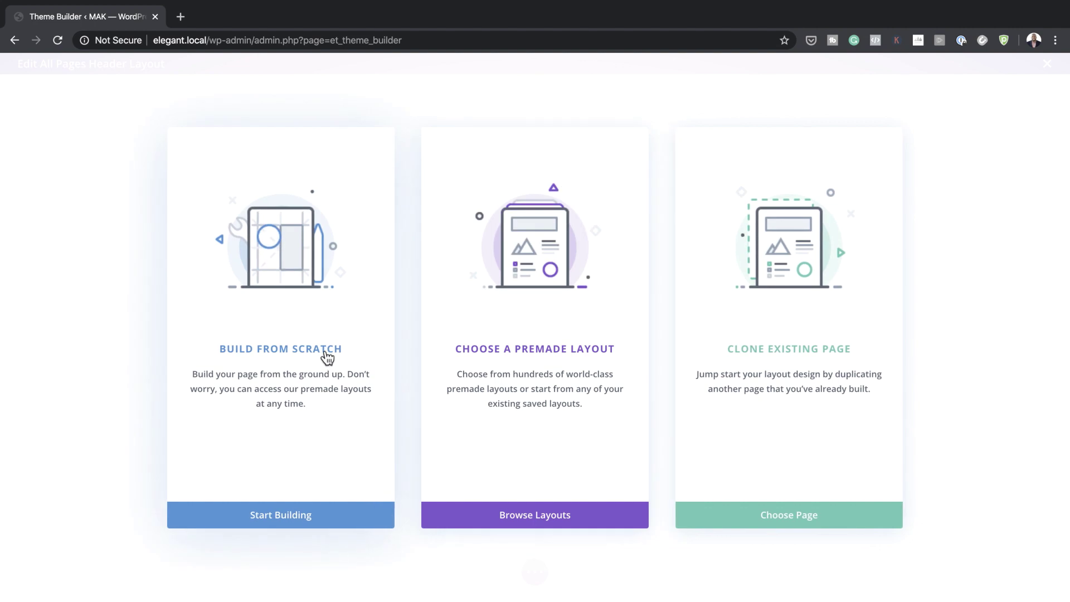
{"action": "left_click", "coordinate": [327, 355]}
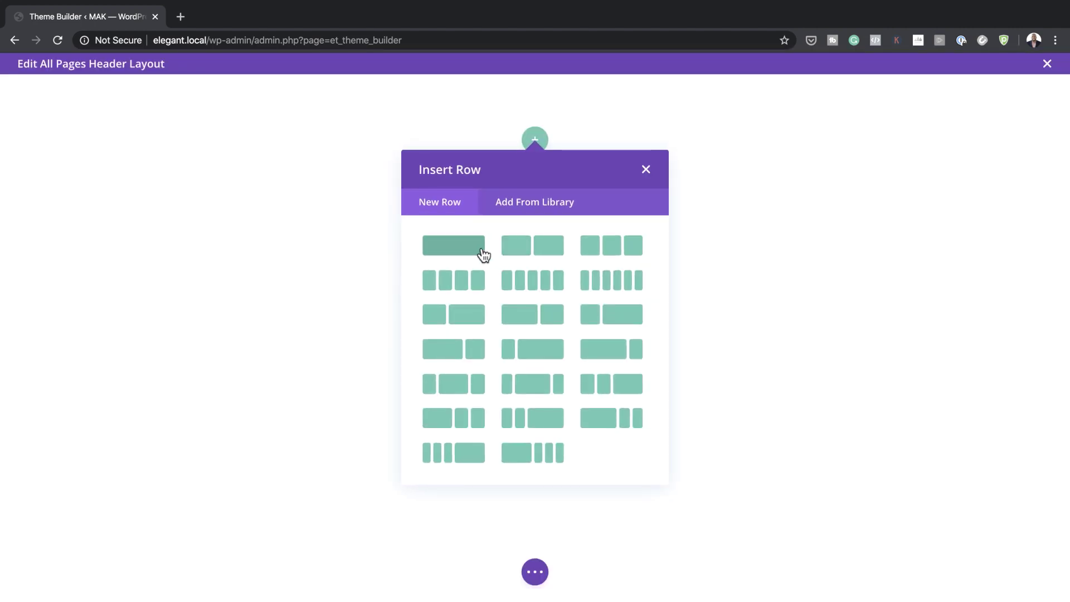
{"action": "left_click", "coordinate": [647, 170]}
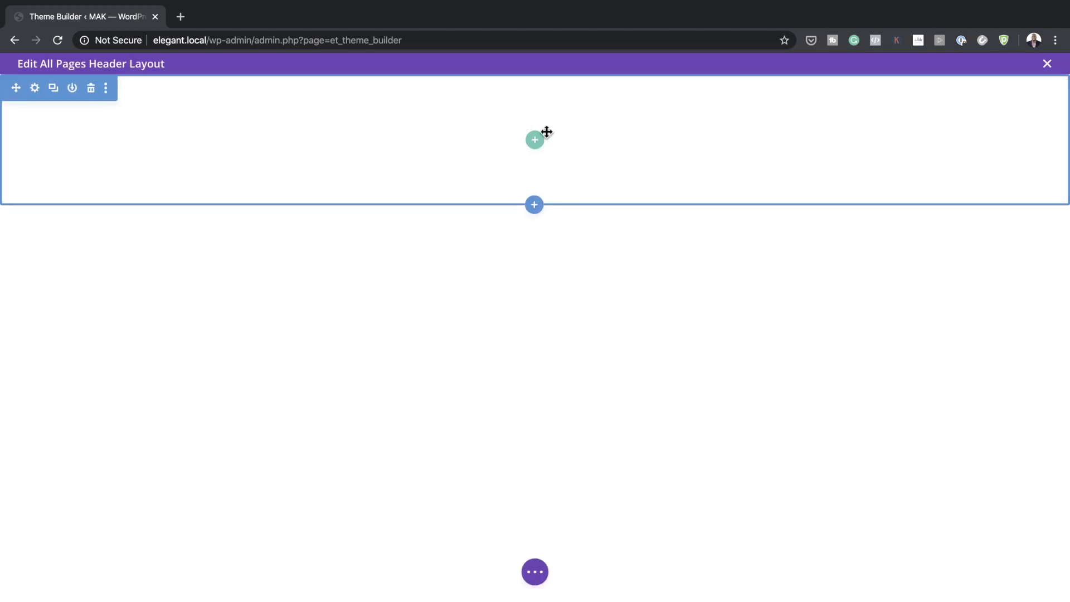
Give the header section a gradient background and set its first color to #d13232.
{"action": "left_click", "coordinate": [36, 90]}
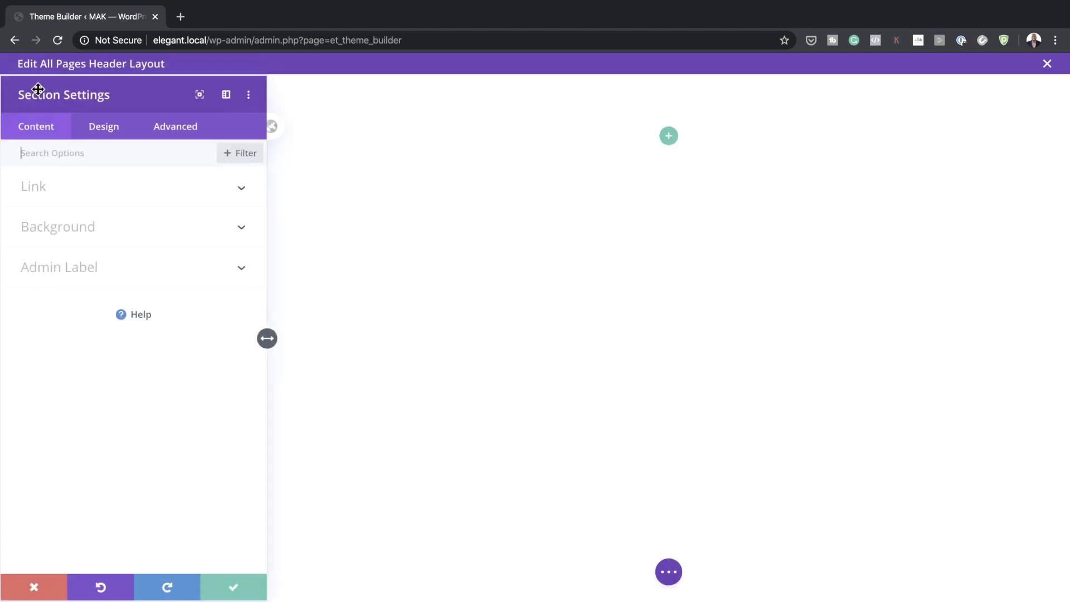
{"action": "left_click", "coordinate": [134, 234]}
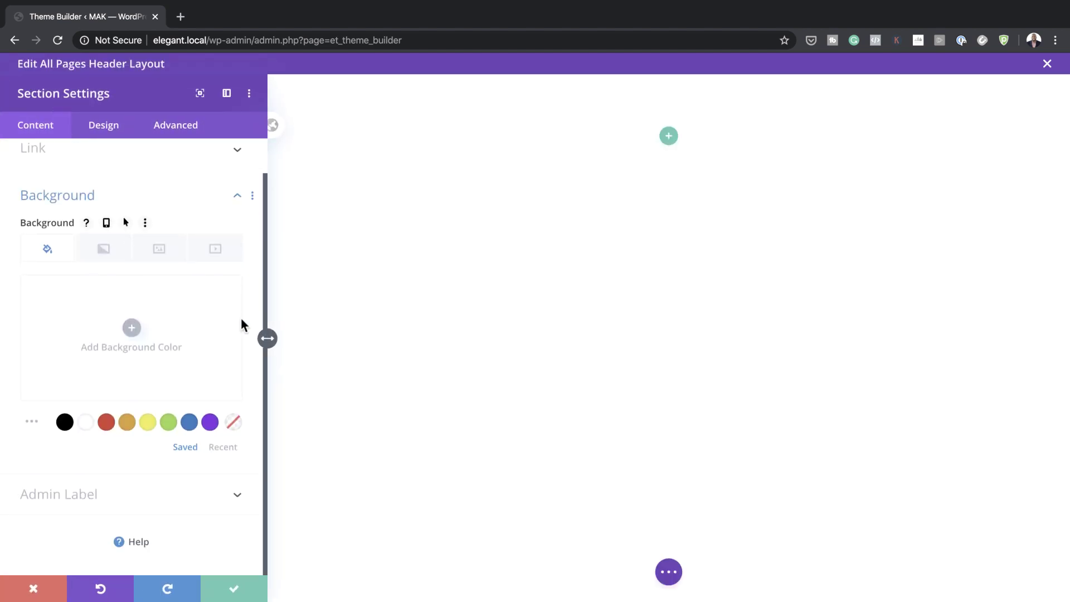
{"action": "left_click", "coordinate": [106, 253]}
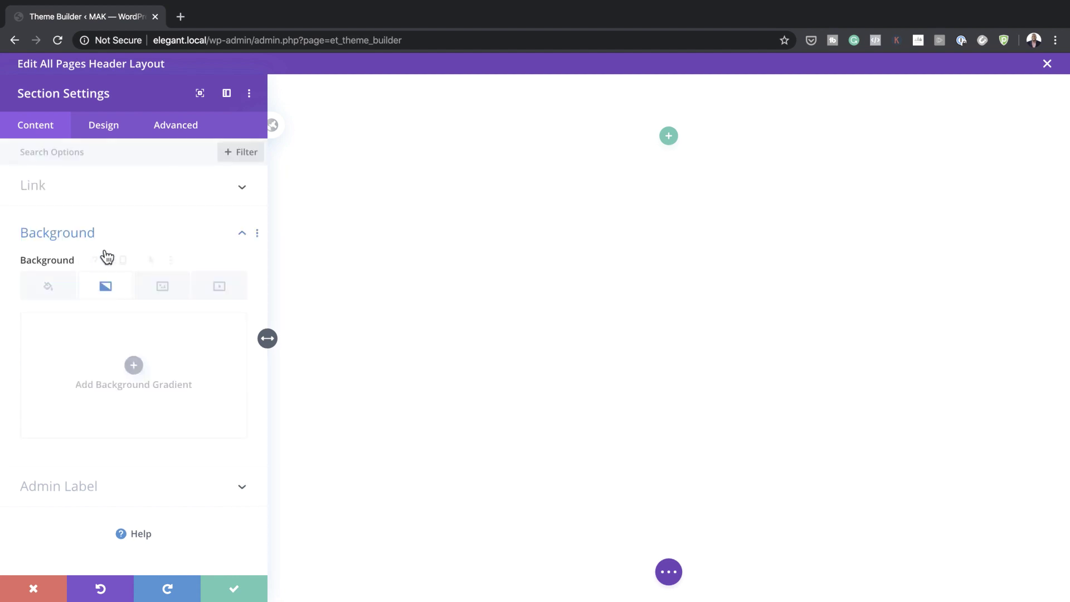
{"action": "left_click", "coordinate": [133, 365]}
{"action": "left_click", "coordinate": [31, 462]}
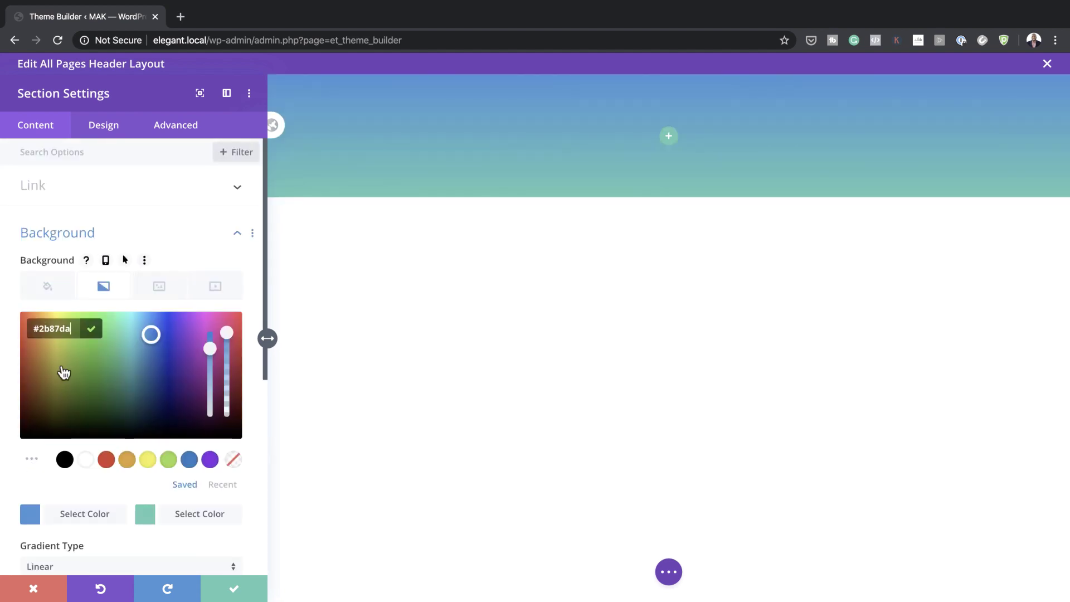
{"action": "left_click_drag", "start_coordinate": [46, 329], "coordinate": [74, 330]}
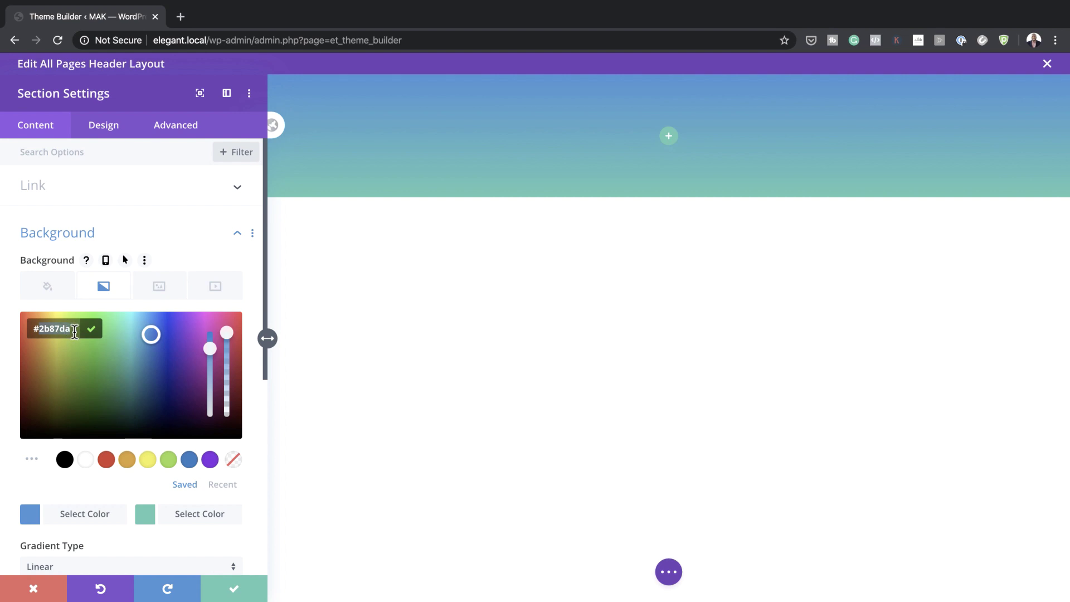
{"action": "type", "text": "#d13232"}
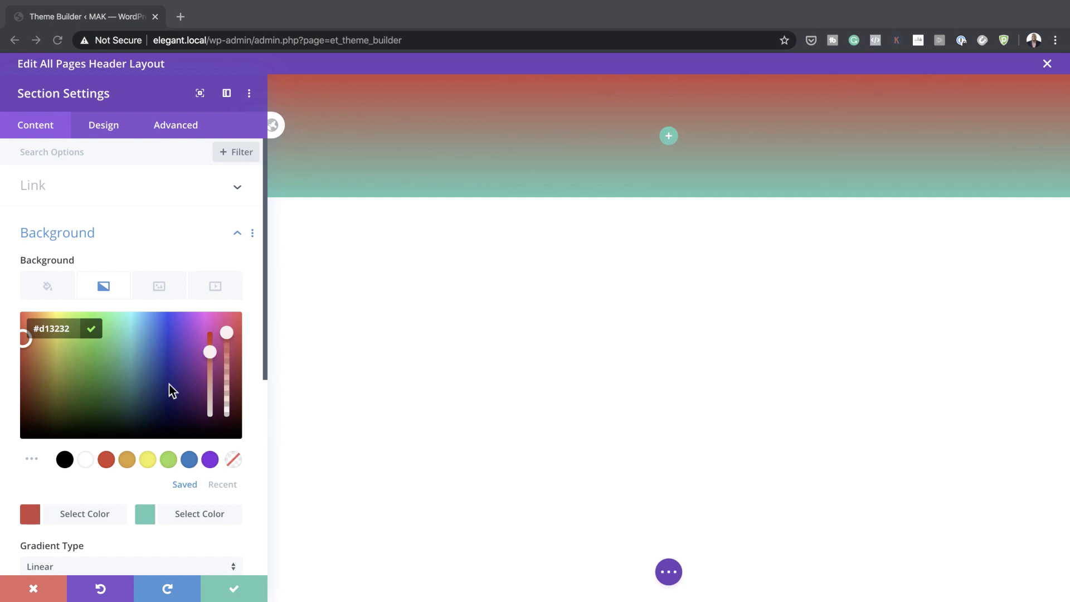
Set the second color of the section's background gradient to #fc6a3c.
{"action": "left_click", "coordinate": [146, 517]}
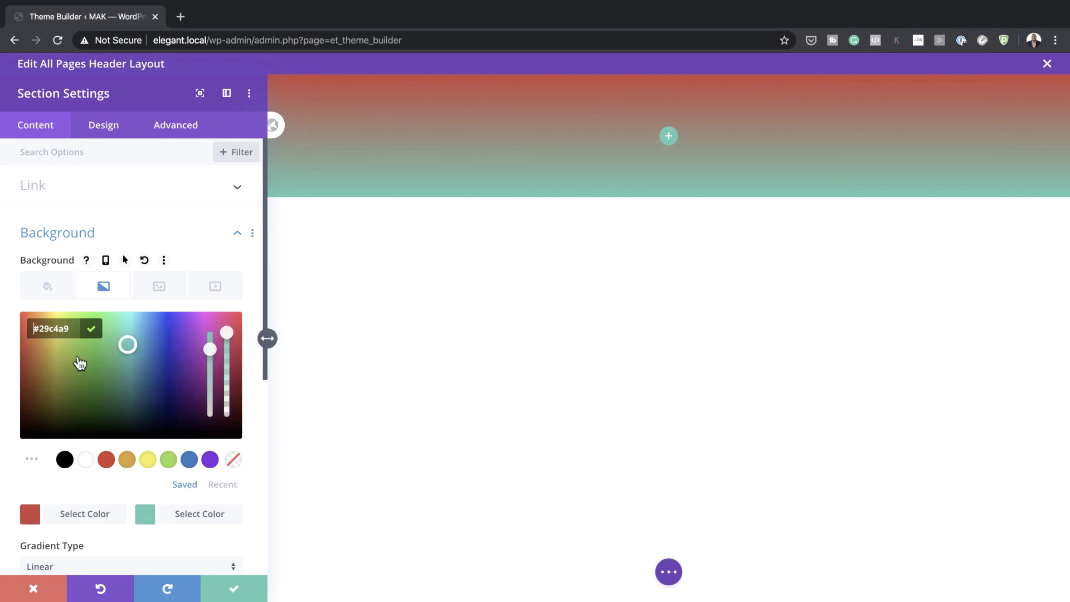
{"action": "left_click_drag", "start_coordinate": [35, 329], "coordinate": [79, 329]}
{"action": "type", "text": "#fc6a3c"}
{"action": "scroll", "coordinate": [168, 418], "scroll_direction": "down", "scroll_amount": 5}
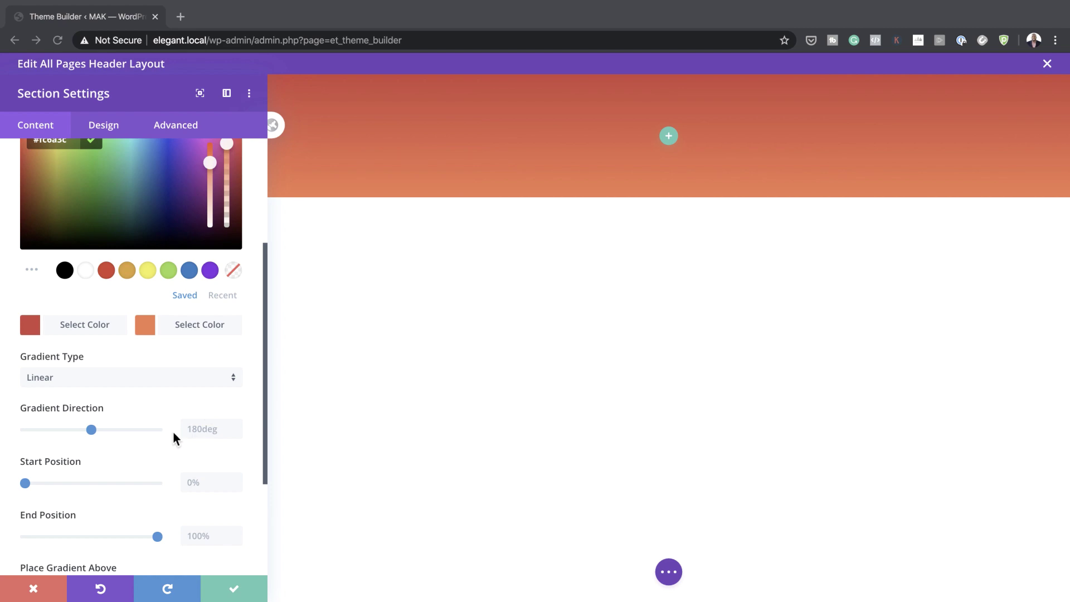
Set the section's top and bottom padding to 1vw, with both values linked.
{"action": "left_click", "coordinate": [110, 131]}
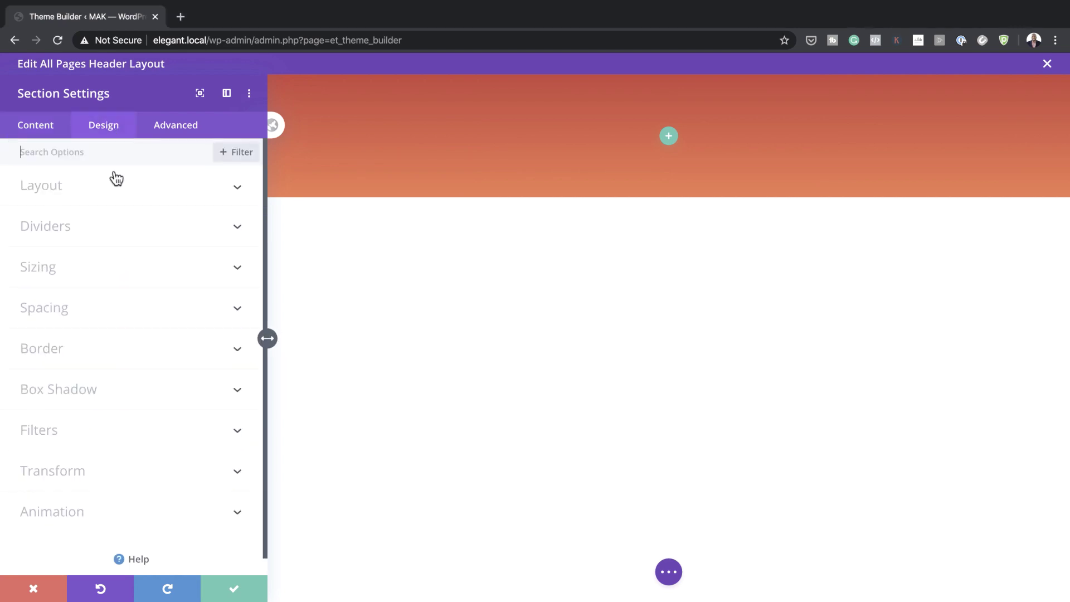
{"action": "left_click", "coordinate": [65, 312]}
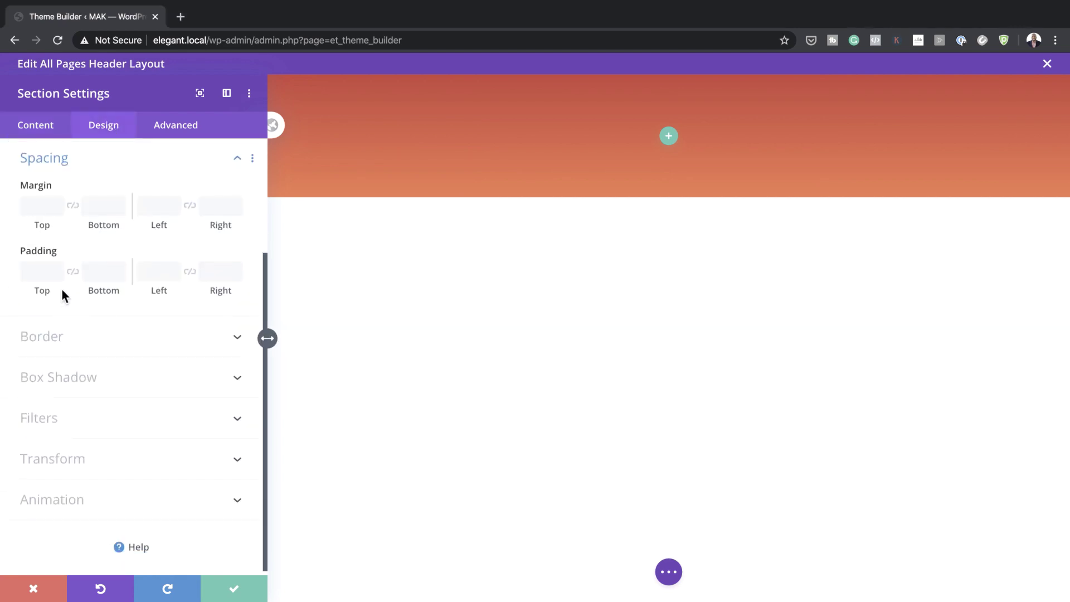
{"action": "left_click", "coordinate": [36, 271]}
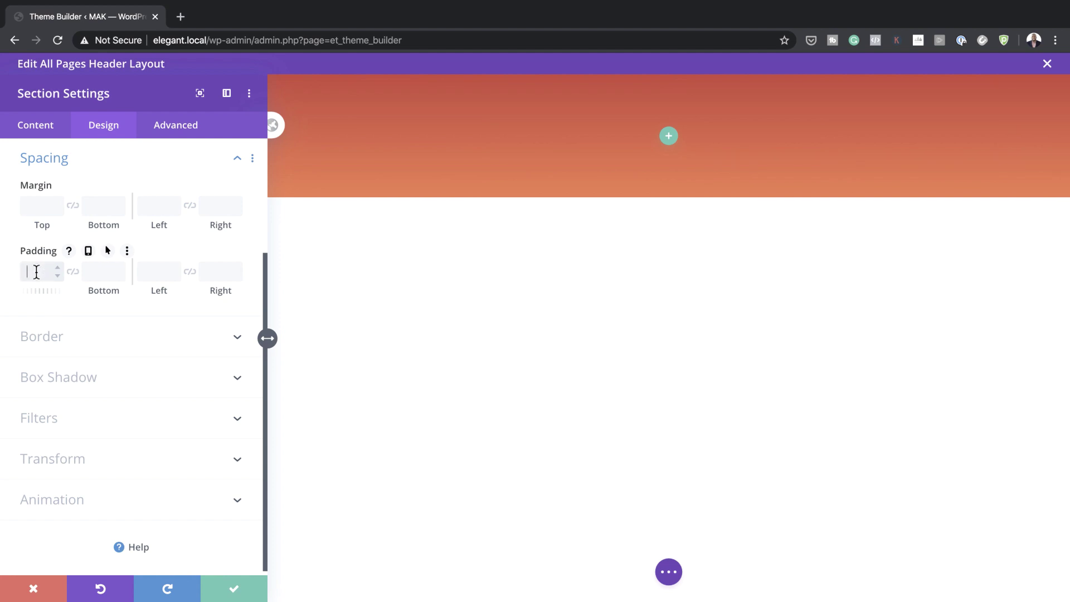
{"action": "left_click", "coordinate": [72, 272]}
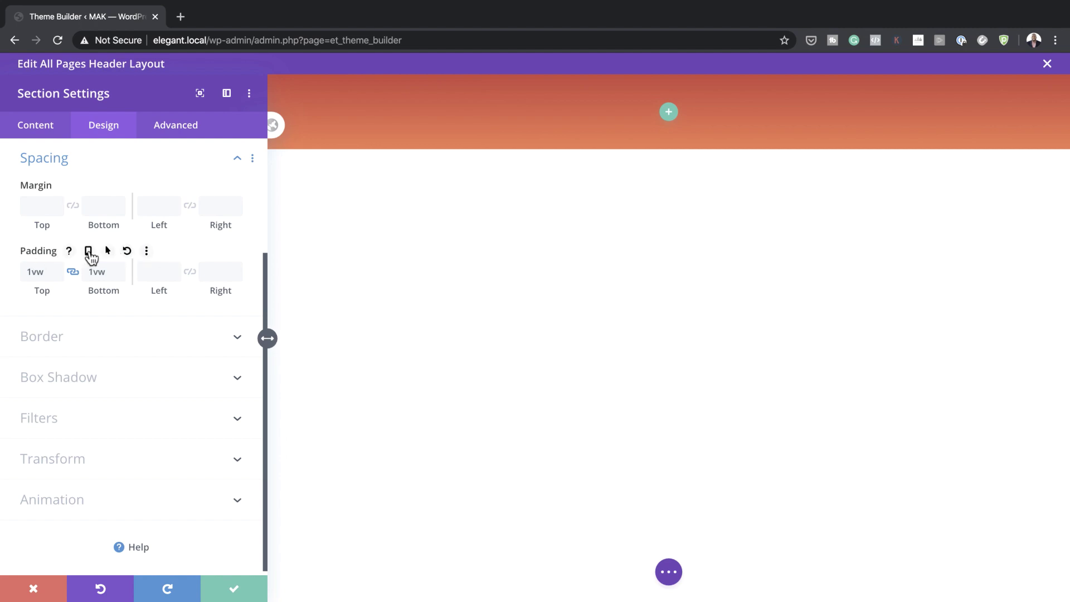
Enable responsive padding for the section and set the tablet top and bottom padding to 2vw.
{"action": "left_click", "coordinate": [89, 253]}
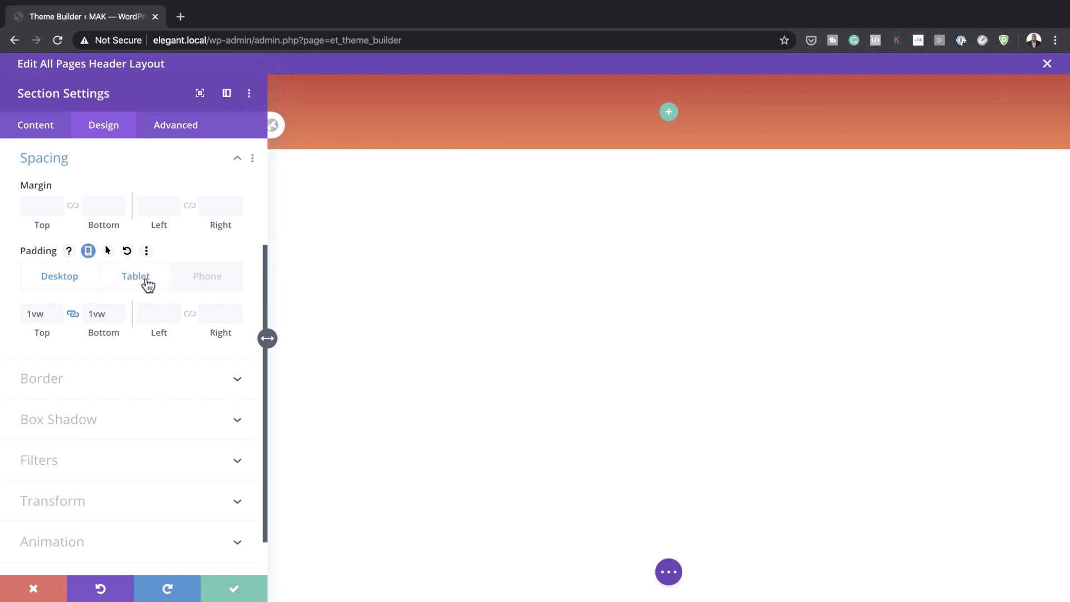
{"action": "left_click", "coordinate": [144, 282]}
{"action": "left_click", "coordinate": [58, 311]}
{"action": "key", "text": "Up"}
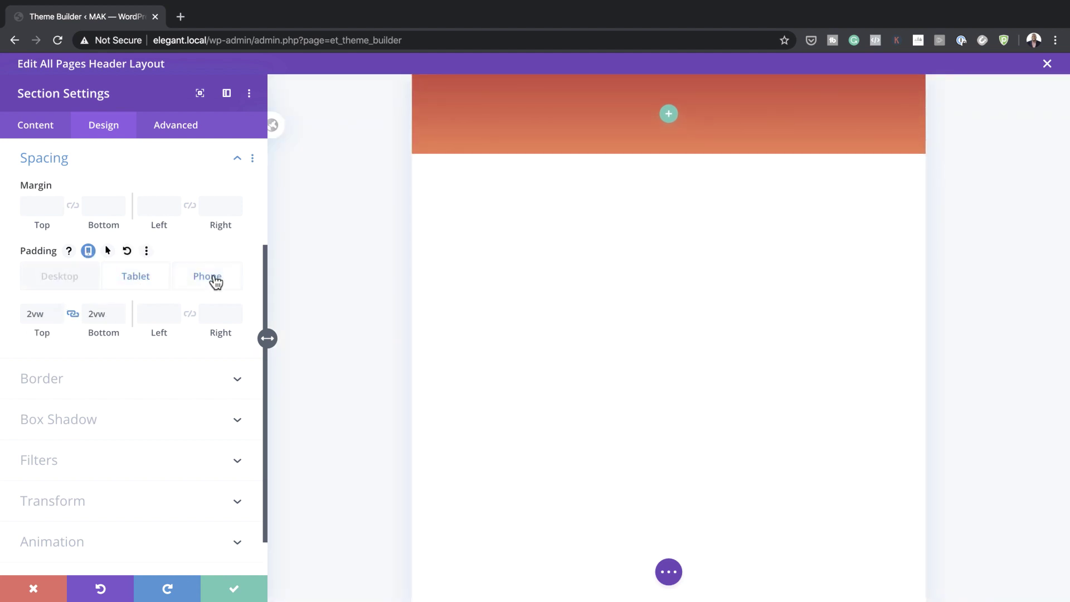
{"action": "left_click", "coordinate": [216, 280]}
{"action": "left_click", "coordinate": [58, 277]}
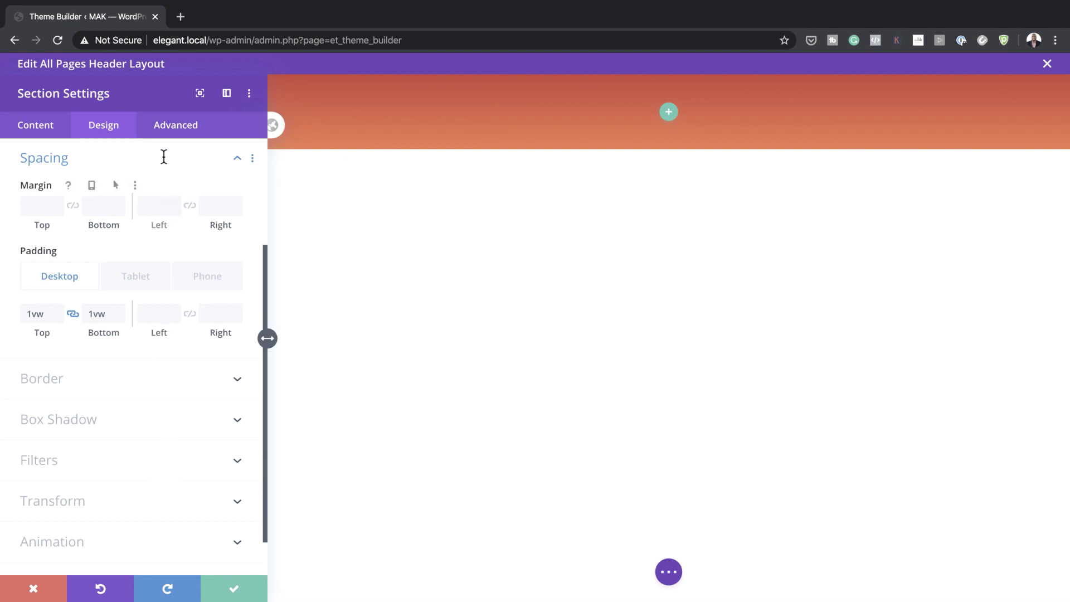
Set the section's Z Index to 500 and save the section settings.
{"action": "left_click", "coordinate": [190, 136]}
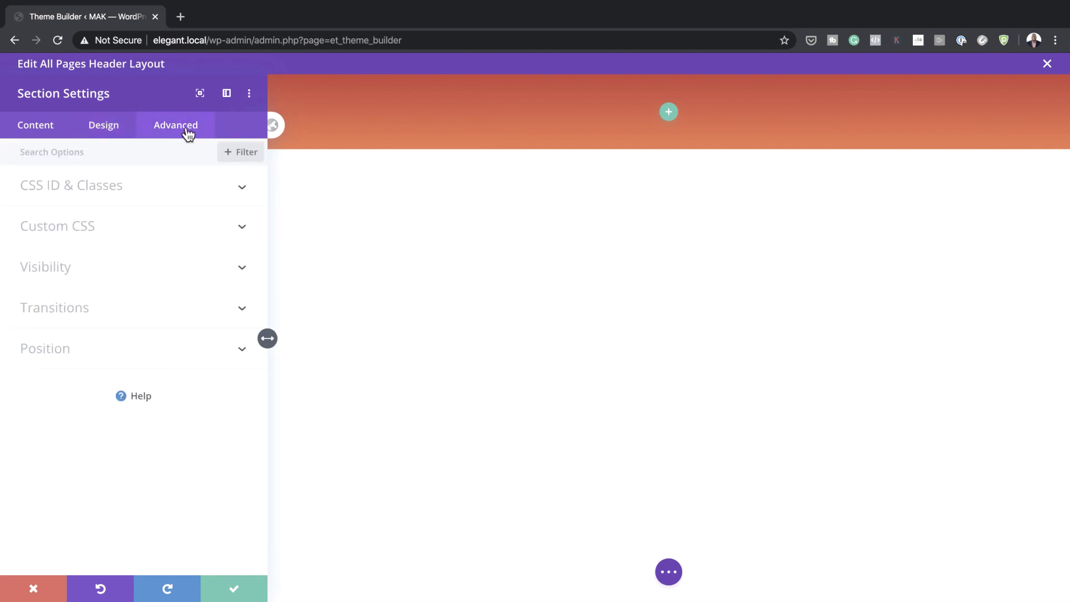
{"action": "left_click", "coordinate": [74, 351]}
{"action": "left_click_drag", "start_coordinate": [91, 522], "coordinate": [174, 536]}
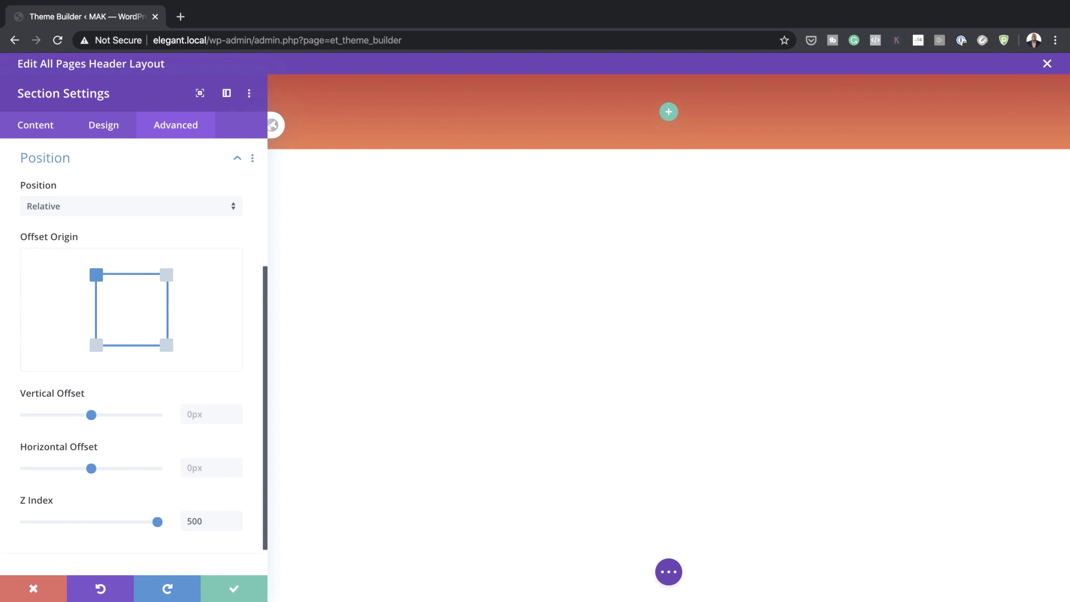
{"action": "left_click", "coordinate": [235, 588]}
Insert a three-column row with a one-fifth, three-fifths, one-fifth structure into the section, without adding a module.
{"action": "left_click", "coordinate": [535, 114]}
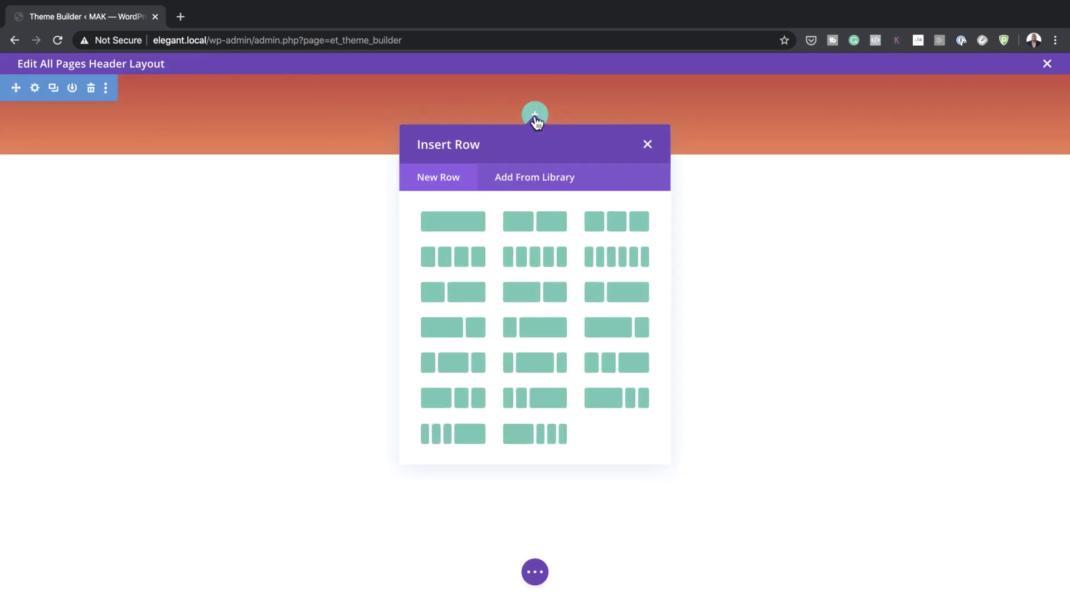
{"action": "left_click", "coordinate": [540, 360]}
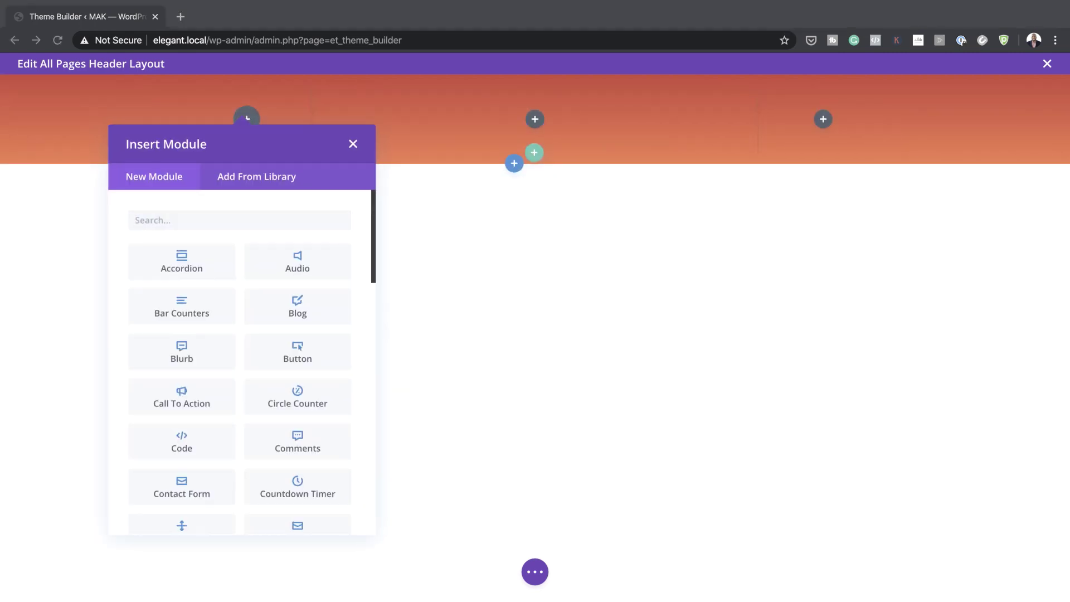
{"action": "left_click", "coordinate": [354, 146]}
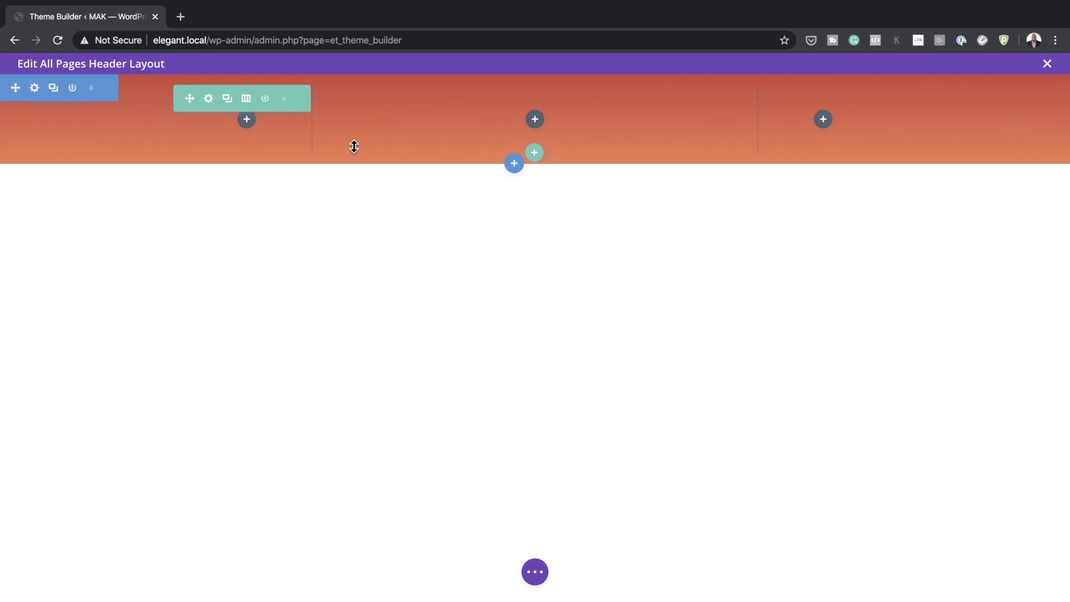
Enable a custom gutter width and equalized column heights for the row, and set the gutter width to 1.
{"action": "left_click", "coordinate": [208, 100]}
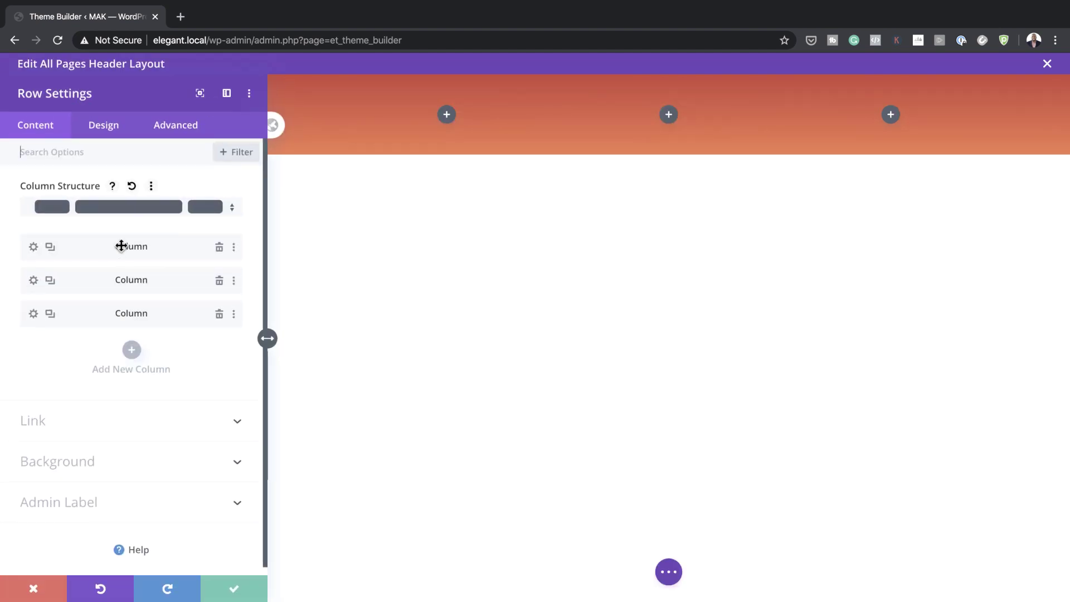
{"action": "left_click", "coordinate": [107, 130]}
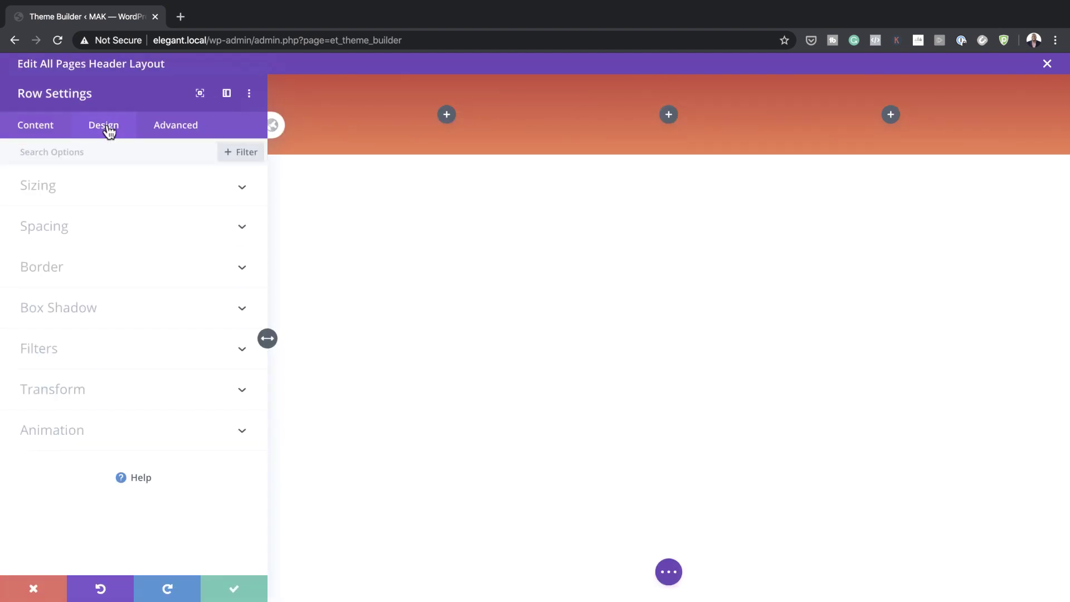
{"action": "left_click", "coordinate": [50, 194]}
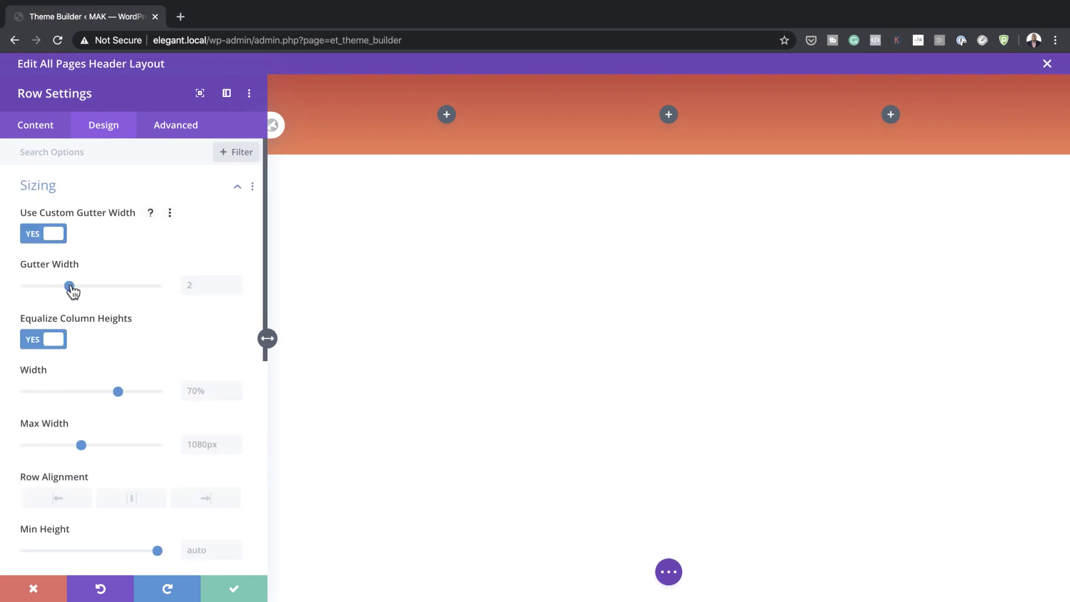
{"action": "left_click_drag", "start_coordinate": [70, 288], "coordinate": [32, 290]}
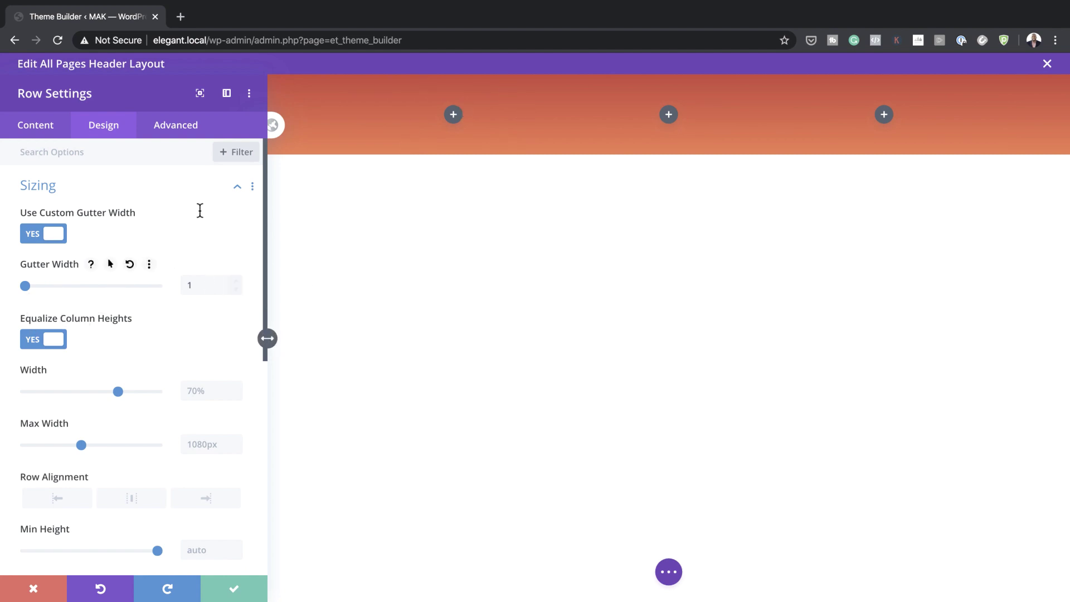
Set the row's width and max width to 100%.
{"action": "left_click", "coordinate": [202, 391]}
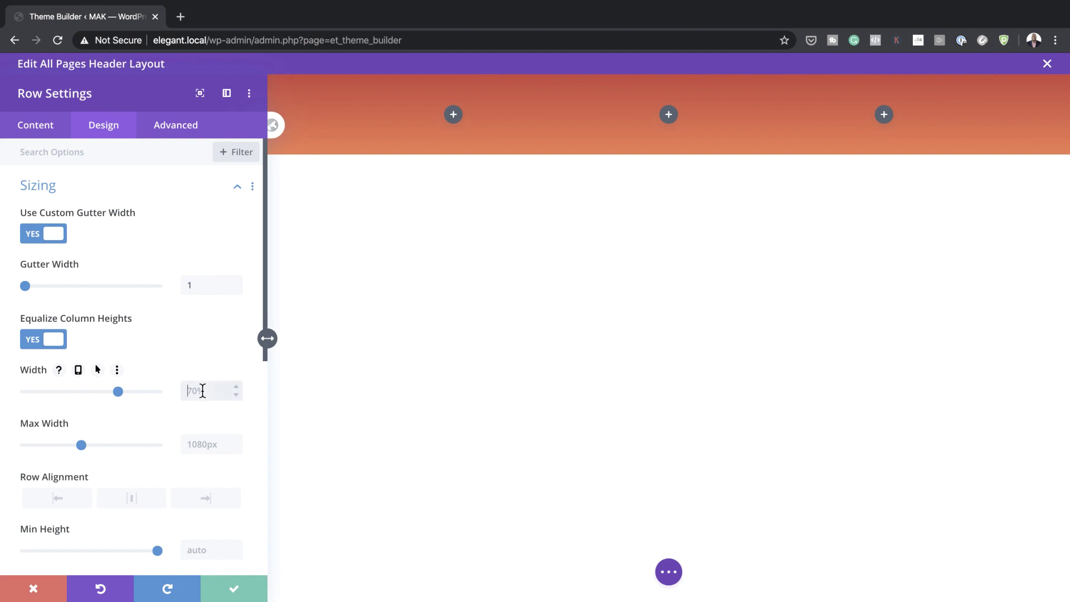
{"action": "left_click", "coordinate": [201, 442]}
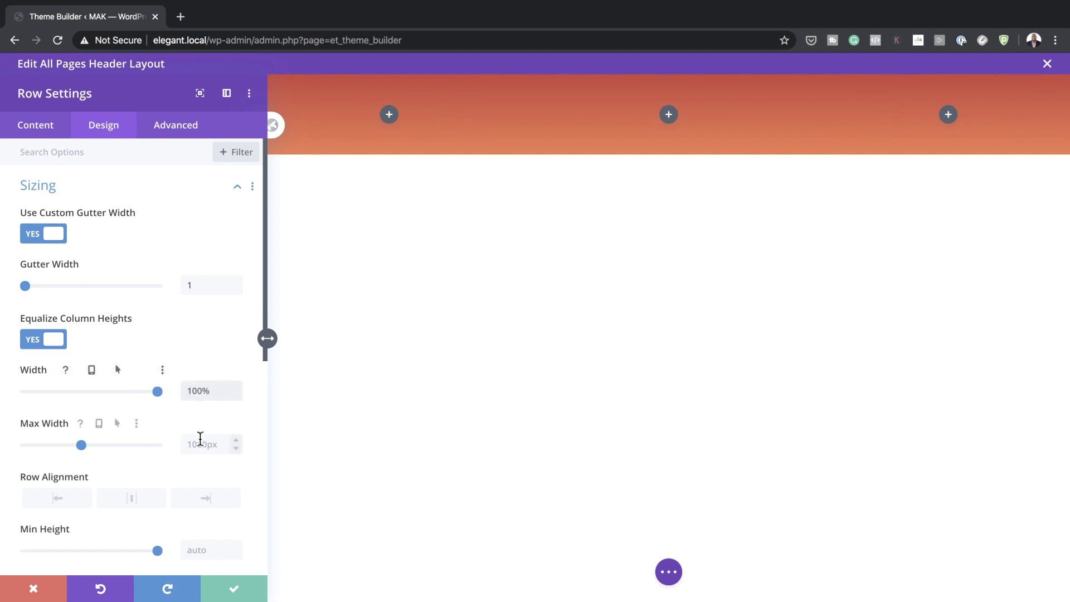
{"action": "type", "text": "100%"}
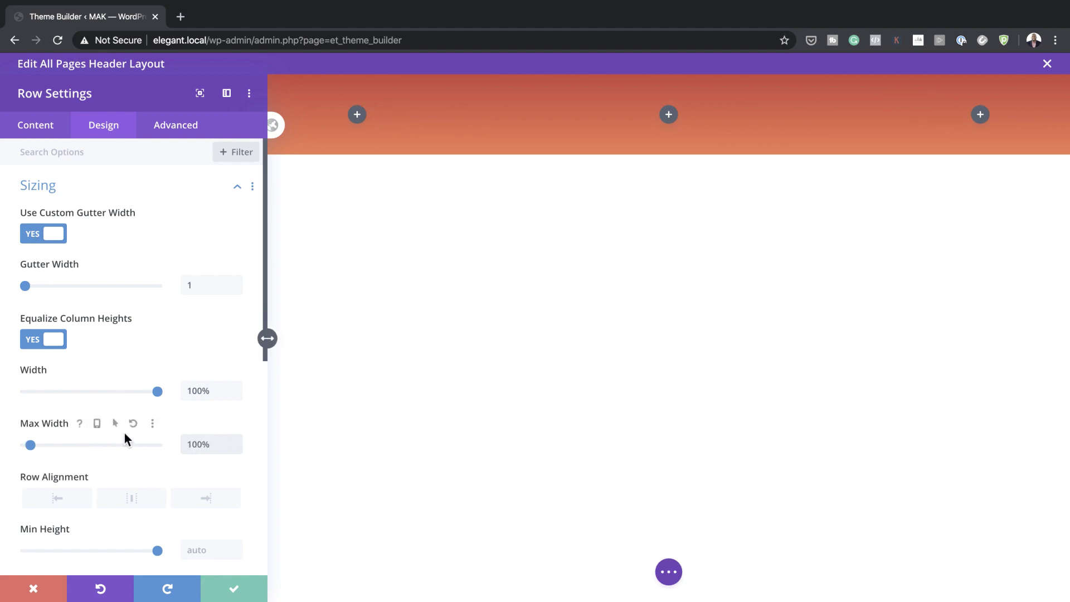
Set the row's top and bottom padding to 0px, with both values linked.
{"action": "scroll", "coordinate": [125, 433], "scroll_direction": "down", "scroll_amount": 8}
{"action": "left_click", "coordinate": [48, 294]}
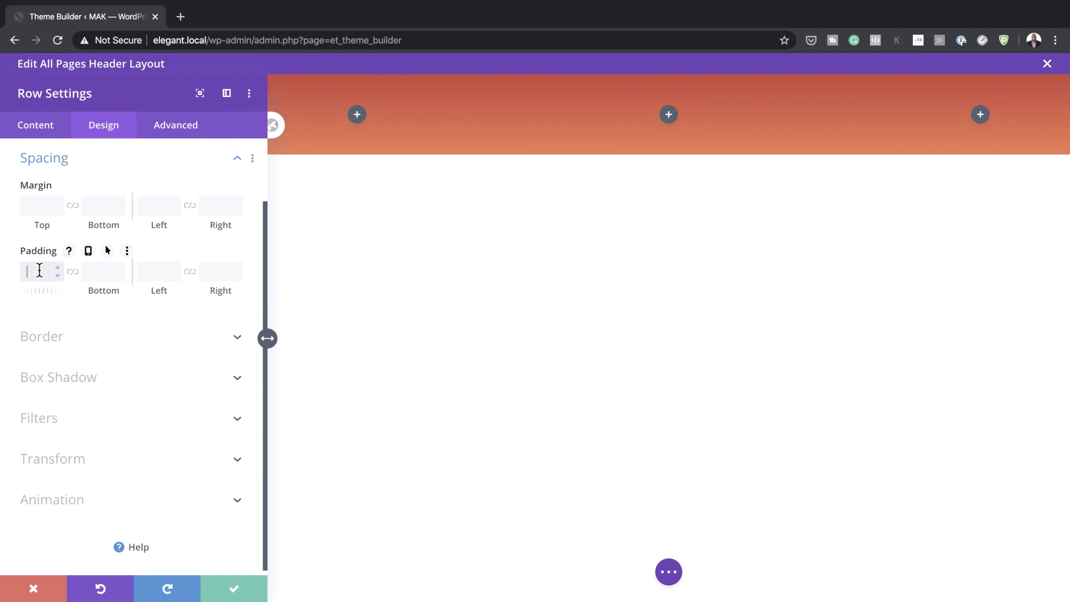
{"action": "left_click", "coordinate": [39, 271]}
{"action": "type", "text": "0"}
{"action": "left_click", "coordinate": [72, 271]}
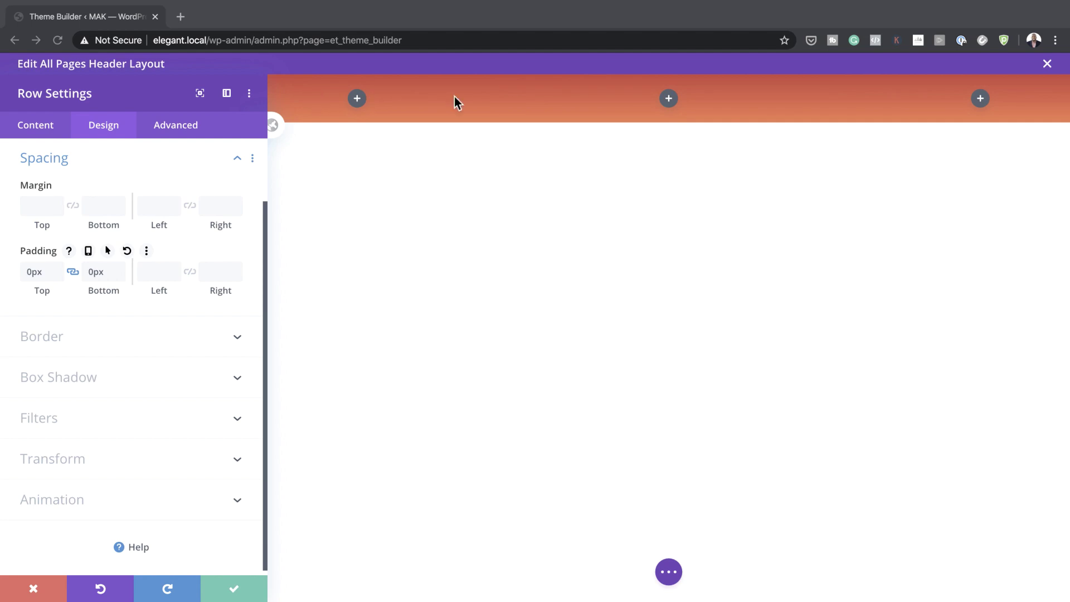
Add the custom CSS "display: flex; align-items: center;" to the row's main element and save the row settings.
{"action": "left_click", "coordinate": [181, 125]}
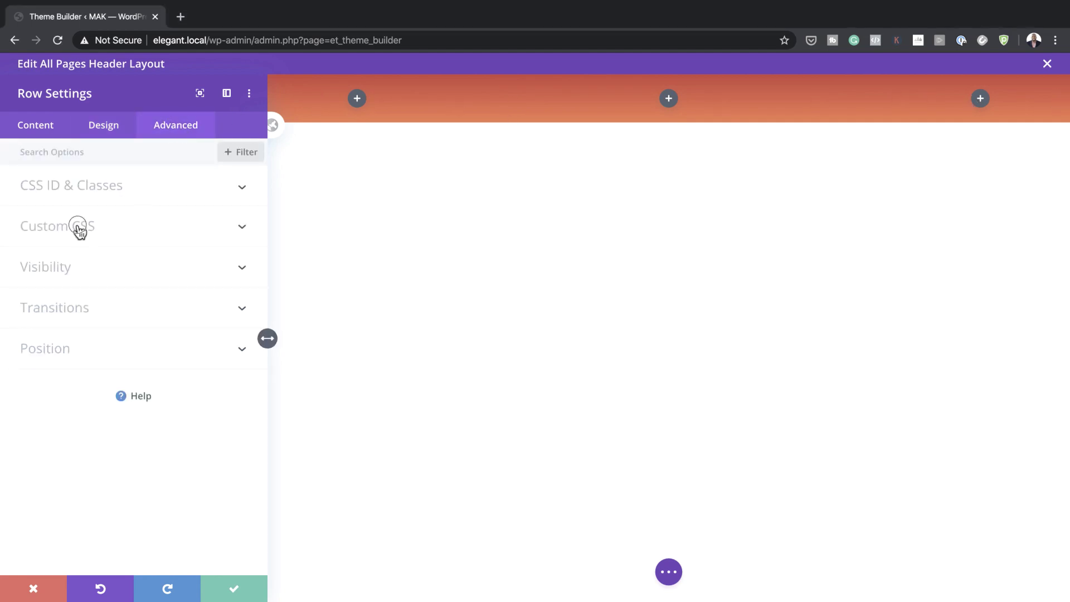
{"action": "left_click", "coordinate": [78, 228]}
{"action": "left_click", "coordinate": [56, 321]}
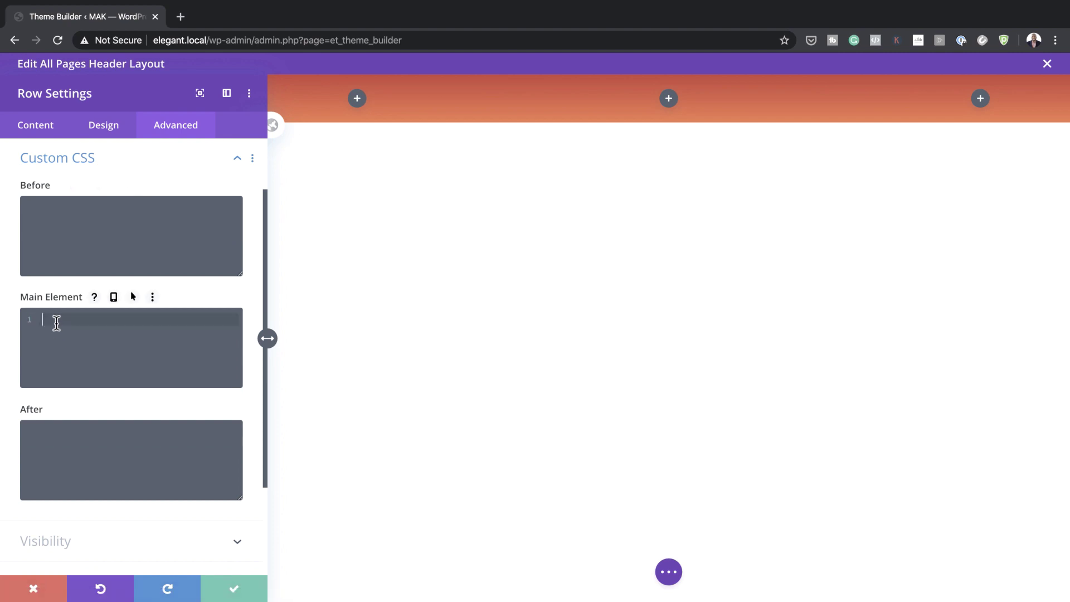
{"action": "type", "text": "display: flex; align-items: center;"}
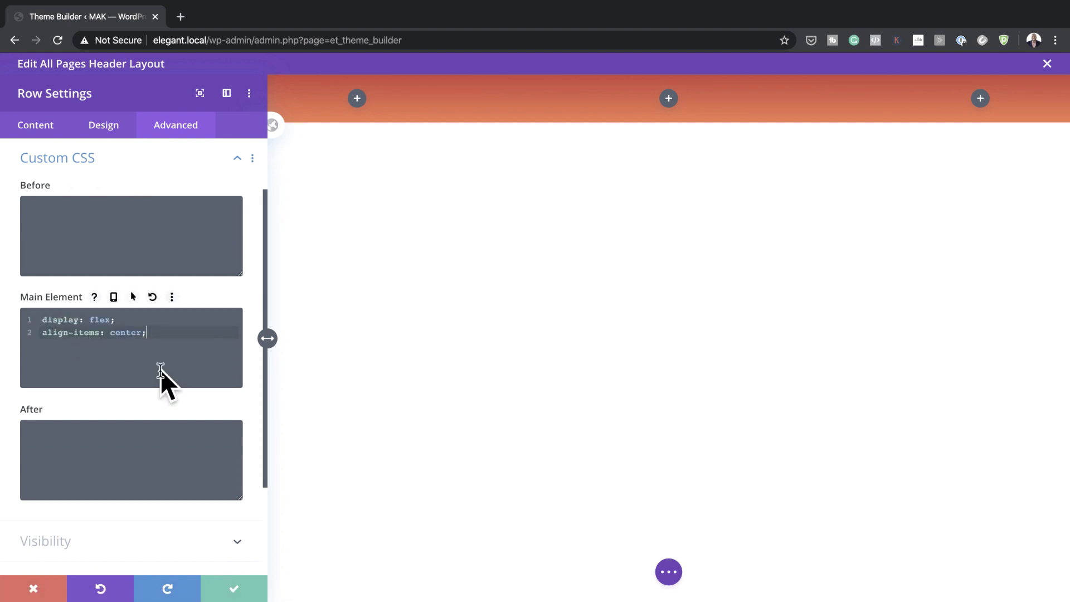
{"action": "left_click", "coordinate": [234, 588]}
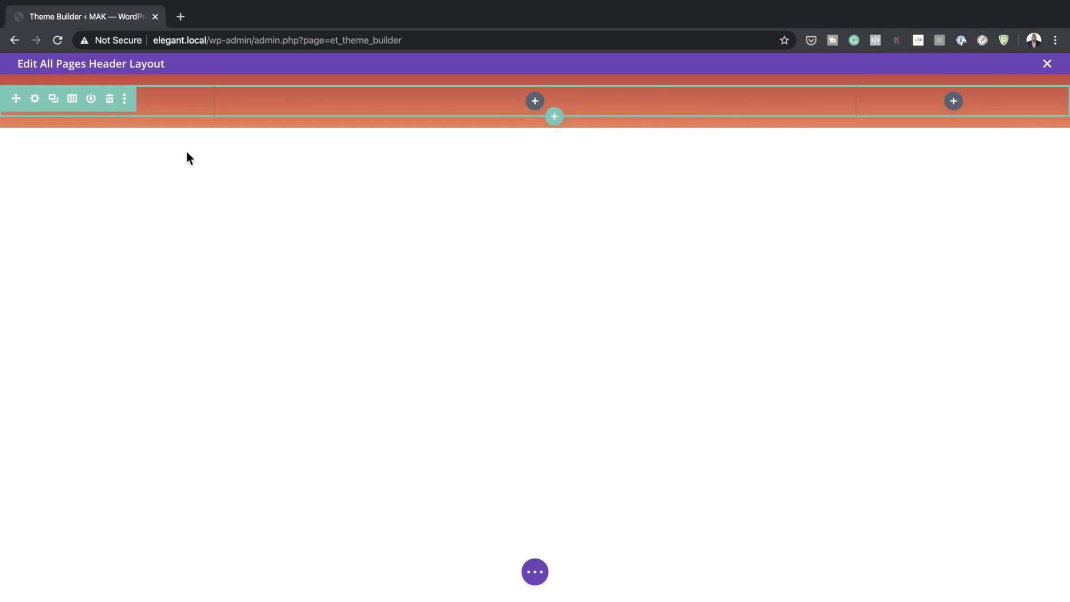
Insert an Image module into the row's first column using the wireframe view, and return to the desktop view.
{"action": "left_click", "coordinate": [536, 573]}
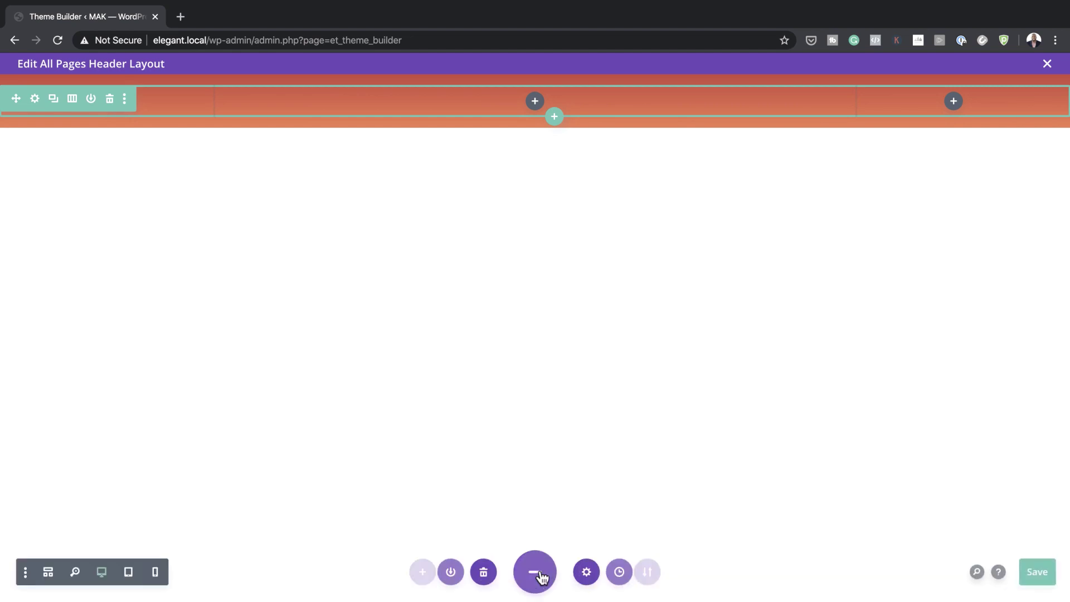
{"action": "left_click", "coordinate": [52, 573]}
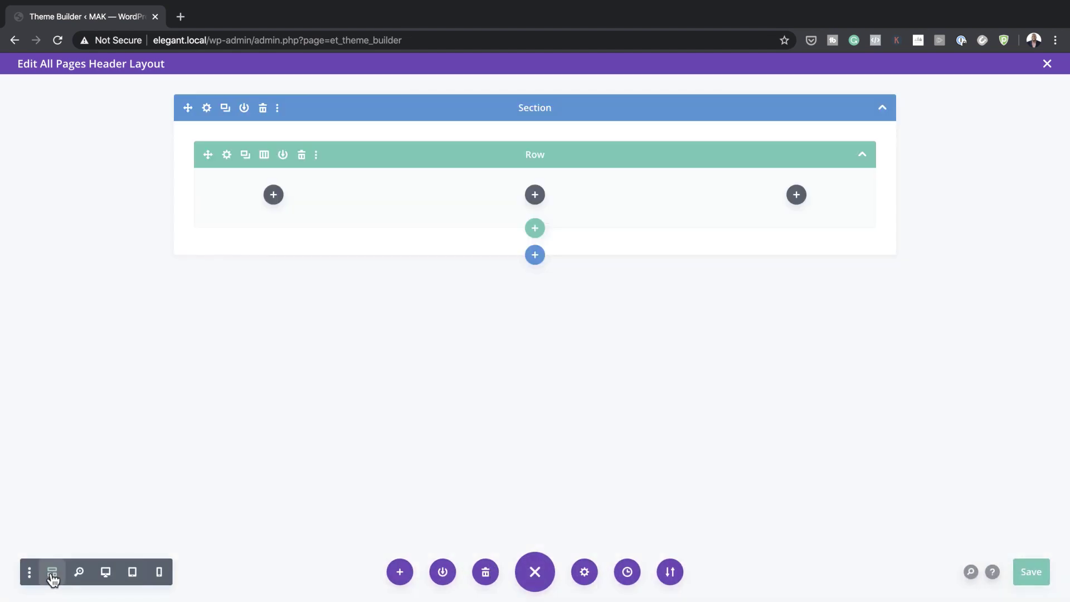
{"action": "left_click", "coordinate": [273, 195]}
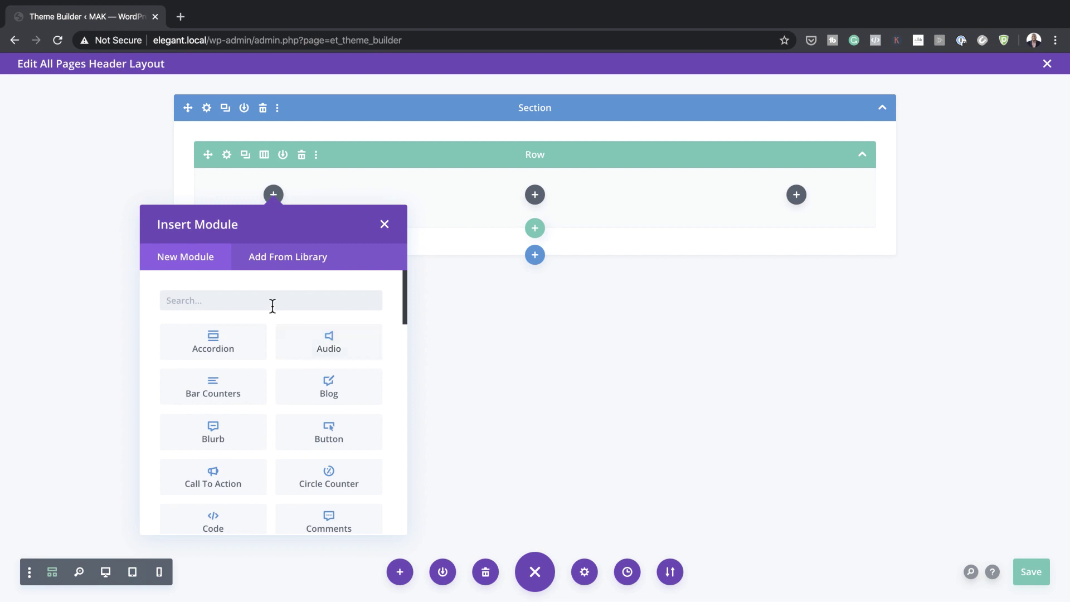
{"action": "type", "text": "imag"}
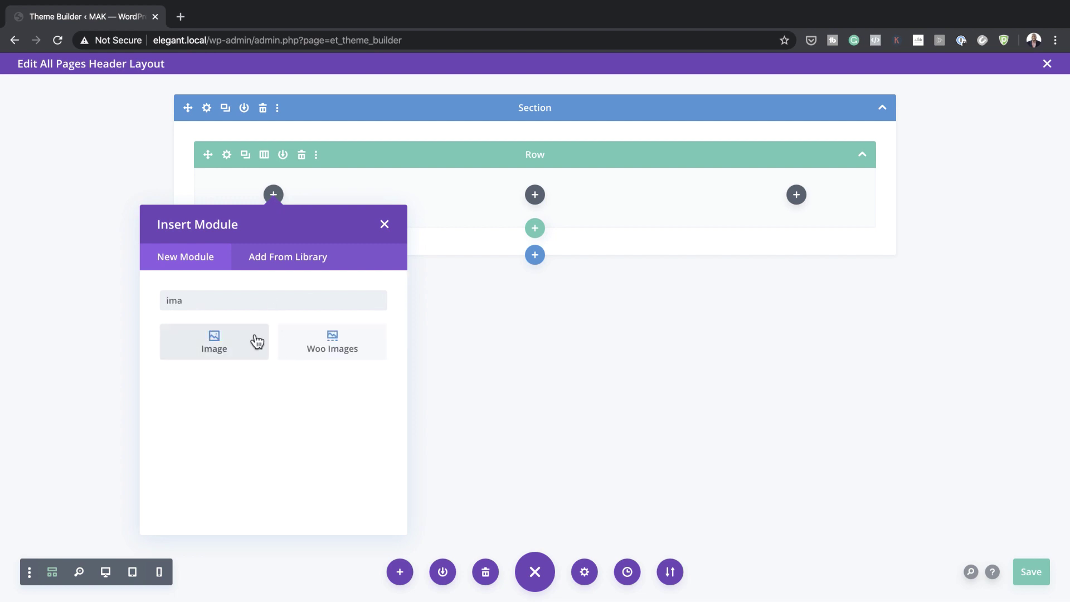
{"action": "left_click", "coordinate": [240, 343]}
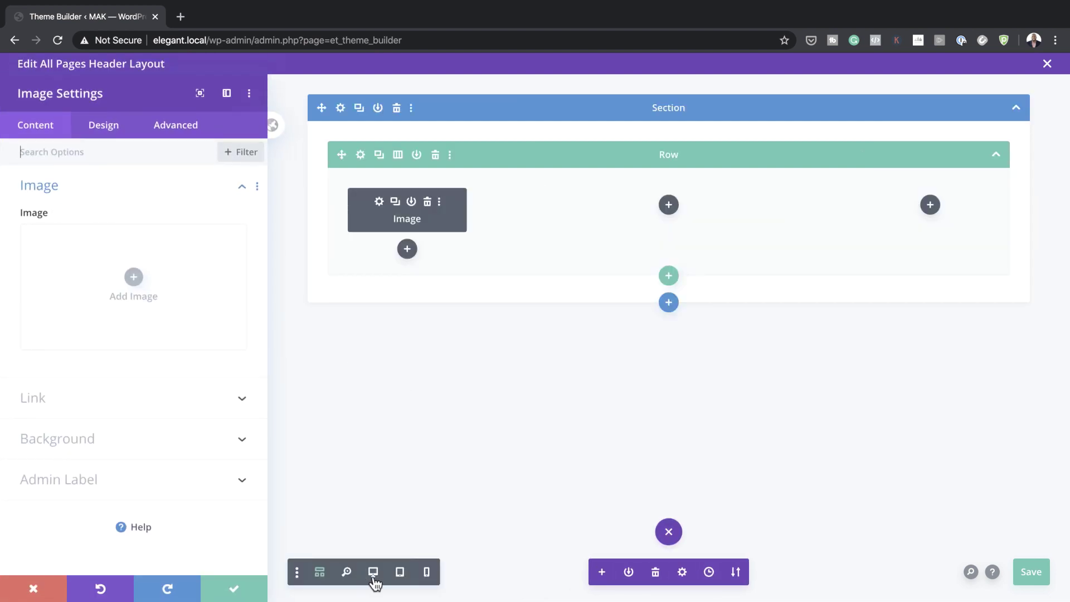
{"action": "left_click", "coordinate": [374, 574]}
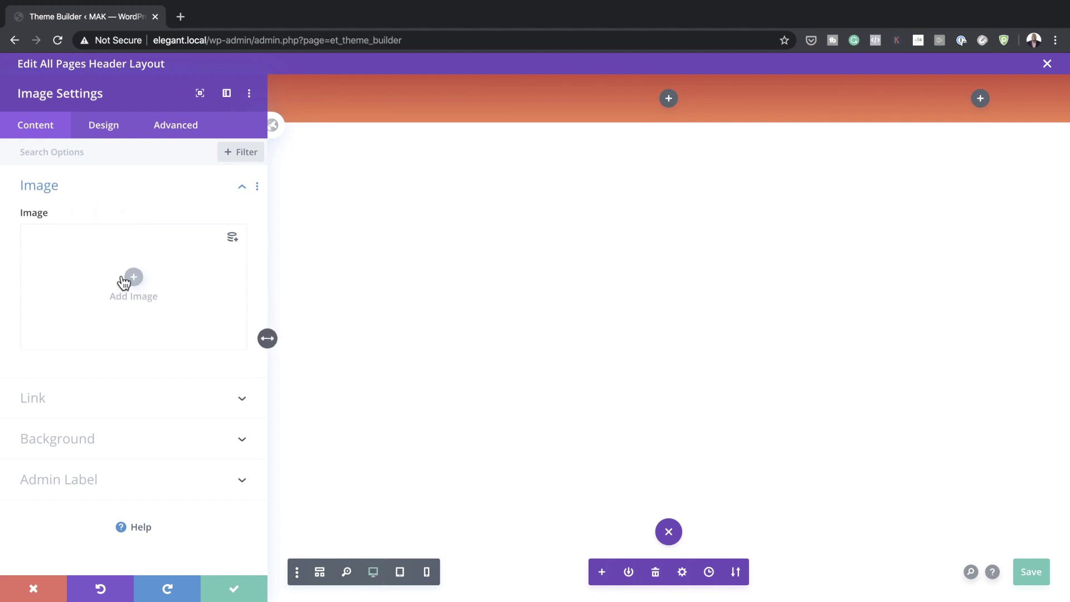
Try the Site Logo as dynamic content for the image, and remove it again.
{"action": "left_click", "coordinate": [233, 238]}
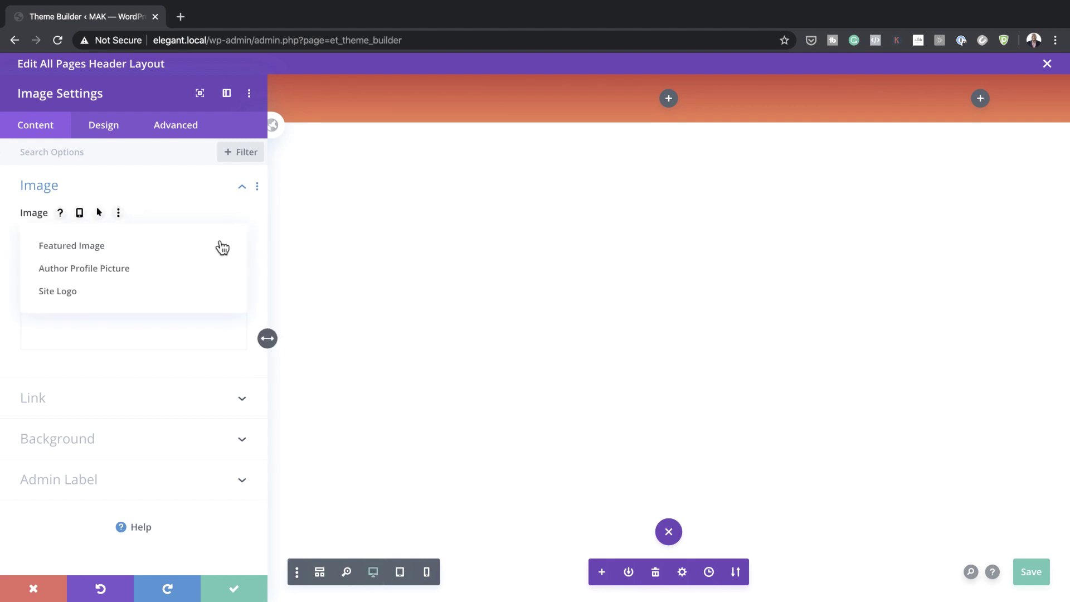
{"action": "left_click", "coordinate": [114, 295]}
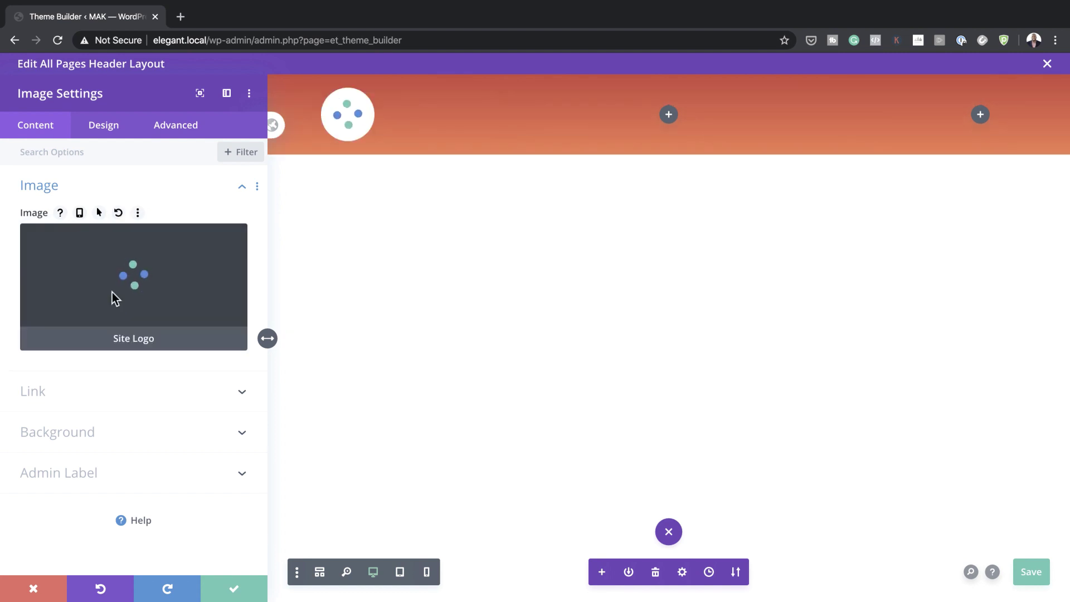
{"action": "left_click", "coordinate": [228, 243]}
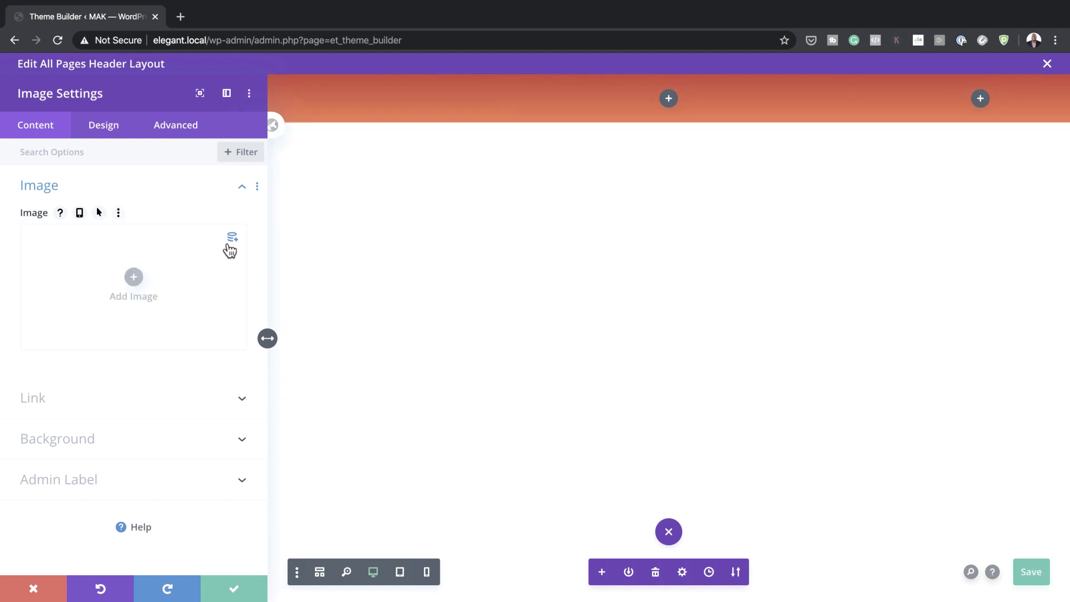
Use the "wire" logo, logo_01-1.png, from the media library as the module's image.
{"action": "left_click", "coordinate": [135, 280]}
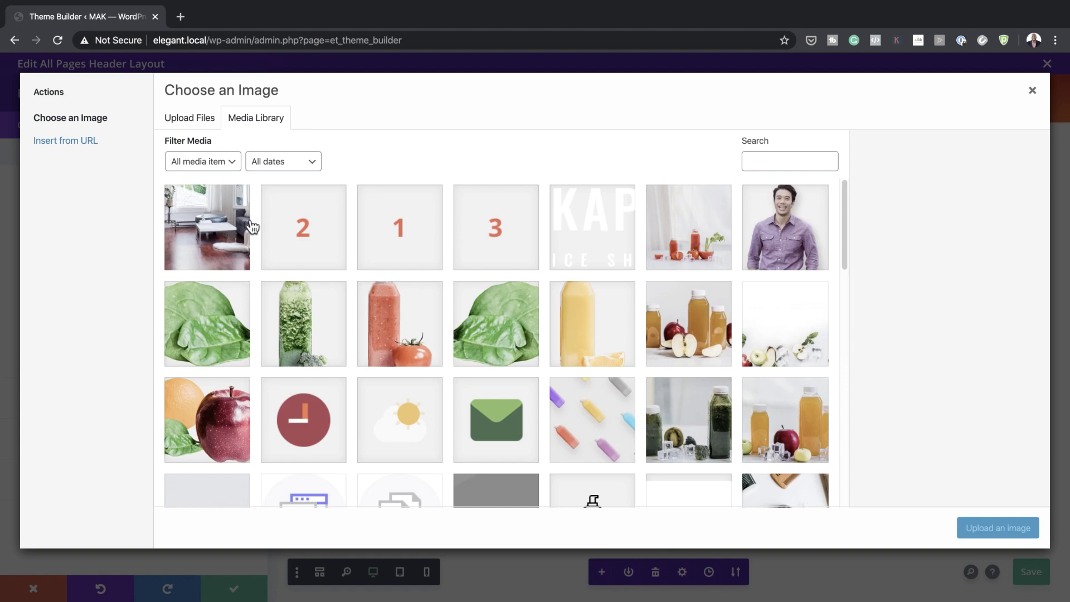
{"action": "scroll", "coordinate": [601, 406], "scroll_direction": "down", "scroll_amount": 1}
{"action": "scroll", "coordinate": [558, 390], "scroll_direction": "down", "scroll_amount": 12}
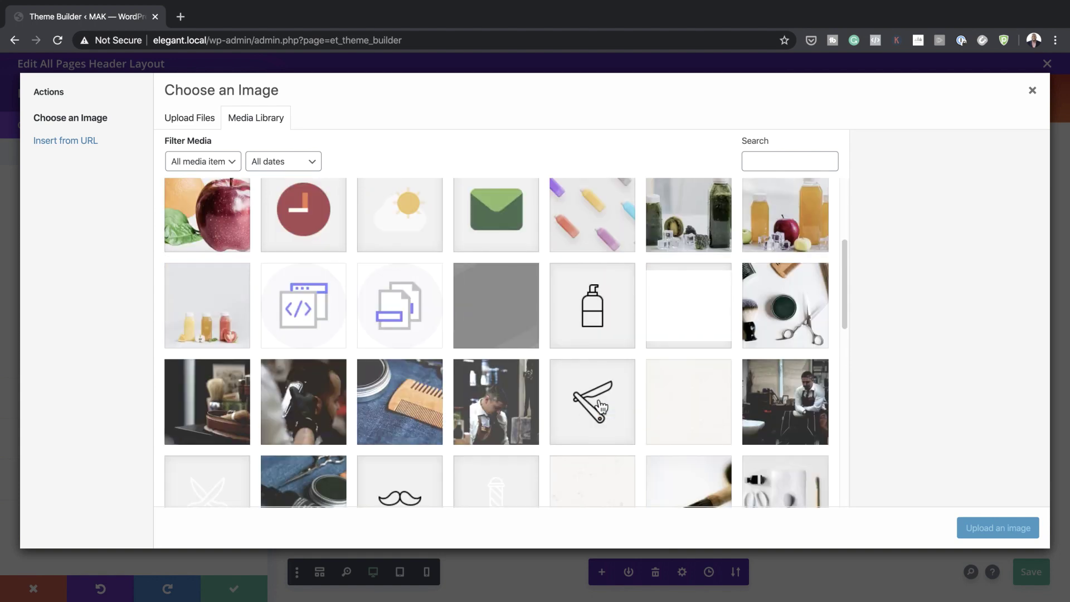
{"action": "scroll", "coordinate": [486, 378], "scroll_direction": "down", "scroll_amount": 1}
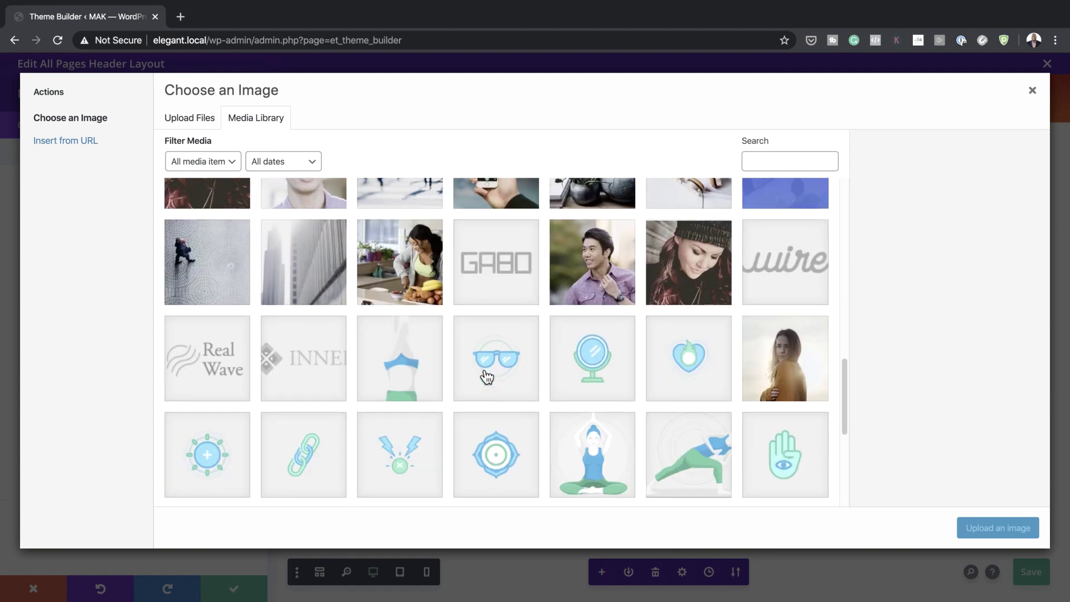
{"action": "scroll", "coordinate": [487, 378], "scroll_direction": "up", "scroll_amount": 3}
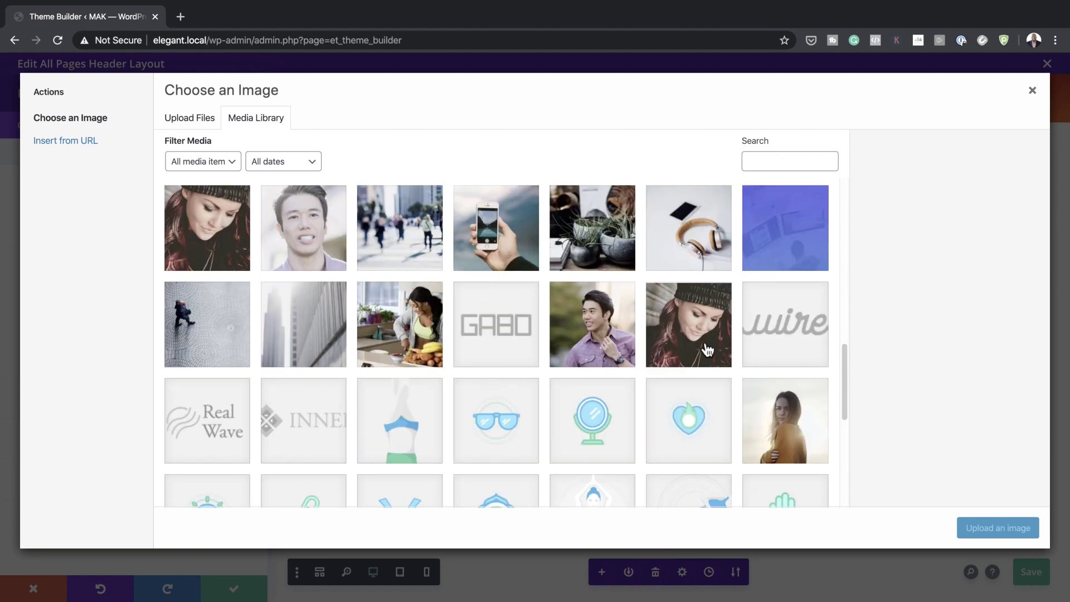
{"action": "left_click", "coordinate": [795, 322]}
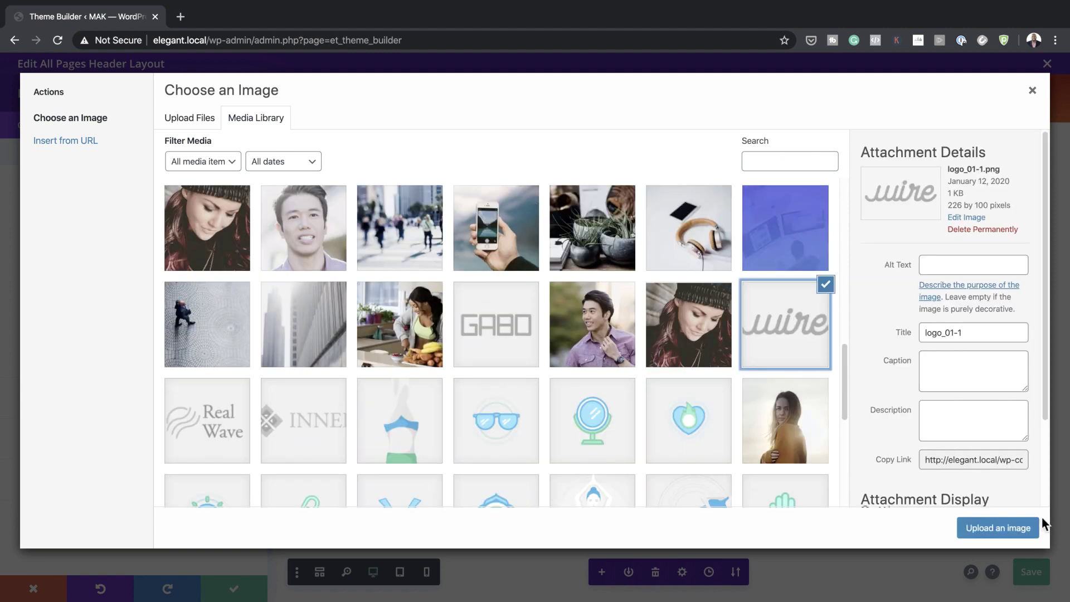
{"action": "left_click", "coordinate": [1012, 528]}
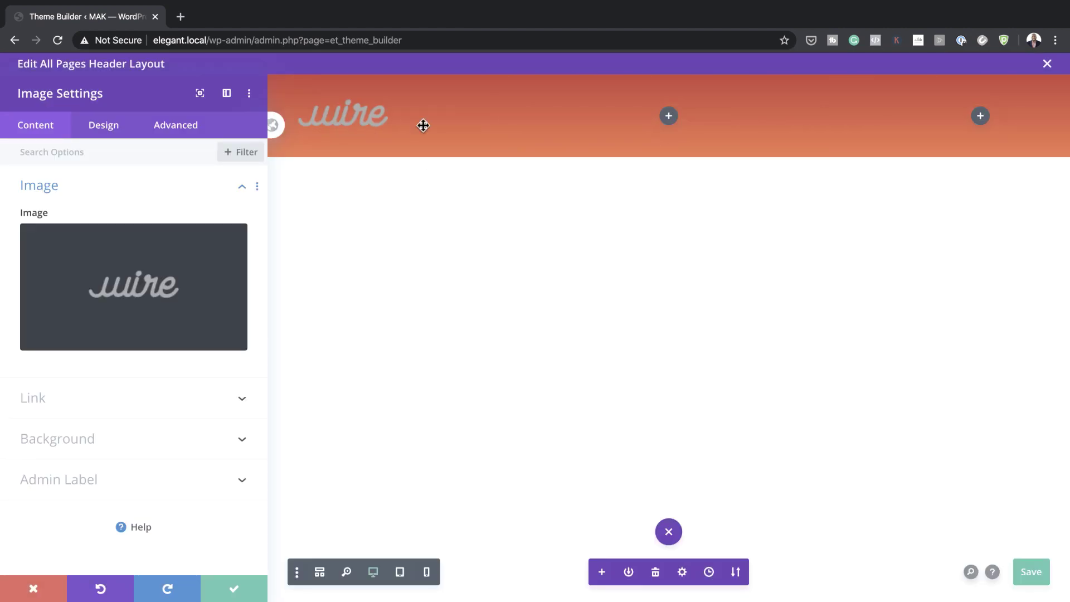
Center the logo image in its column and set its width to 6vw.
{"action": "left_click", "coordinate": [109, 138]}
{"action": "left_click", "coordinate": [62, 192]}
{"action": "left_click", "coordinate": [133, 237]}
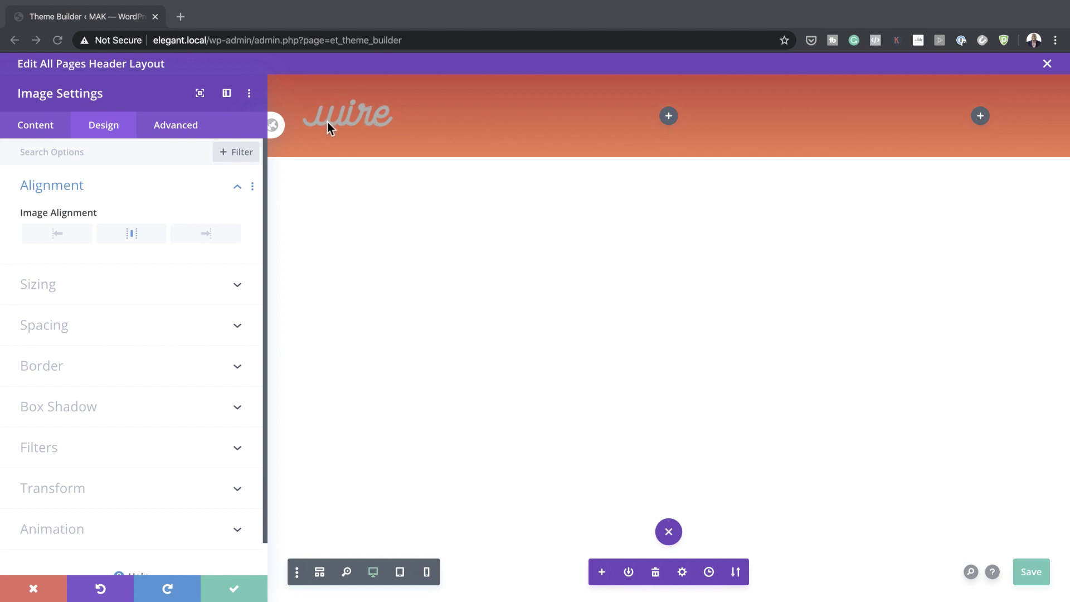
{"action": "left_click", "coordinate": [49, 286]}
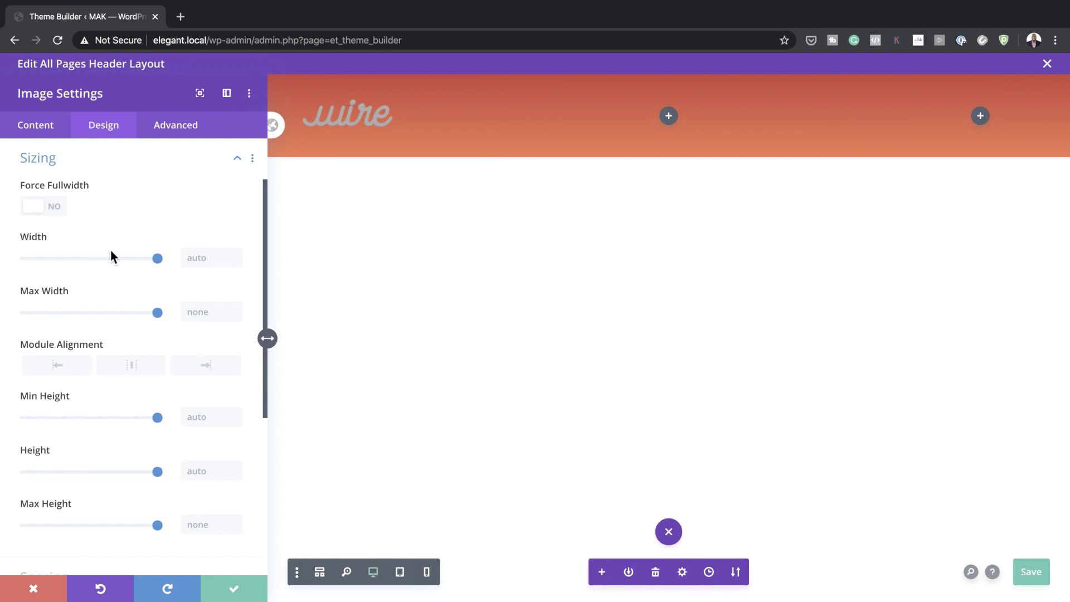
{"action": "left_click", "coordinate": [207, 257]}
{"action": "type", "text": "6vw"}
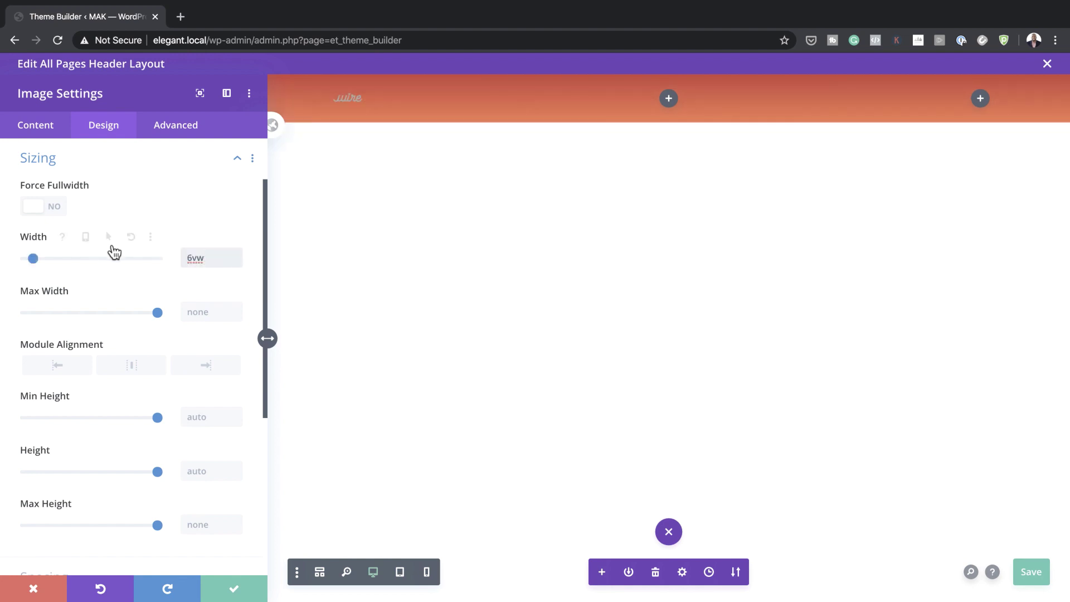
Enable responsive width for the logo, adjust the tablet width, set the phone width to 17vw, and return to the desktop view.
{"action": "left_click", "coordinate": [78, 236]}
{"action": "left_click", "coordinate": [136, 268]}
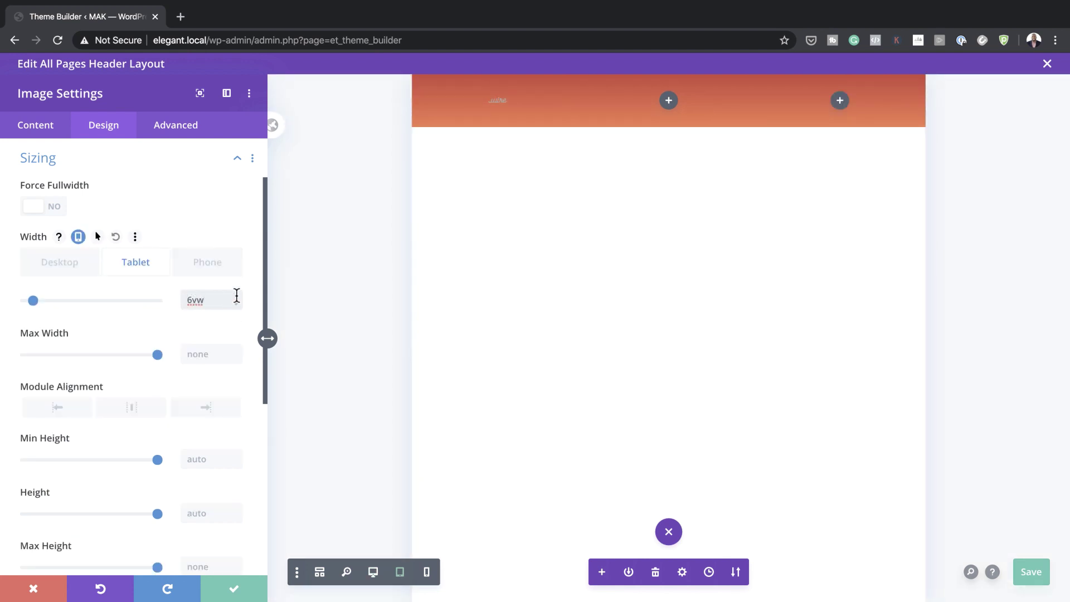
{"action": "left_click", "coordinate": [209, 269]}
{"action": "left_click", "coordinate": [199, 300]}
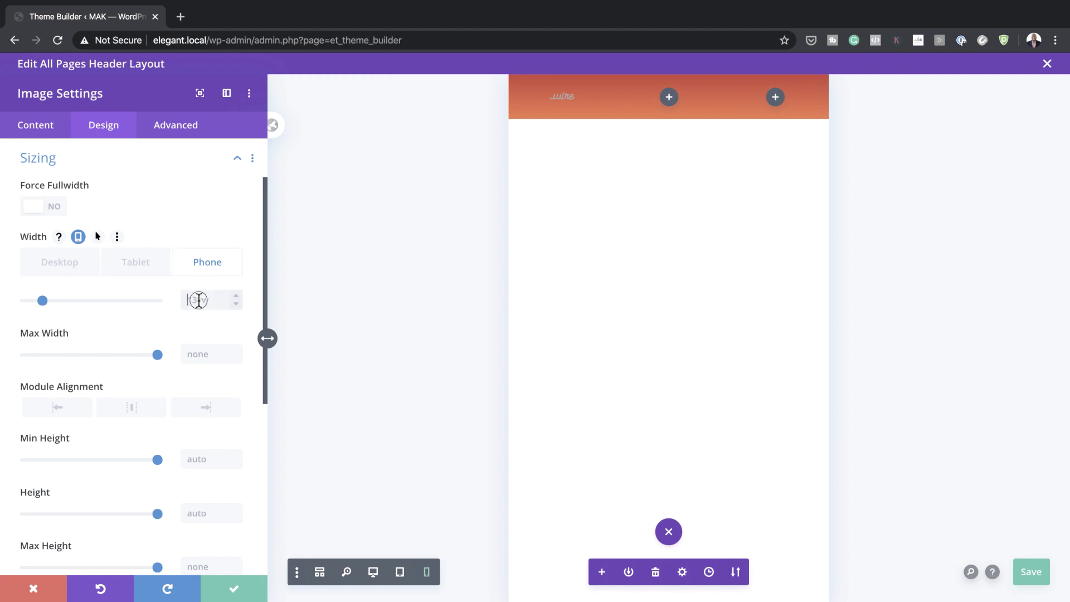
{"action": "left_click", "coordinate": [236, 296]}
{"action": "left_click", "coordinate": [236, 296]}
{"action": "left_click", "coordinate": [236, 296]}
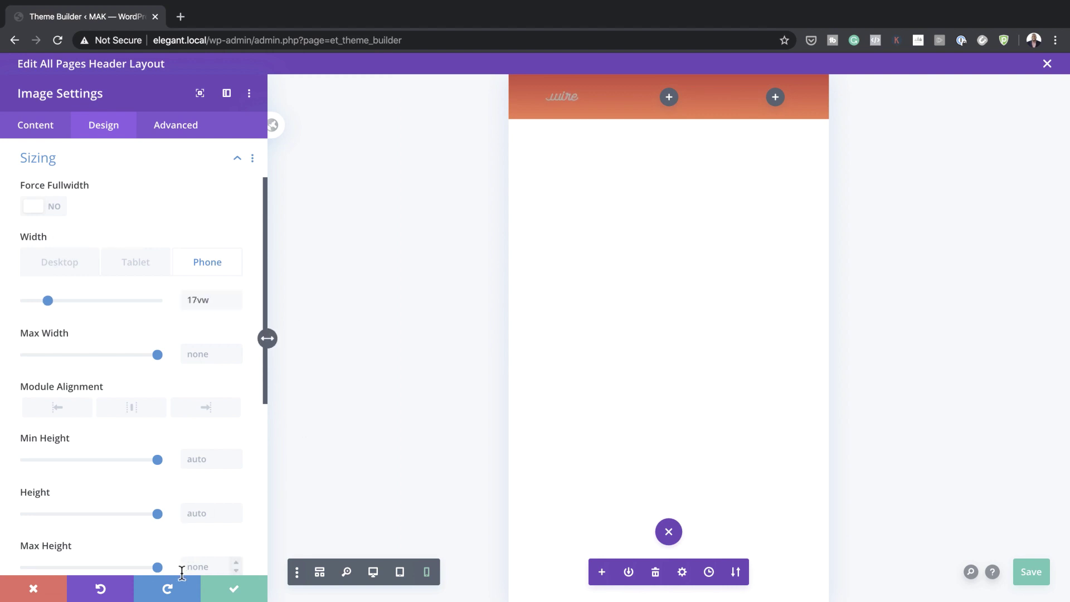
{"action": "left_click", "coordinate": [373, 572]}
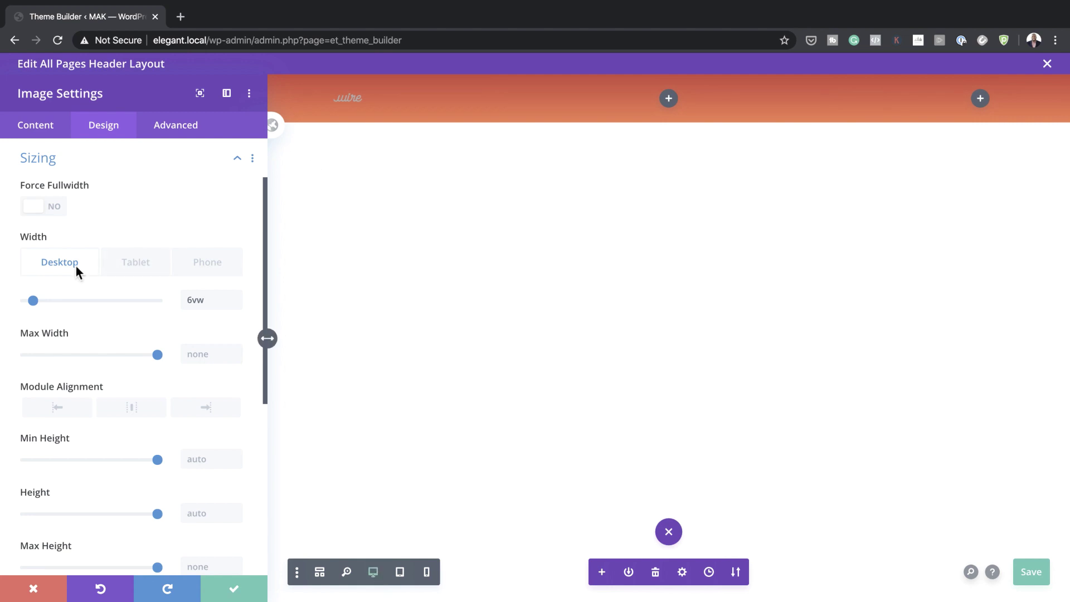
Set the logo image's desktop width to 8vw and save the image module.
{"action": "left_click", "coordinate": [236, 298]}
{"action": "left_click", "coordinate": [236, 297]}
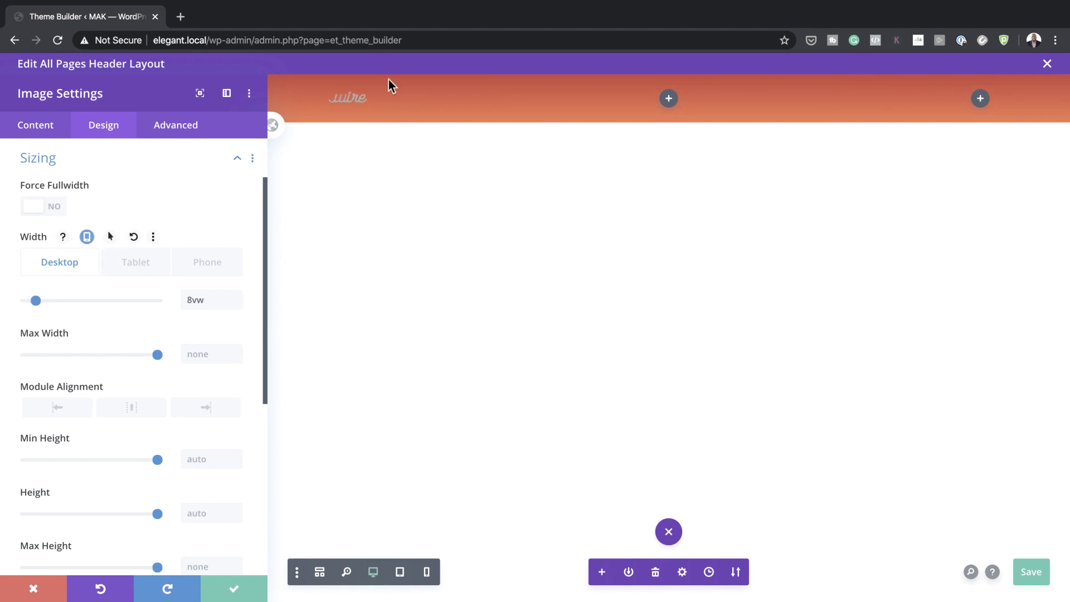
{"action": "left_click", "coordinate": [234, 591]}
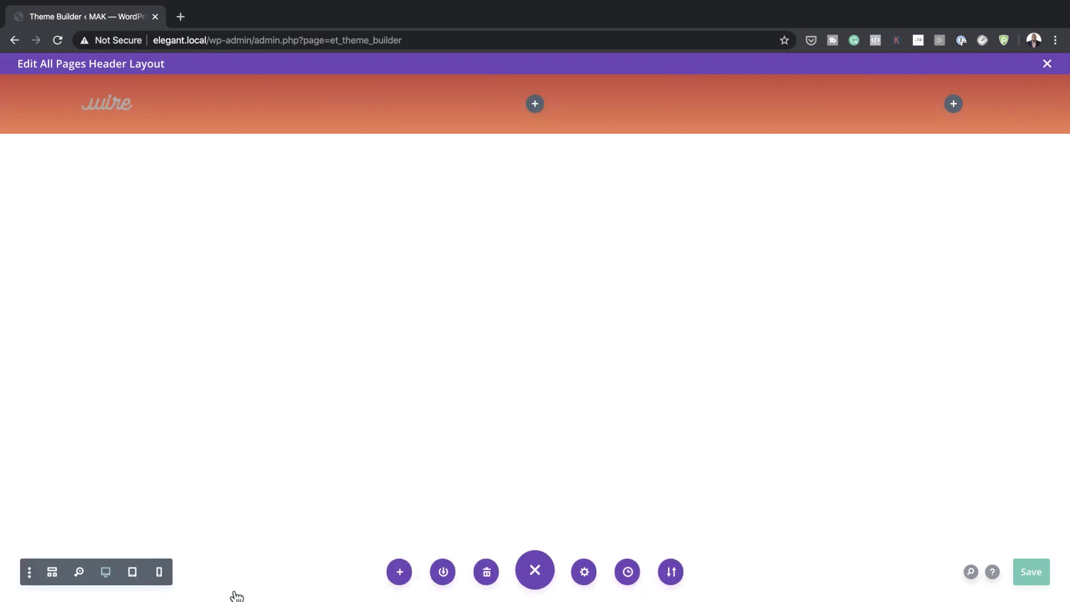
Add a Menu module to the middle column and look through its menu choices, keeping "main menu" selected.
{"action": "left_click", "coordinate": [534, 104]}
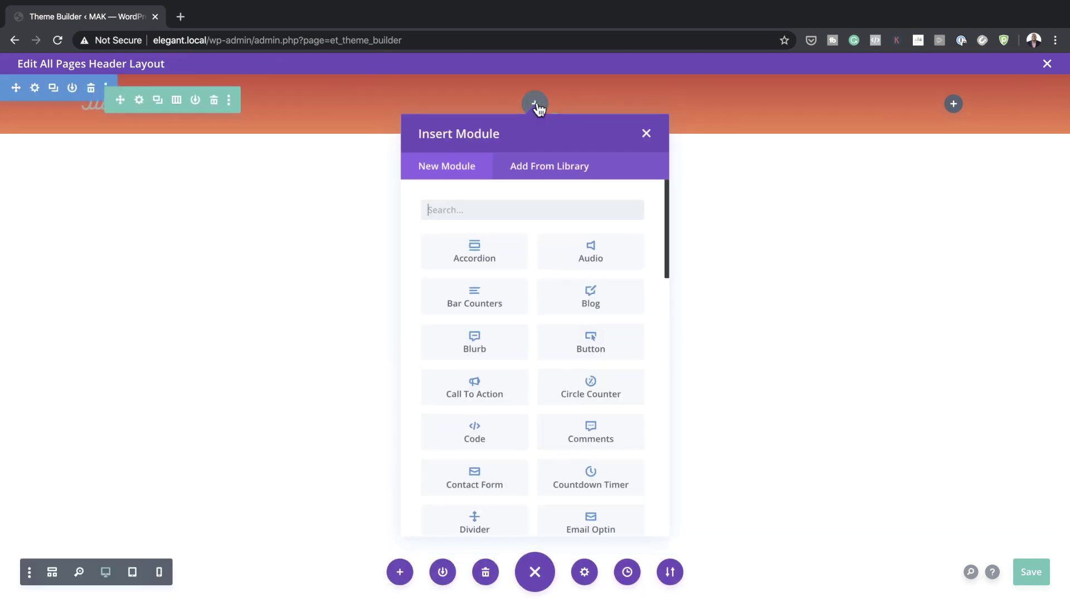
{"action": "type", "text": "menu"}
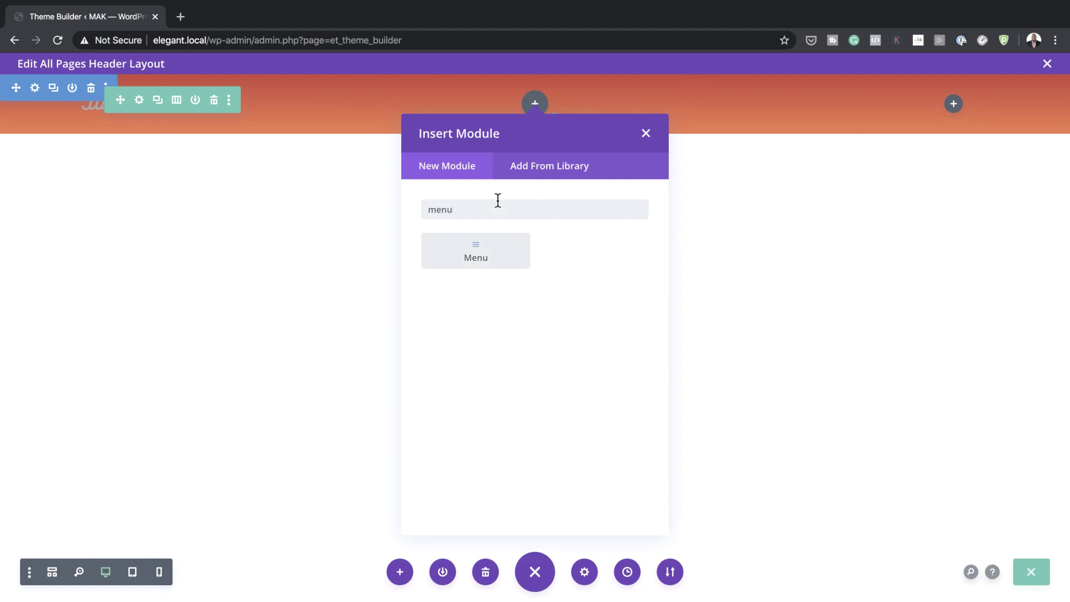
{"action": "left_click", "coordinate": [487, 247]}
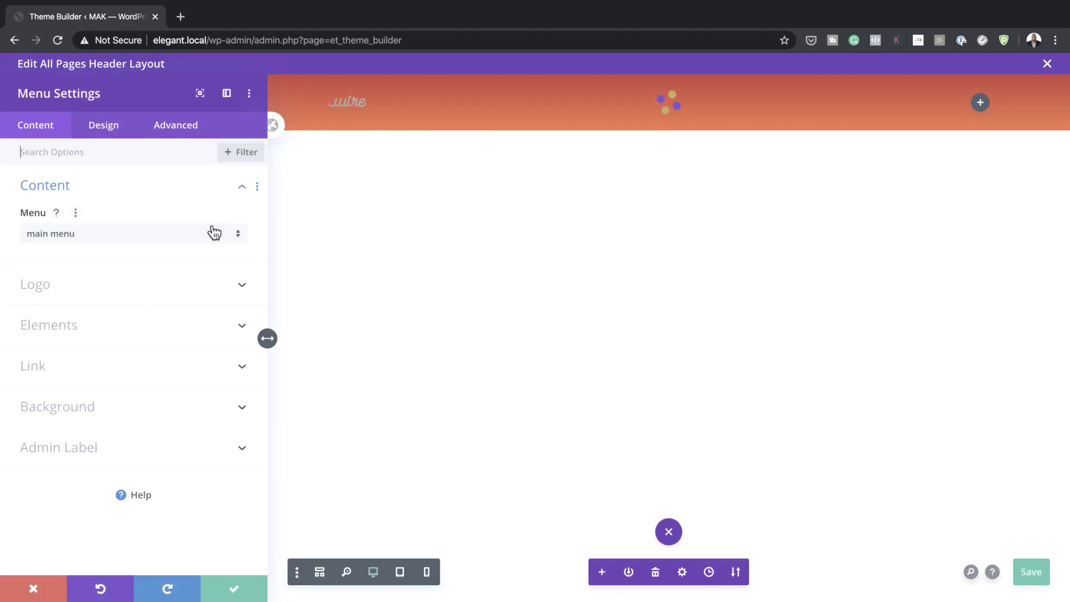
{"action": "left_click", "coordinate": [84, 236]}
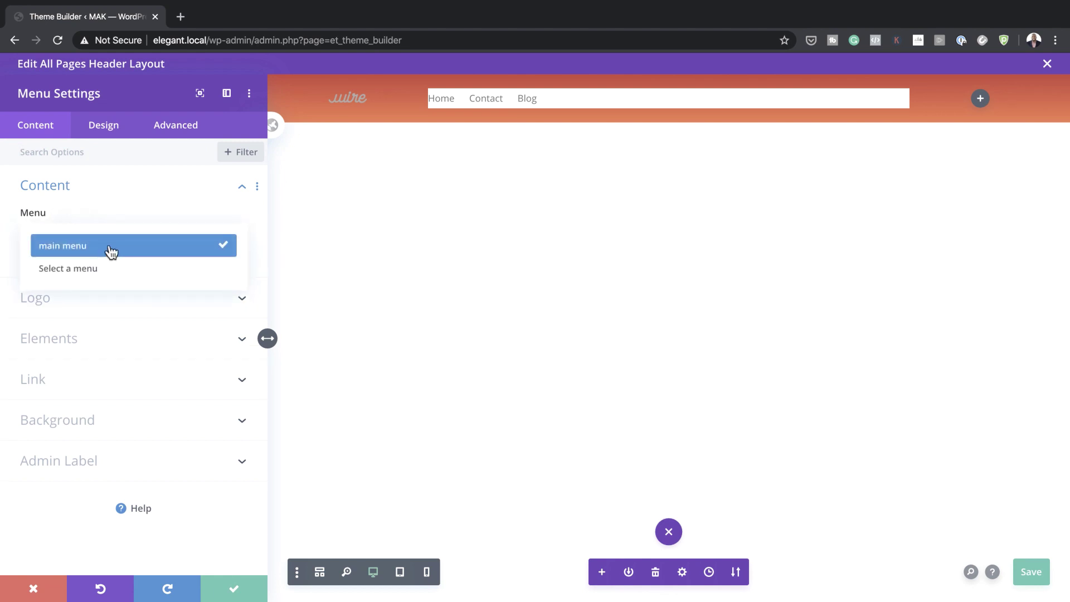
{"action": "left_click", "coordinate": [115, 267]}
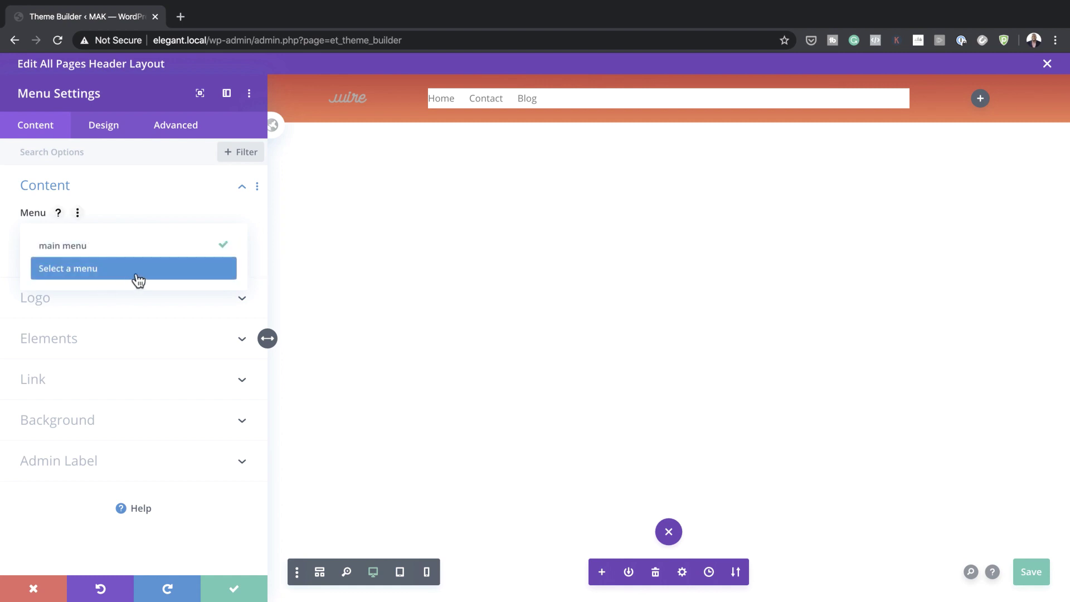
Make the menu module's background transparent.
{"action": "left_click", "coordinate": [154, 192]}
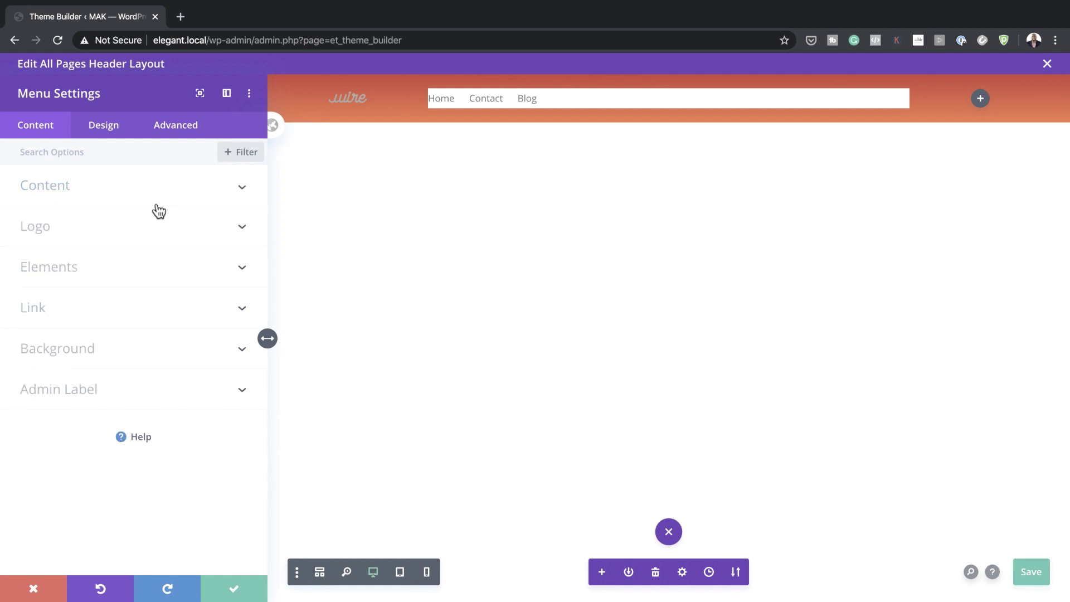
{"action": "left_click", "coordinate": [73, 350]}
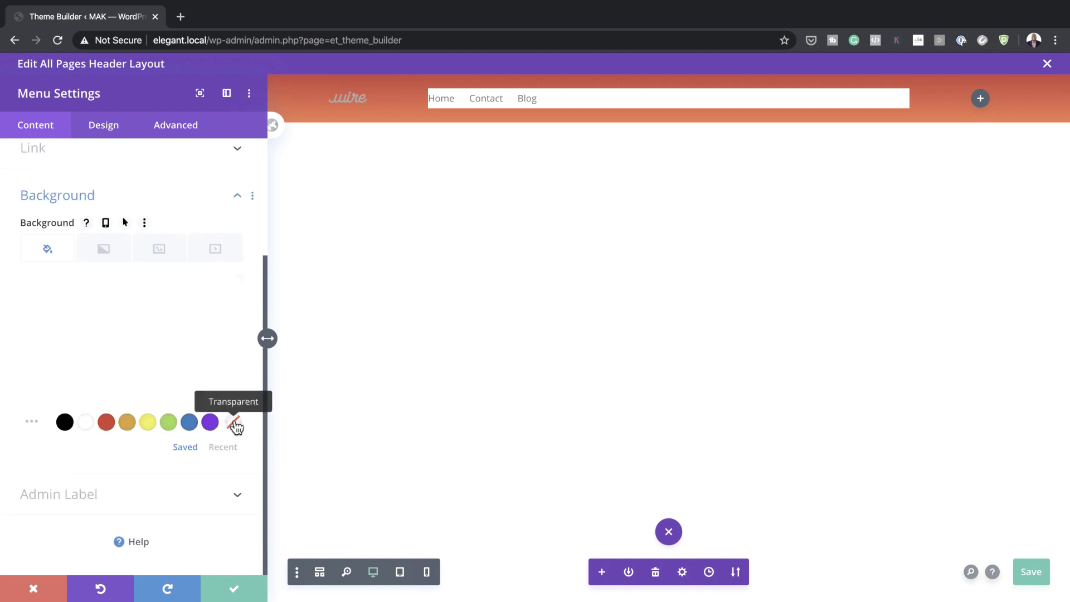
{"action": "left_click", "coordinate": [235, 424]}
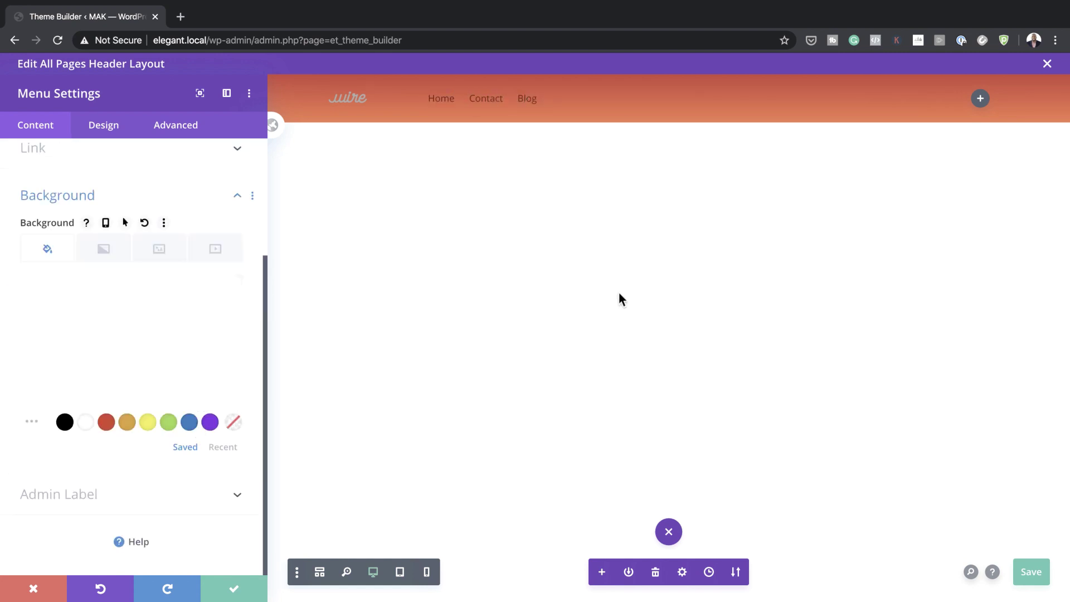
Style the menu text with the Oswald font in Light weight, uppercase and white.
{"action": "left_click", "coordinate": [107, 131]}
{"action": "left_click", "coordinate": [65, 191]}
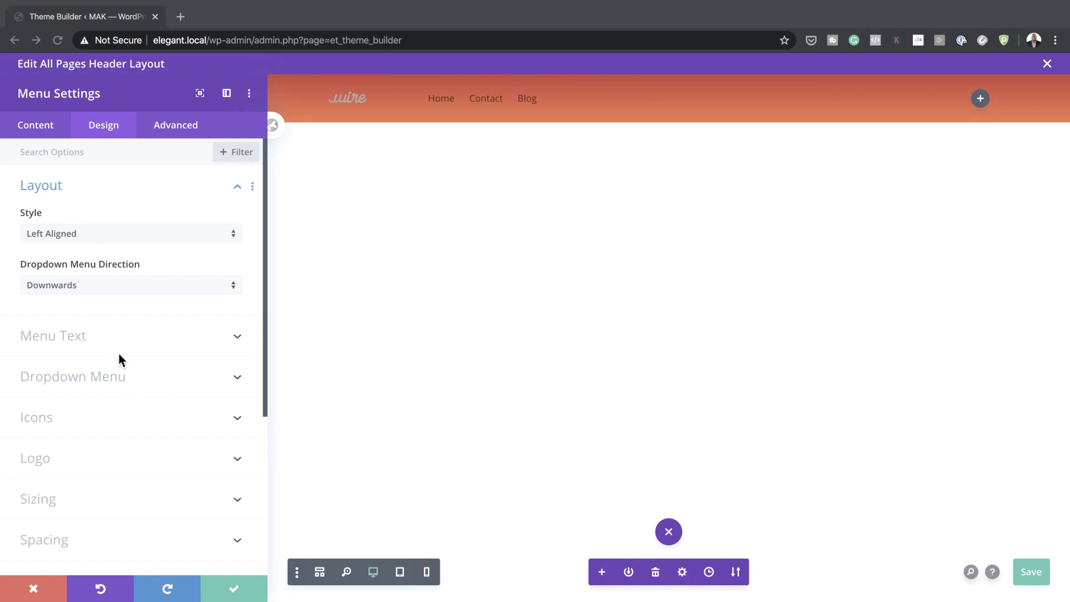
{"action": "left_click", "coordinate": [77, 335]}
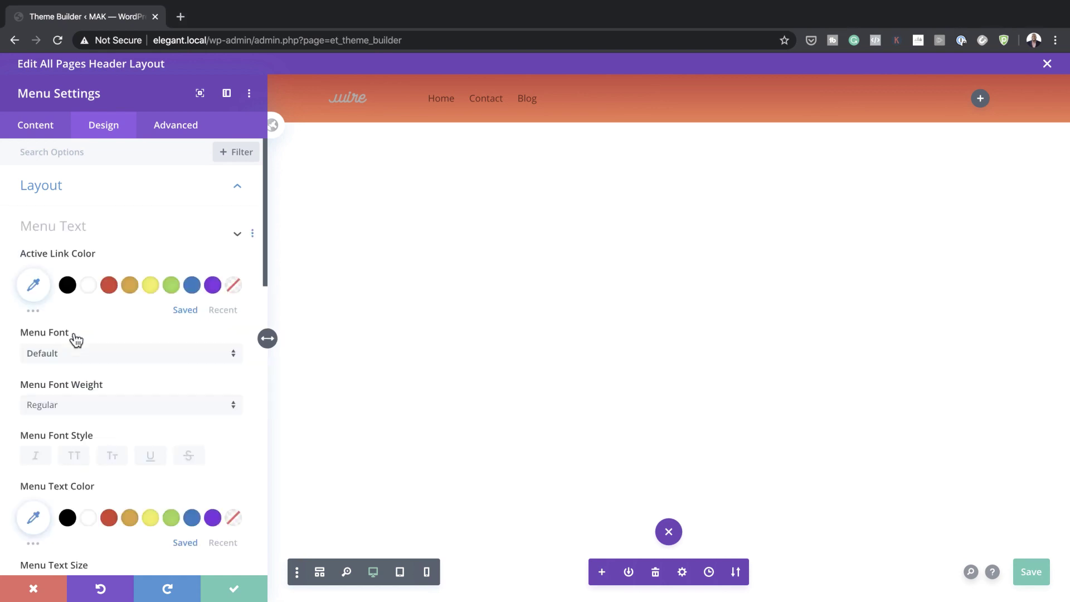
{"action": "left_click", "coordinate": [61, 286]}
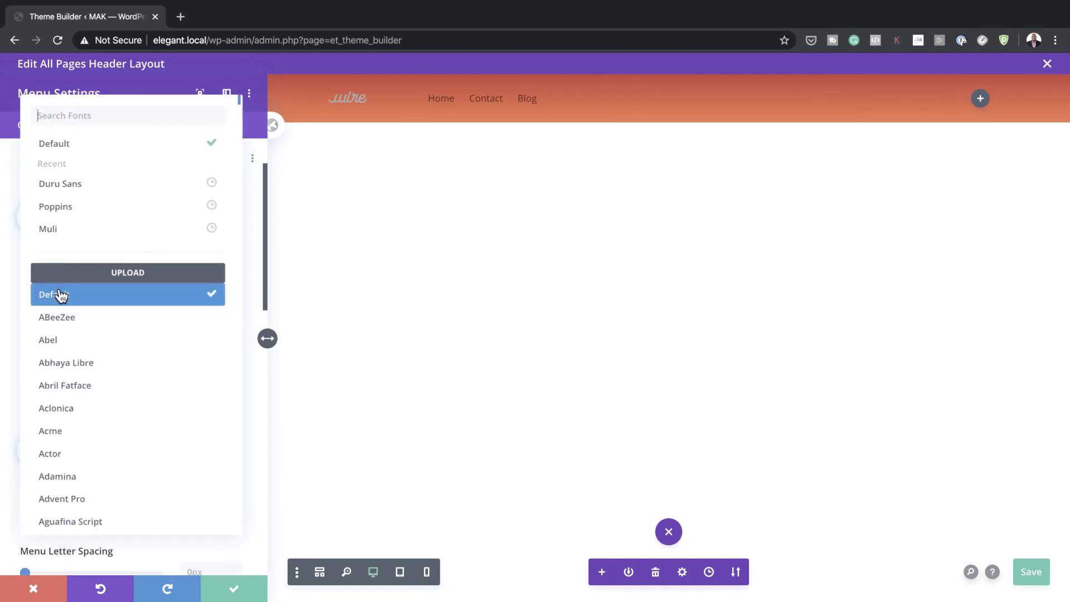
{"action": "type", "text": "Oswald"}
{"action": "left_click", "coordinate": [74, 144]}
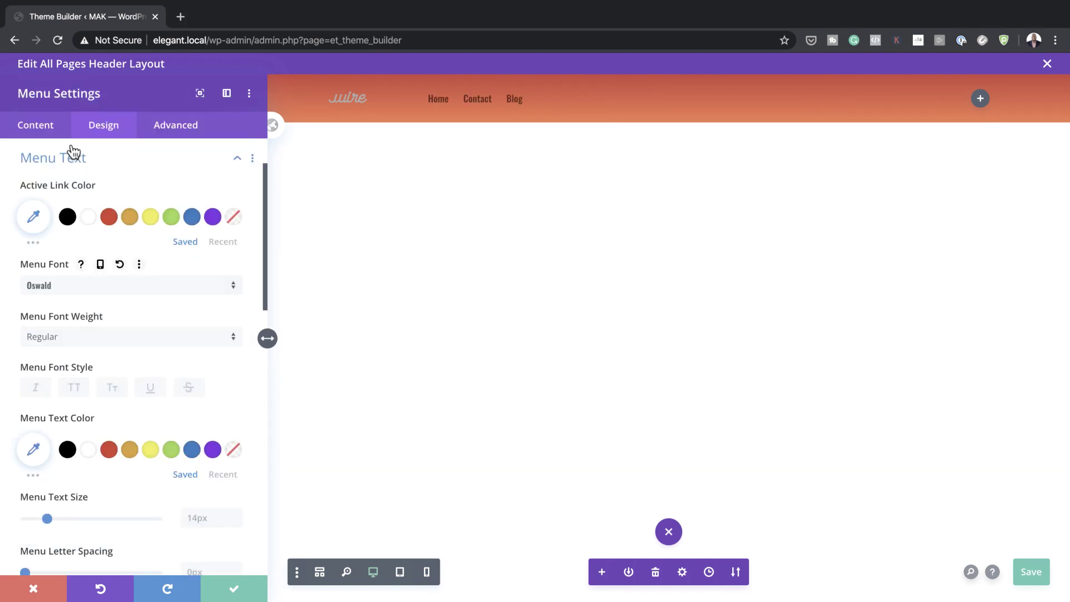
{"action": "left_click", "coordinate": [76, 340]}
{"action": "left_click", "coordinate": [105, 375]}
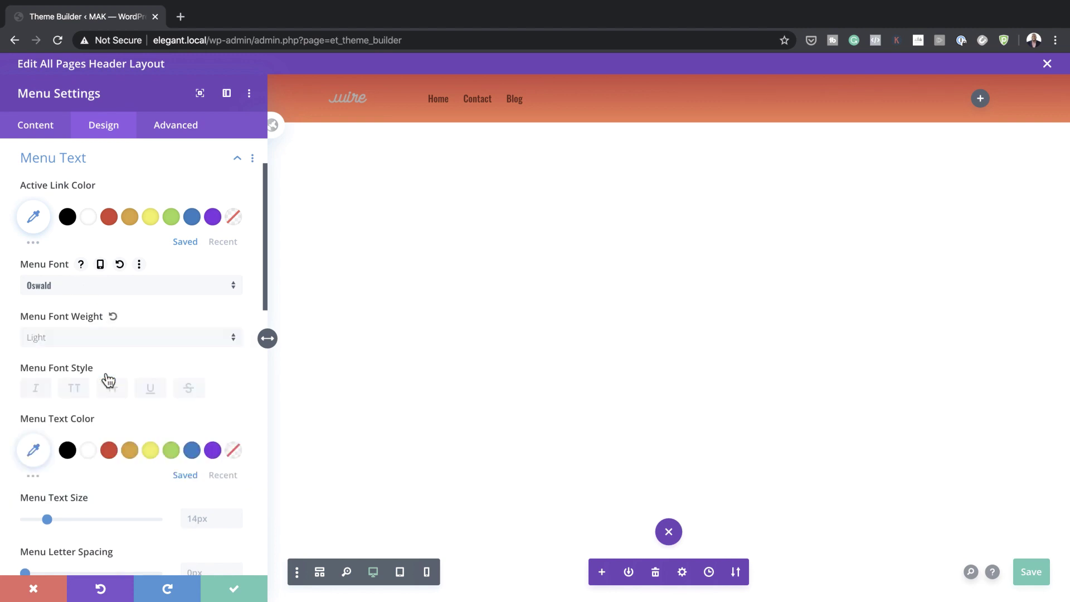
{"action": "left_click", "coordinate": [76, 389]}
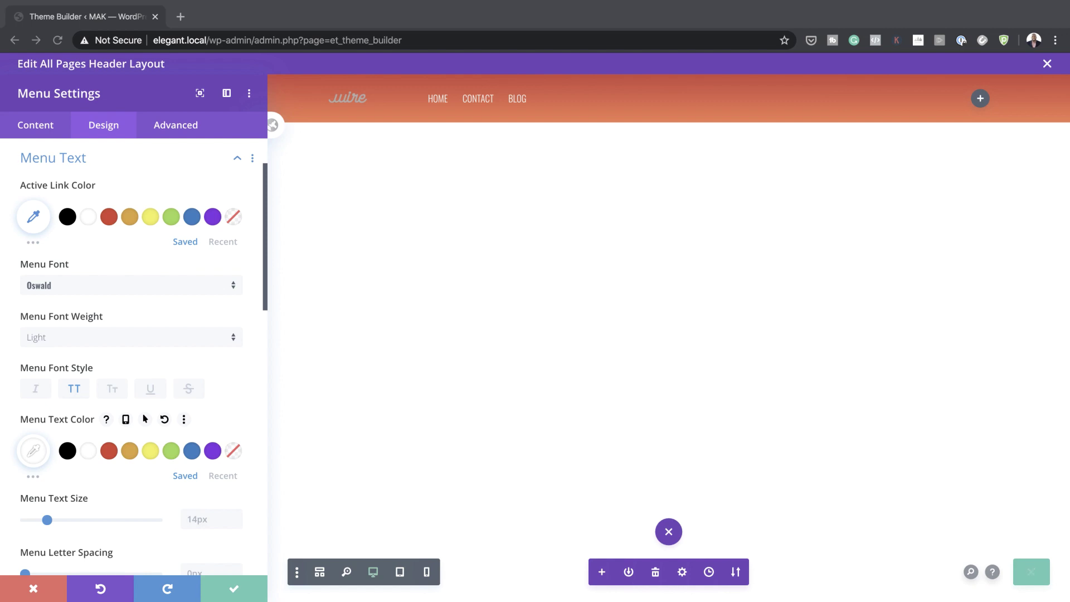
Set the menu text size to 0.8vw on desktop, 2vw on tablet and 2.5vw on phone.
{"action": "left_click", "coordinate": [196, 518]}
{"action": "type", "text": "0.8vw"}
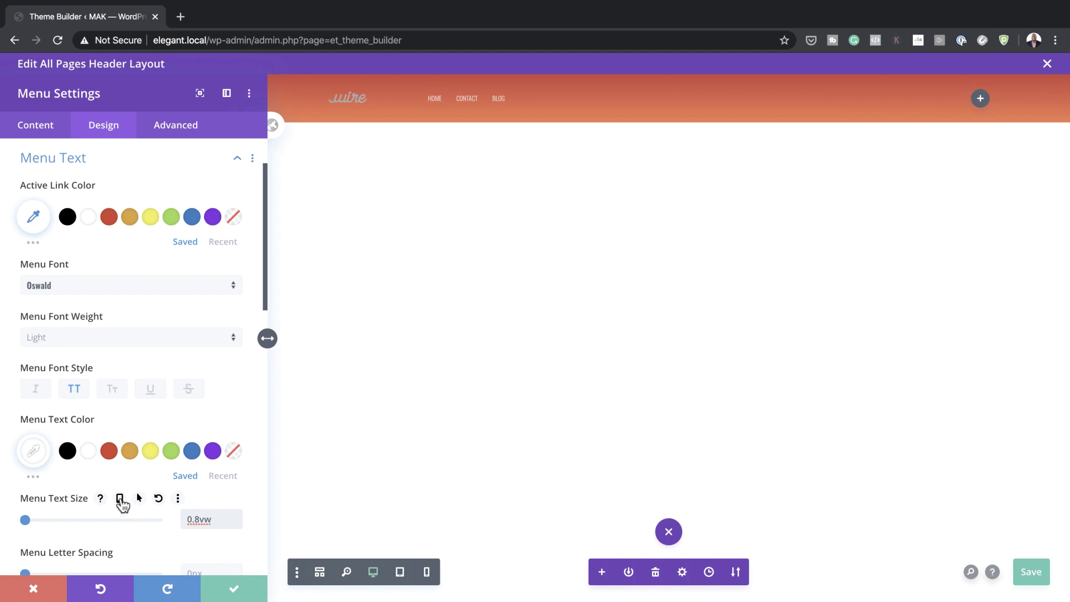
{"action": "left_click", "coordinate": [120, 498]}
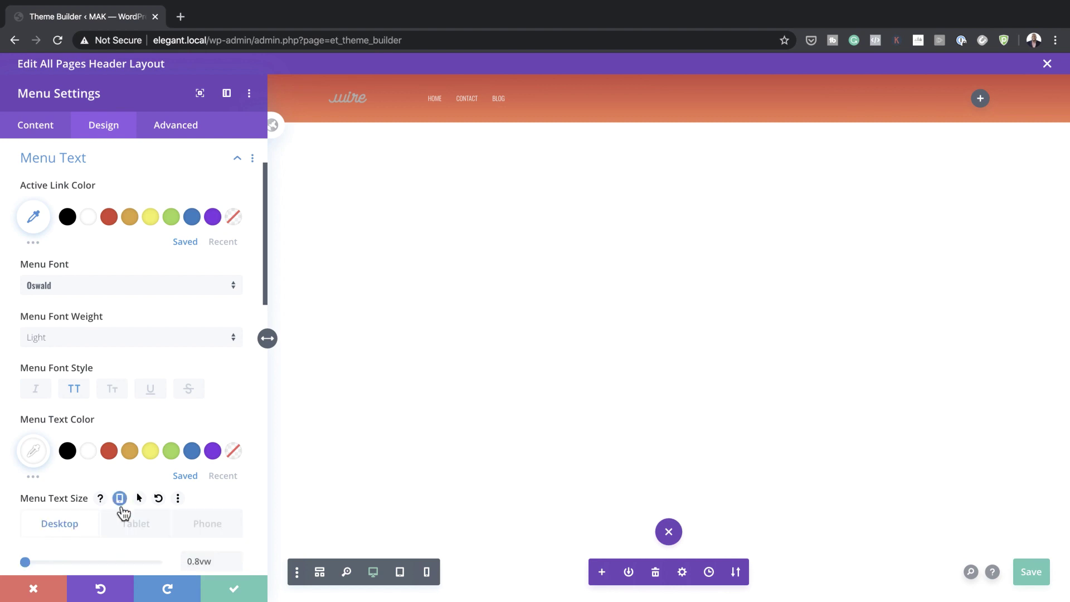
{"action": "left_click", "coordinate": [133, 524]}
{"action": "key", "text": "super+Tab"}
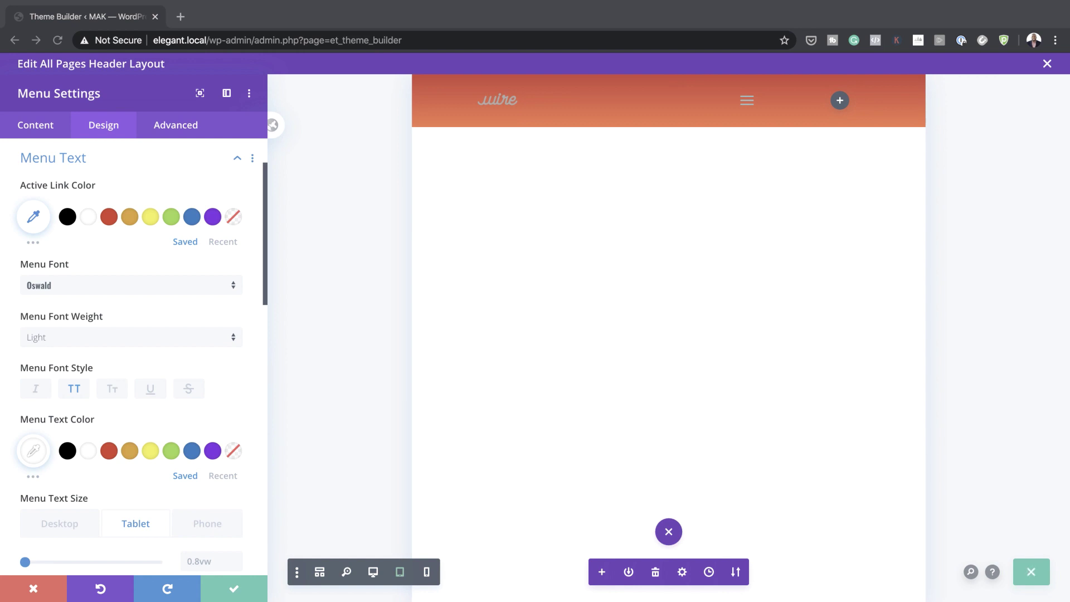
{"action": "key", "text": "super+Tab"}
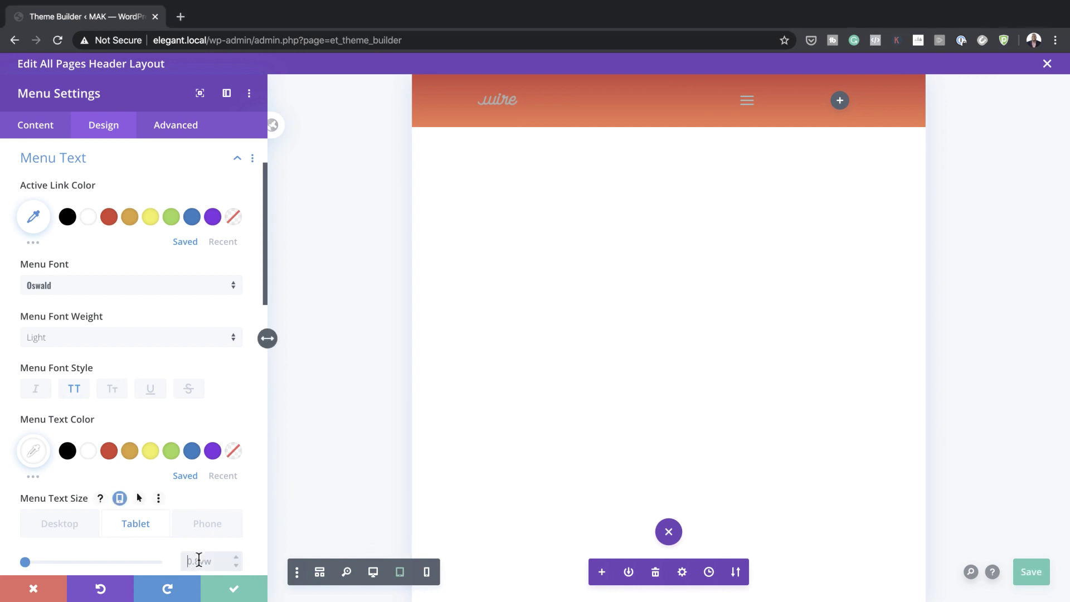
{"action": "left_click", "coordinate": [203, 559]}
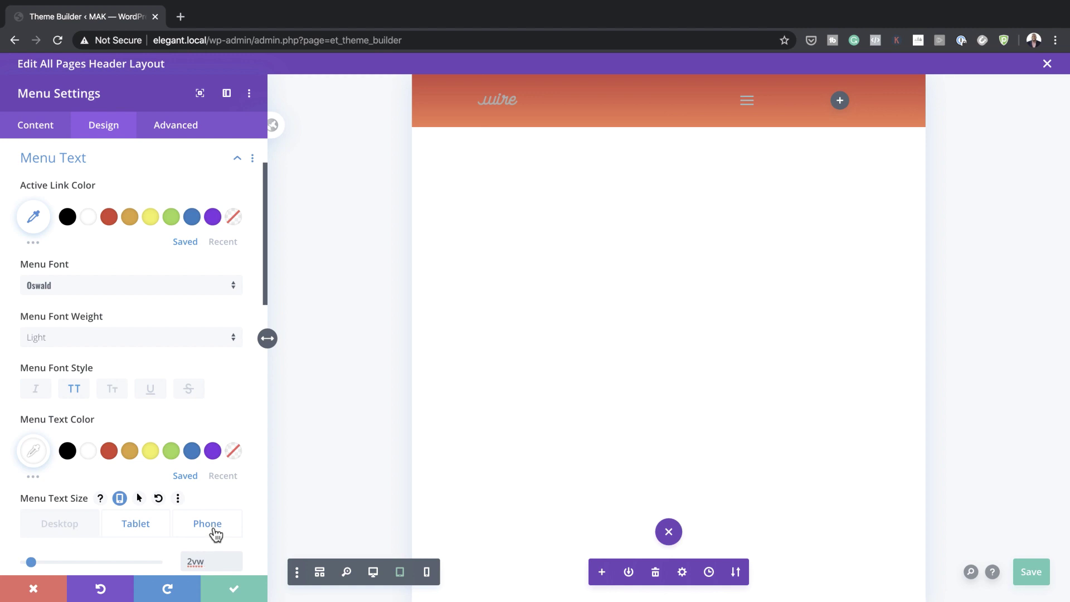
{"action": "left_click", "coordinate": [215, 534]}
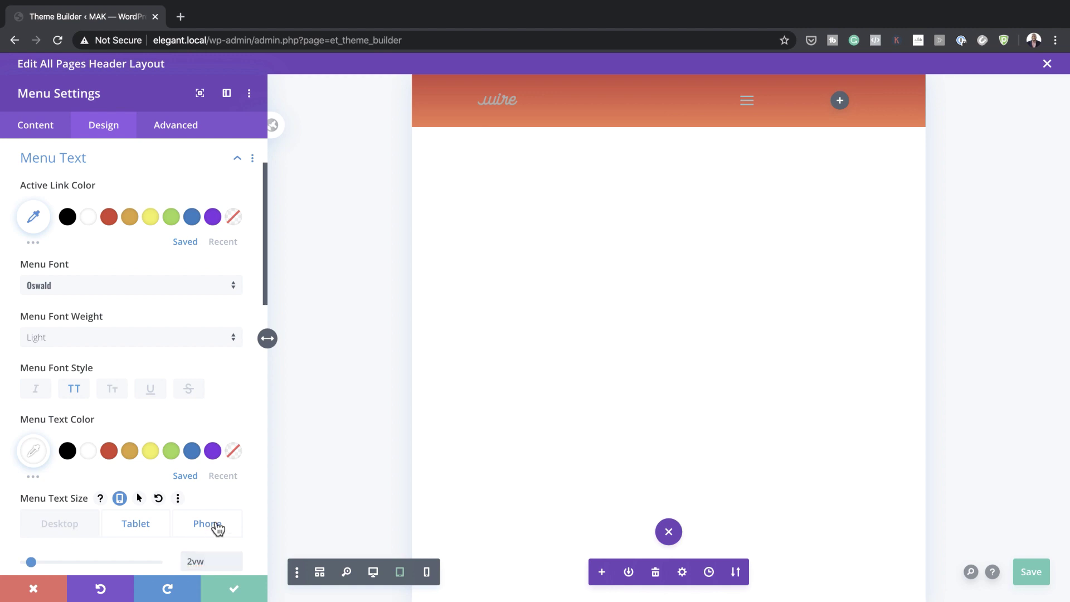
{"action": "left_click", "coordinate": [197, 560]}
{"action": "type", "text": "2.5vw"}
{"action": "scroll", "coordinate": [196, 393], "scroll_direction": "down", "scroll_amount": 2}
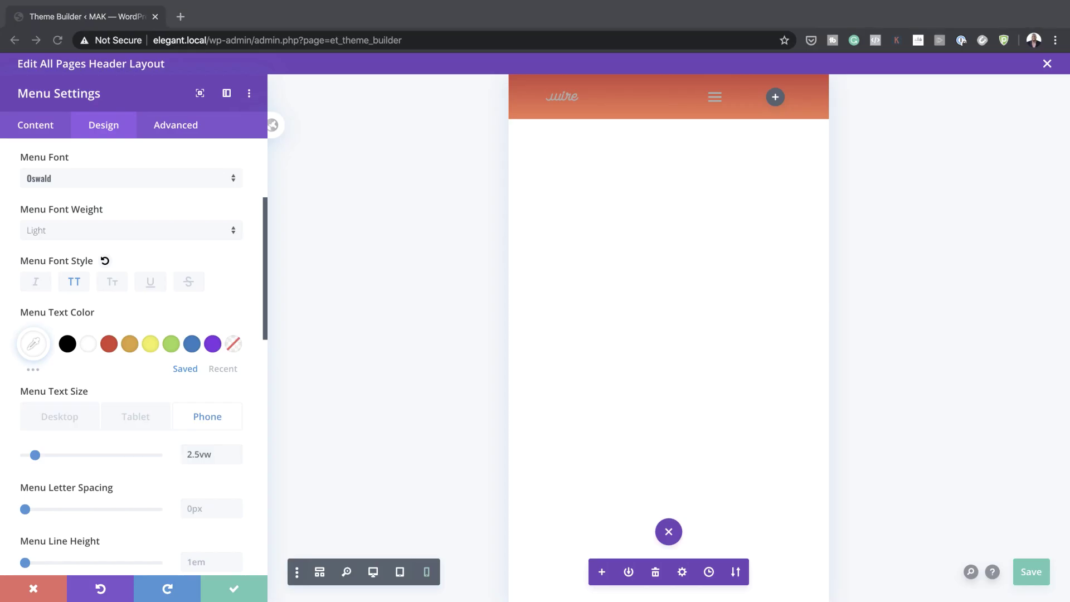
Return to the desktop view, set the menu letter spacing to 0.1vw, and preview the header at tablet size.
{"action": "left_click", "coordinate": [57, 422]}
{"action": "scroll", "coordinate": [194, 473], "scroll_direction": "down", "scroll_amount": 1}
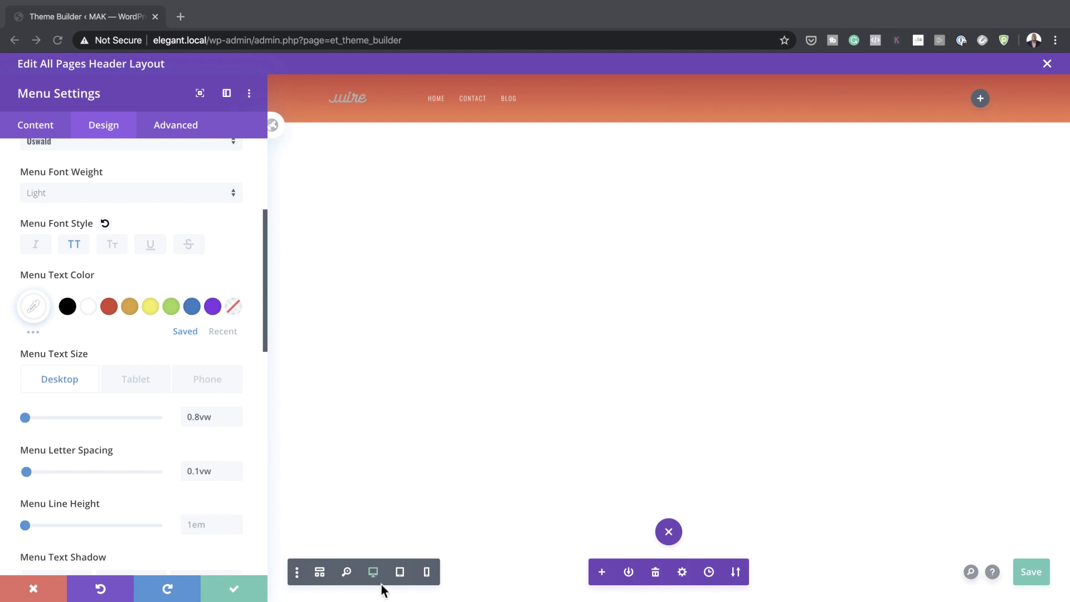
{"action": "left_click", "coordinate": [399, 572]}
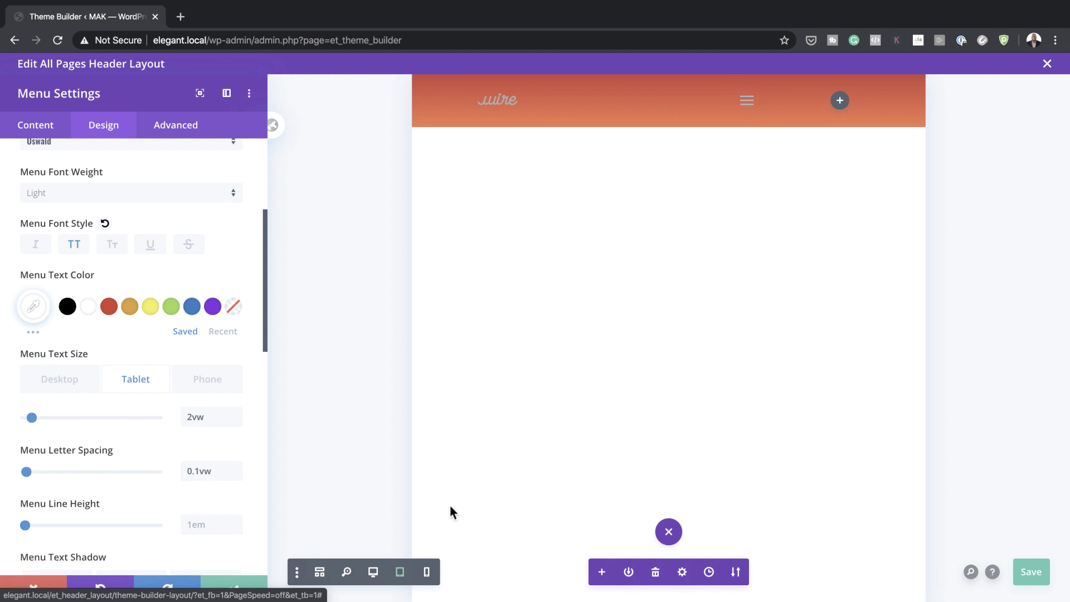
Set the hamburger menu icon color to white, check it in the tablet view, and save the menu module.
{"action": "left_click", "coordinate": [319, 572]}
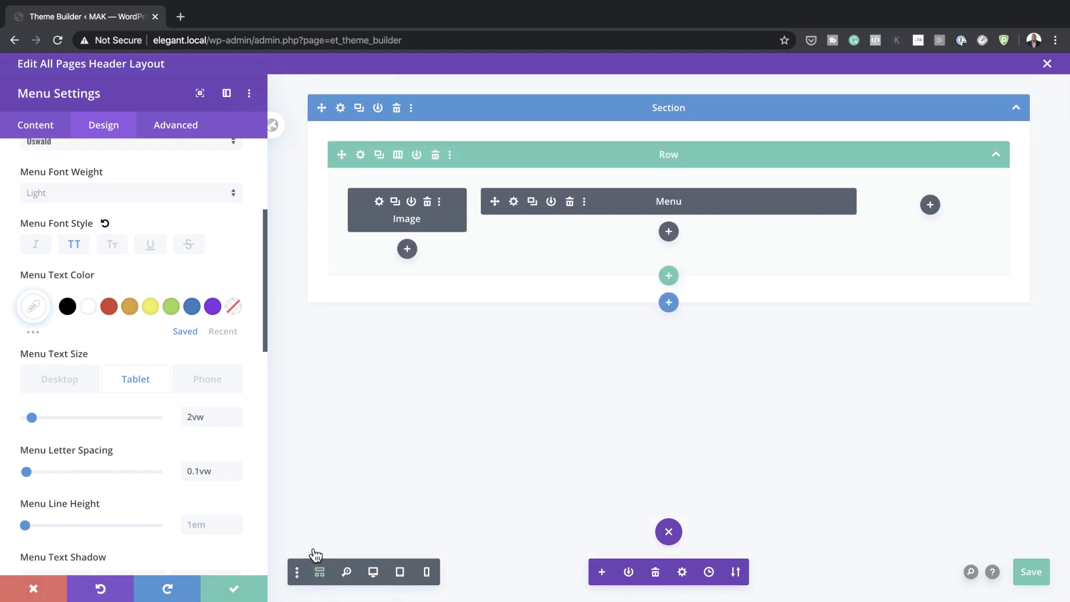
{"action": "left_click", "coordinate": [320, 572]}
{"action": "scroll", "coordinate": [145, 484], "scroll_direction": "down", "scroll_amount": 4}
{"action": "scroll", "coordinate": [145, 484], "scroll_direction": "down", "scroll_amount": 10}
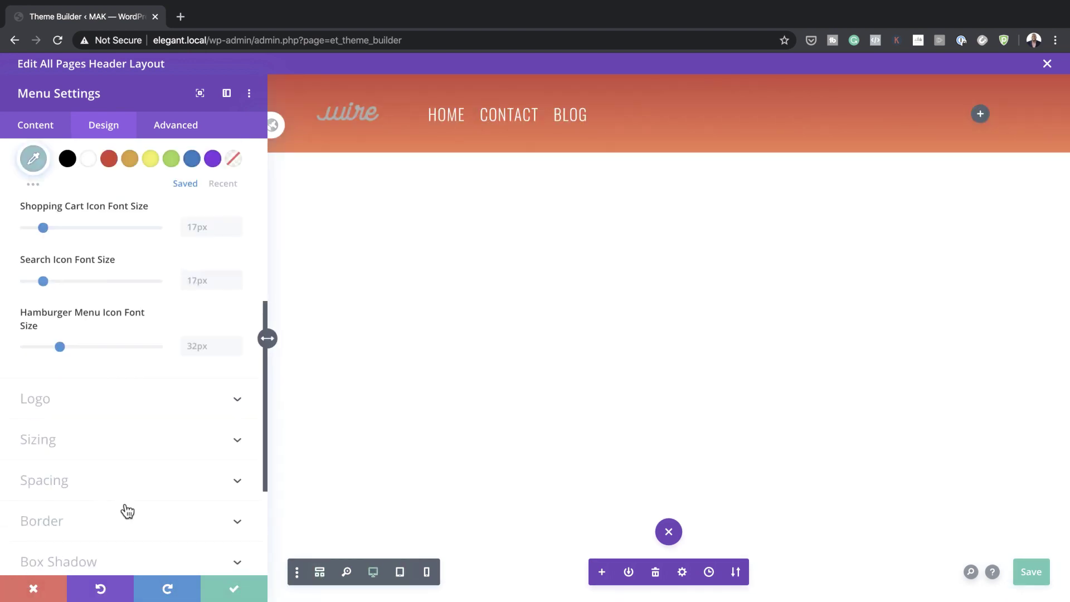
{"action": "scroll", "coordinate": [124, 509], "scroll_direction": "up", "scroll_amount": 4}
{"action": "scroll", "coordinate": [125, 504], "scroll_direction": "down", "scroll_amount": 1}
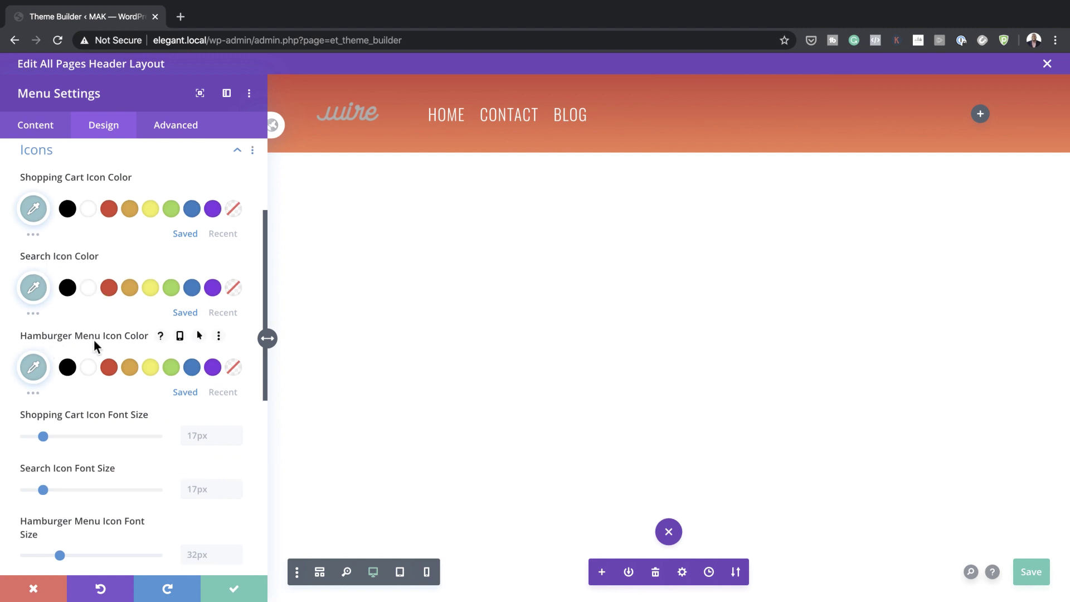
{"action": "left_click", "coordinate": [88, 367]}
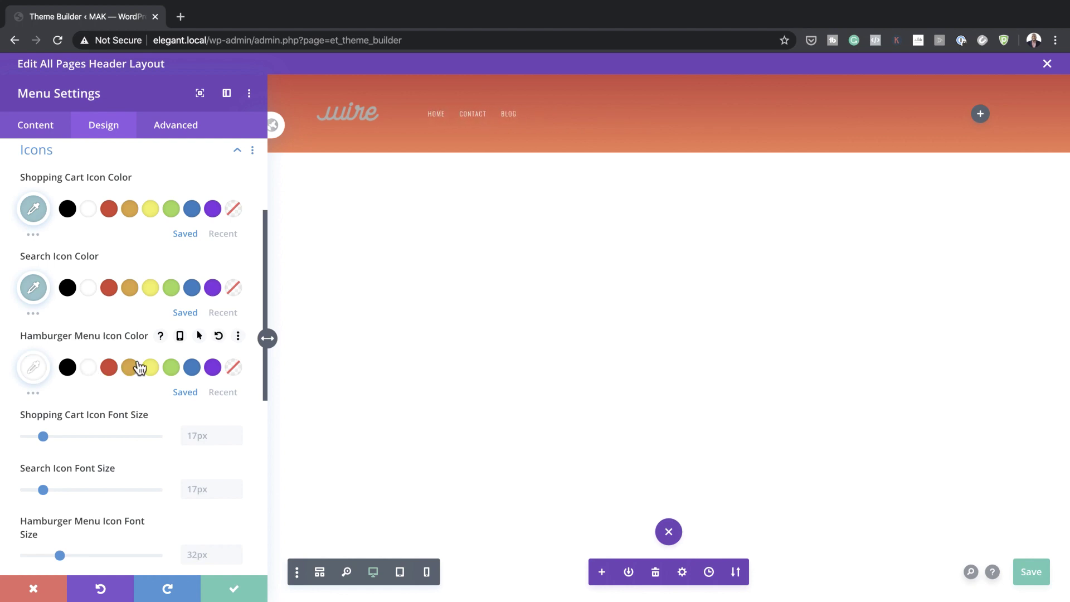
{"action": "left_click", "coordinate": [400, 571]}
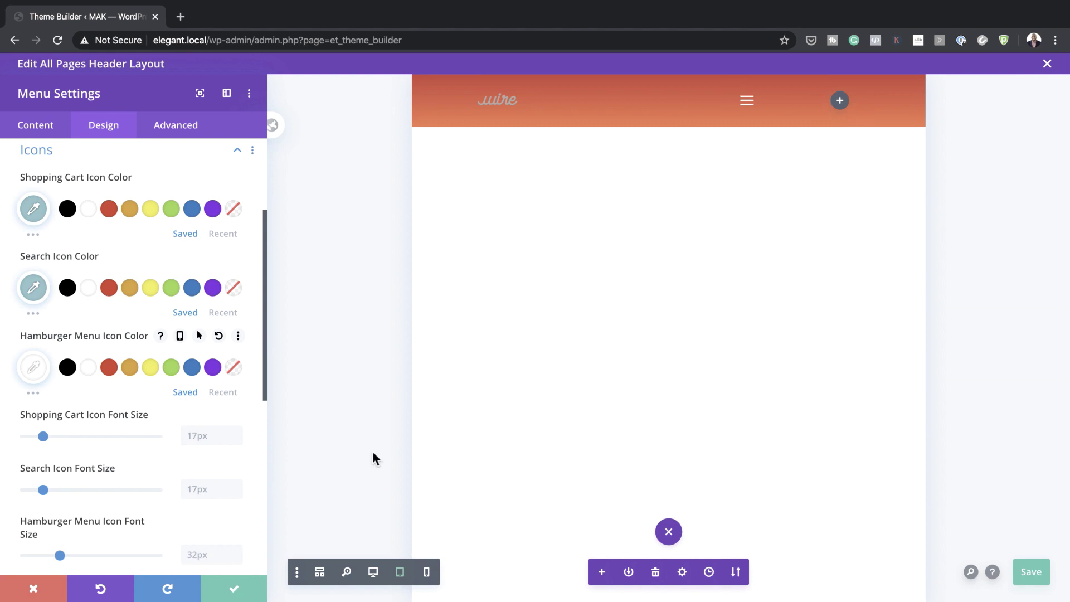
{"action": "left_click", "coordinate": [373, 572]}
{"action": "left_click", "coordinate": [235, 589]}
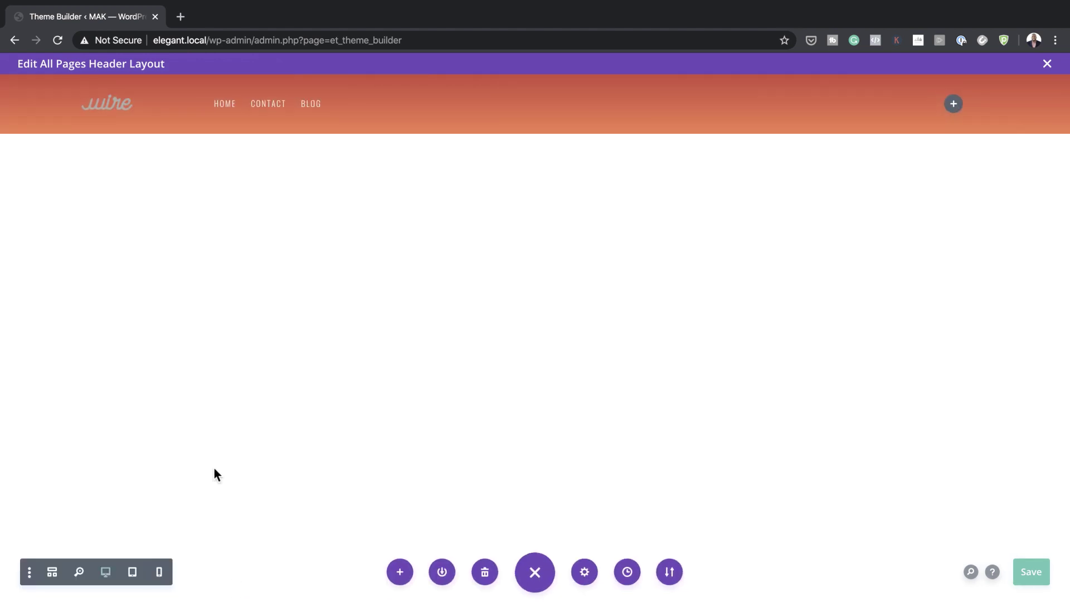
Add a Button module to the third column and set its link URL to #.
{"action": "left_click", "coordinate": [953, 104]}
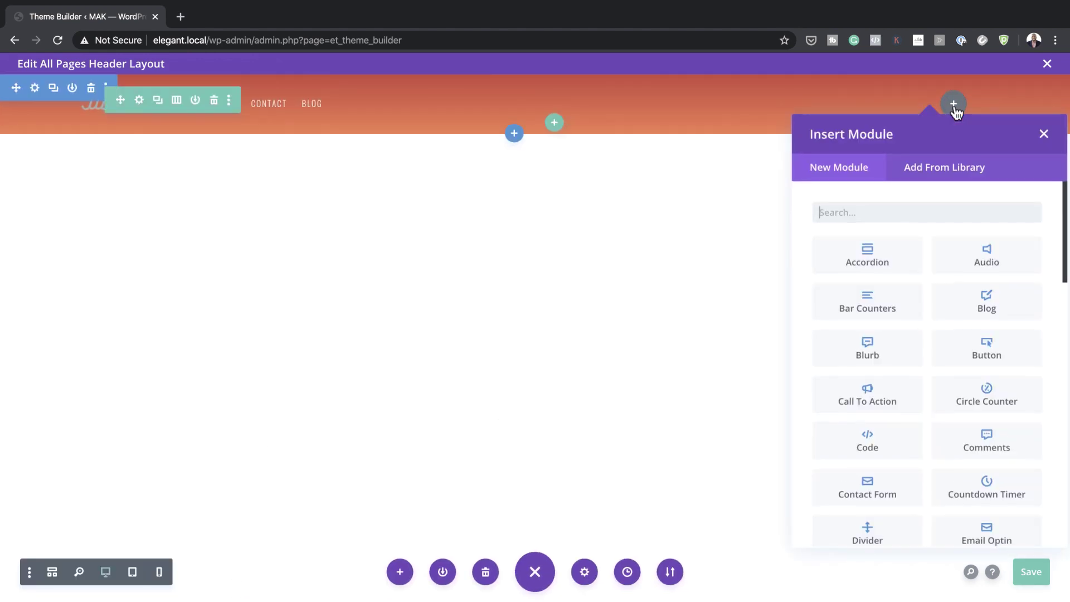
{"action": "left_click", "coordinate": [991, 339]}
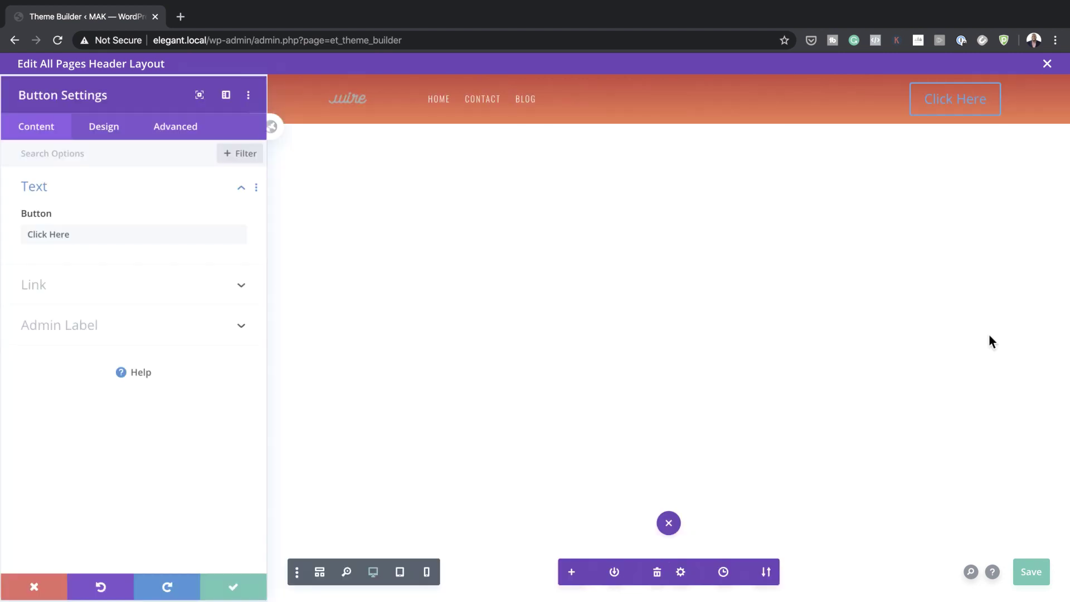
{"action": "triple_click", "coordinate": [101, 234]}
{"action": "left_click", "coordinate": [89, 288]}
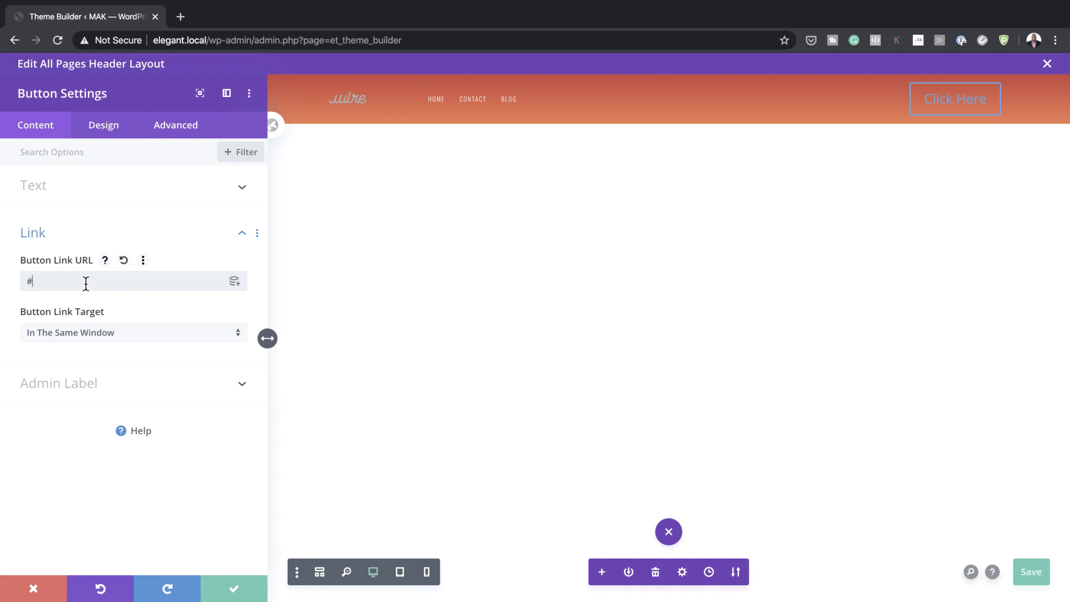
{"action": "left_click", "coordinate": [86, 283]}
Set the button module's alignment to center.
{"action": "left_click", "coordinate": [106, 125]}
{"action": "left_click", "coordinate": [89, 186]}
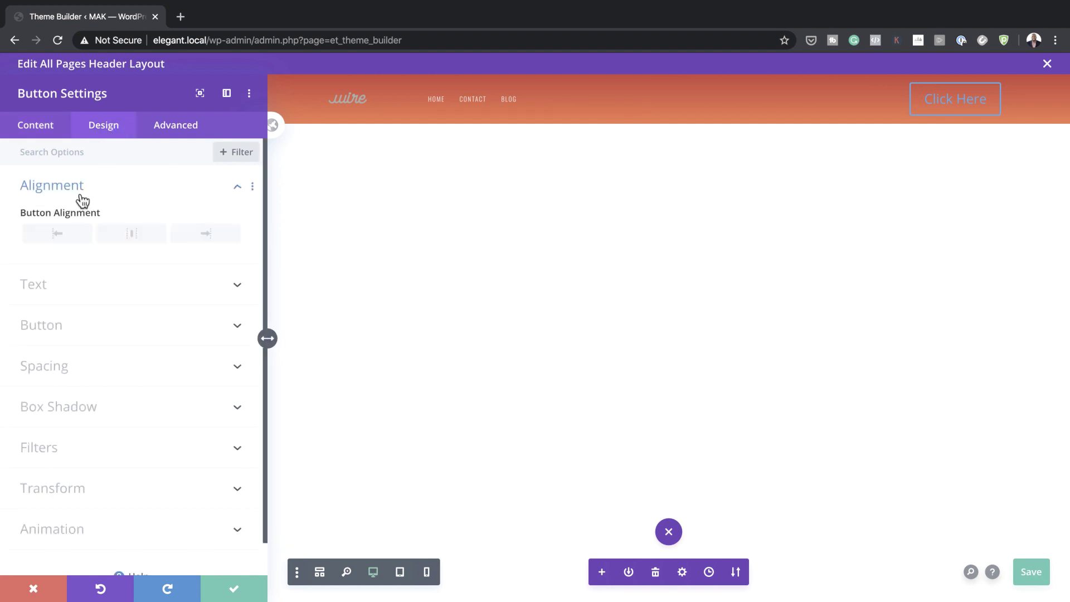
{"action": "left_click", "coordinate": [135, 233]}
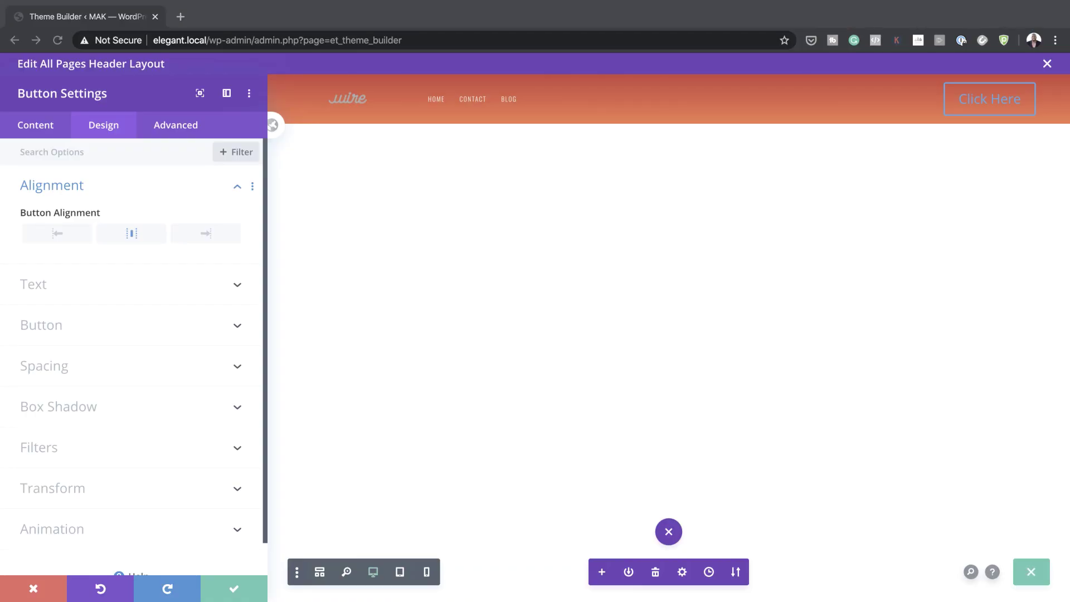
Enable custom styles for the button and set its desktop text size to 0.6vw.
{"action": "left_click", "coordinate": [83, 335]}
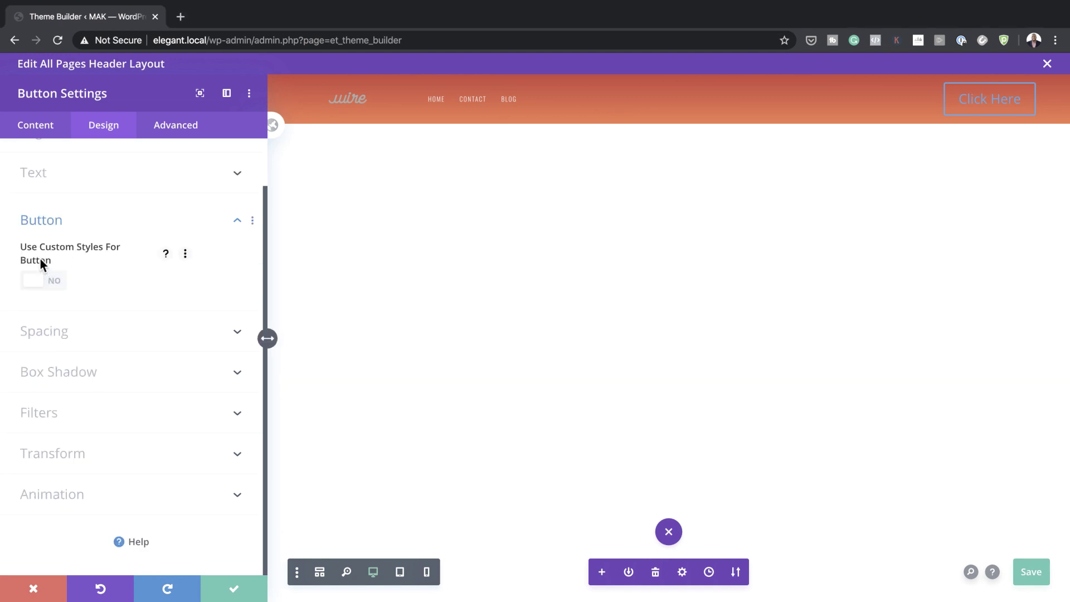
{"action": "left_click", "coordinate": [57, 284]}
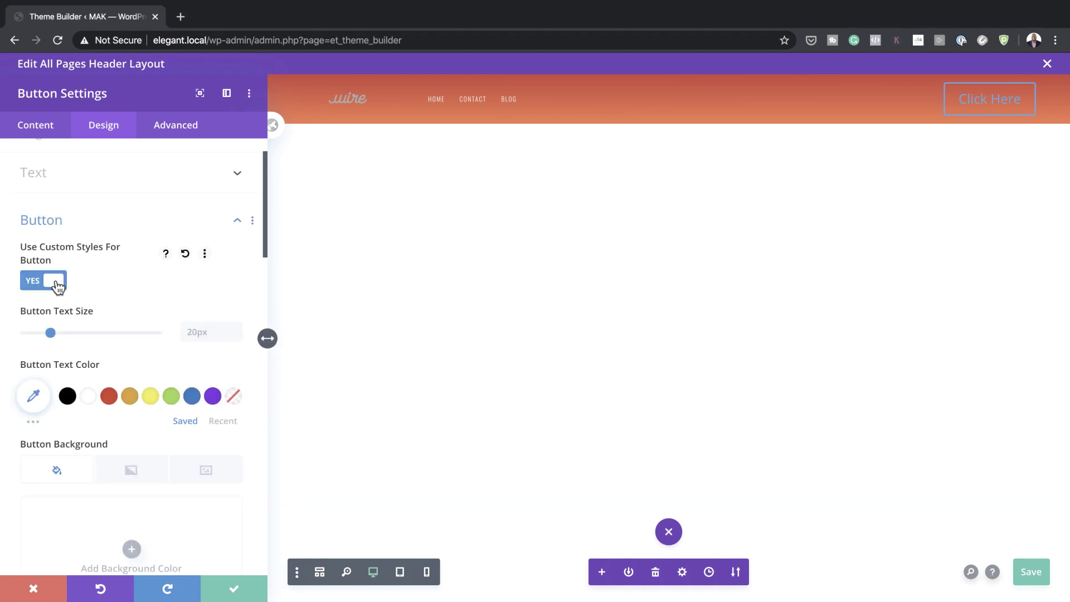
{"action": "left_click", "coordinate": [196, 329]}
{"action": "type", "text": "0.6px"}
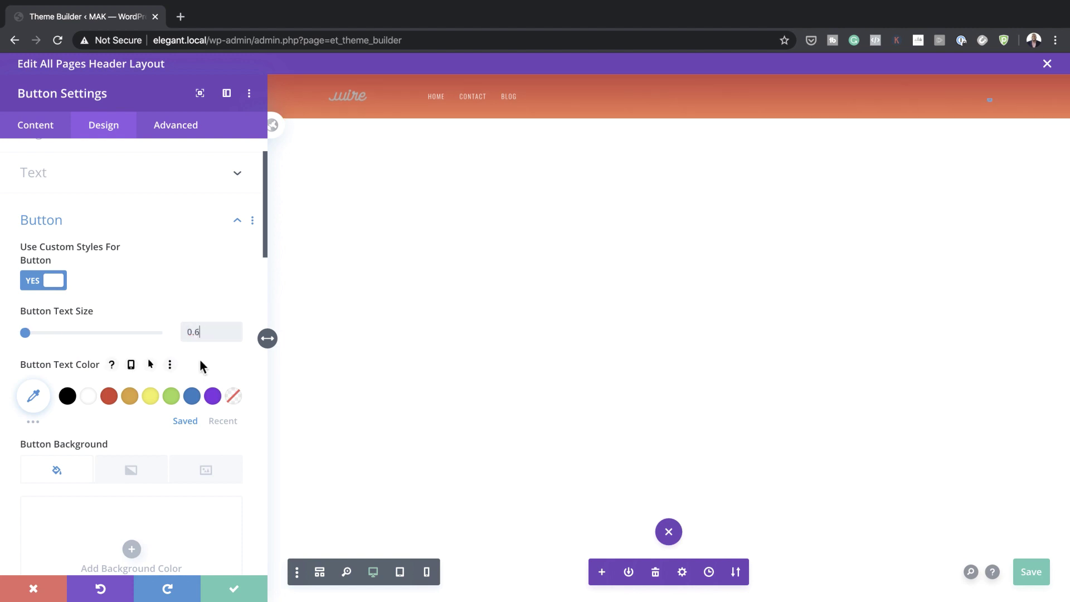
Enable responsive button text sizes, set the tablet size to 1vw, and open the phone size for editing.
{"action": "left_click", "coordinate": [121, 312]}
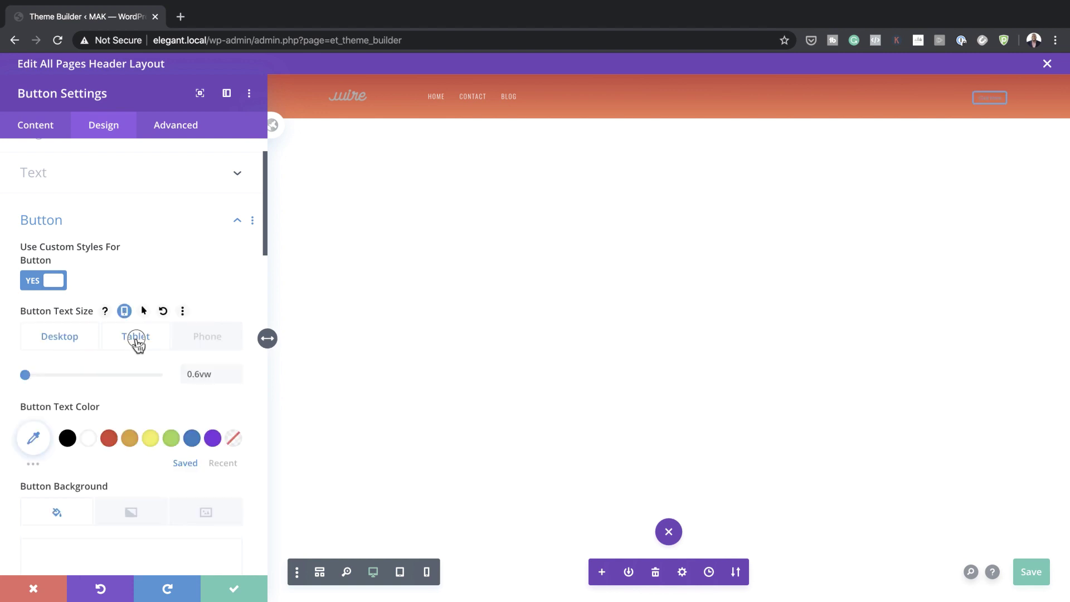
{"action": "left_click", "coordinate": [136, 337]}
{"action": "left_click", "coordinate": [200, 376]}
{"action": "type", "text": "1vw"}
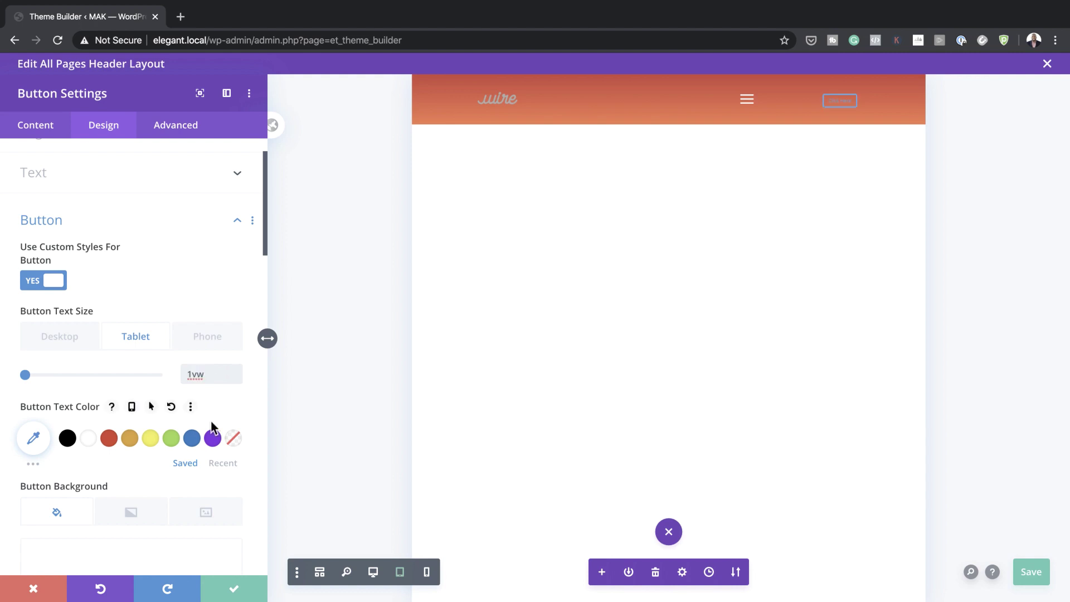
{"action": "left_click", "coordinate": [202, 342]}
{"action": "left_click", "coordinate": [199, 378]}
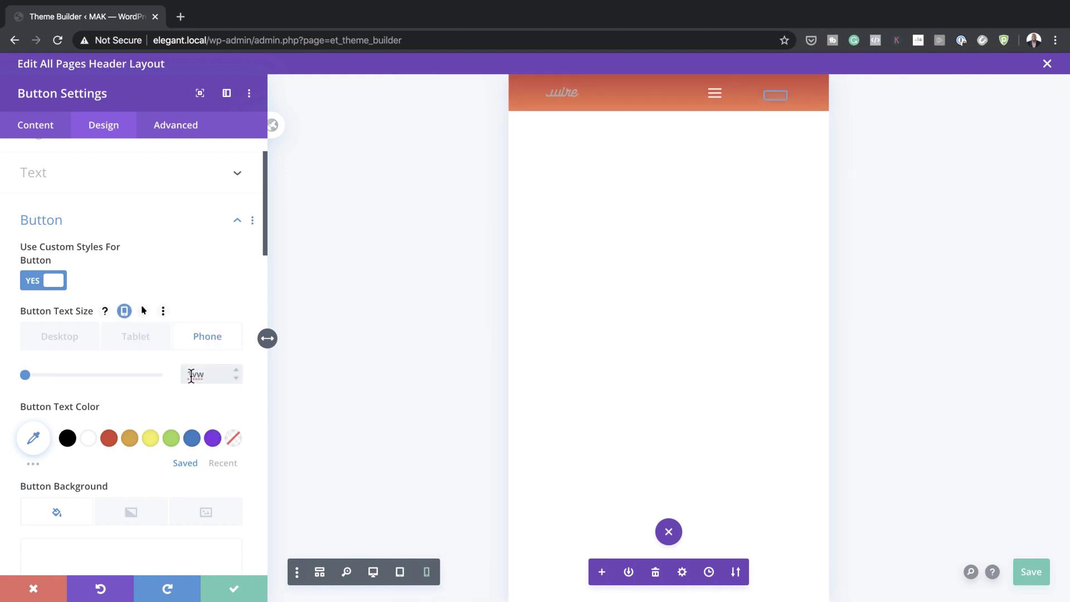
Return to the desktop view and give the button black text on a white background.
{"action": "scroll", "coordinate": [206, 422], "scroll_direction": "down", "scroll_amount": 1}
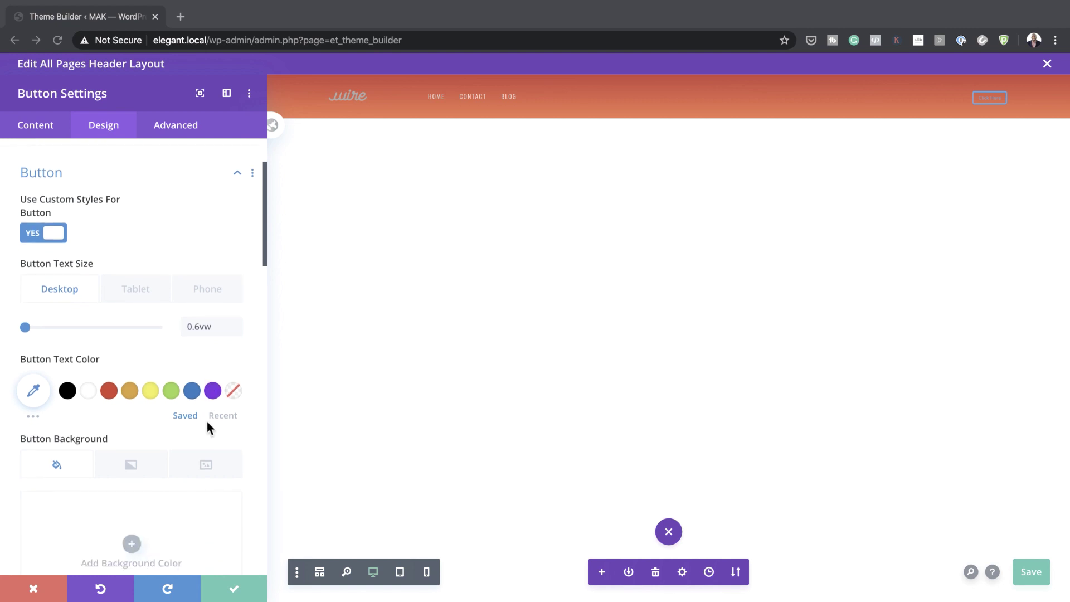
{"action": "left_click", "coordinate": [67, 391]}
{"action": "scroll", "coordinate": [163, 460], "scroll_direction": "down", "scroll_amount": 1}
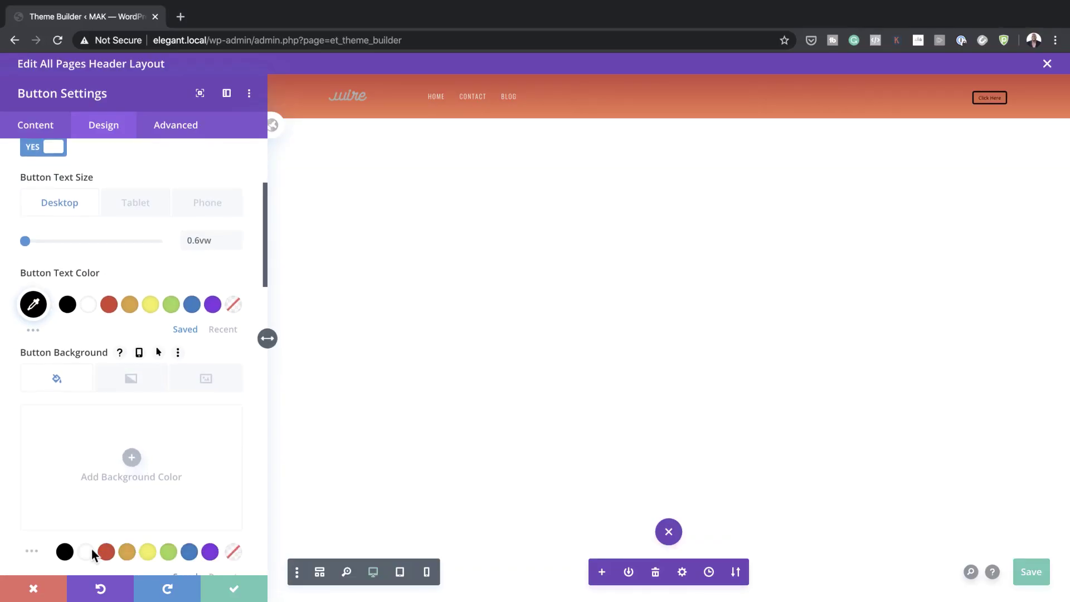
{"action": "left_click", "coordinate": [86, 552]}
Set the button border width to 0px and its border radius to 100px.
{"action": "scroll", "coordinate": [118, 502], "scroll_direction": "down", "scroll_amount": 3}
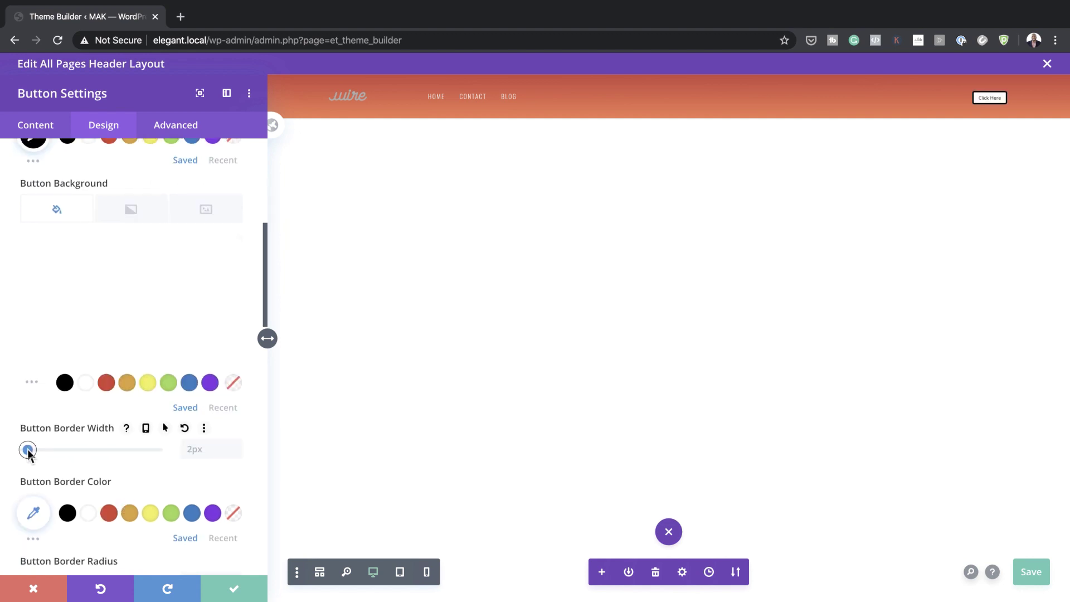
{"action": "left_click_drag", "start_coordinate": [28, 450], "coordinate": [17, 455]}
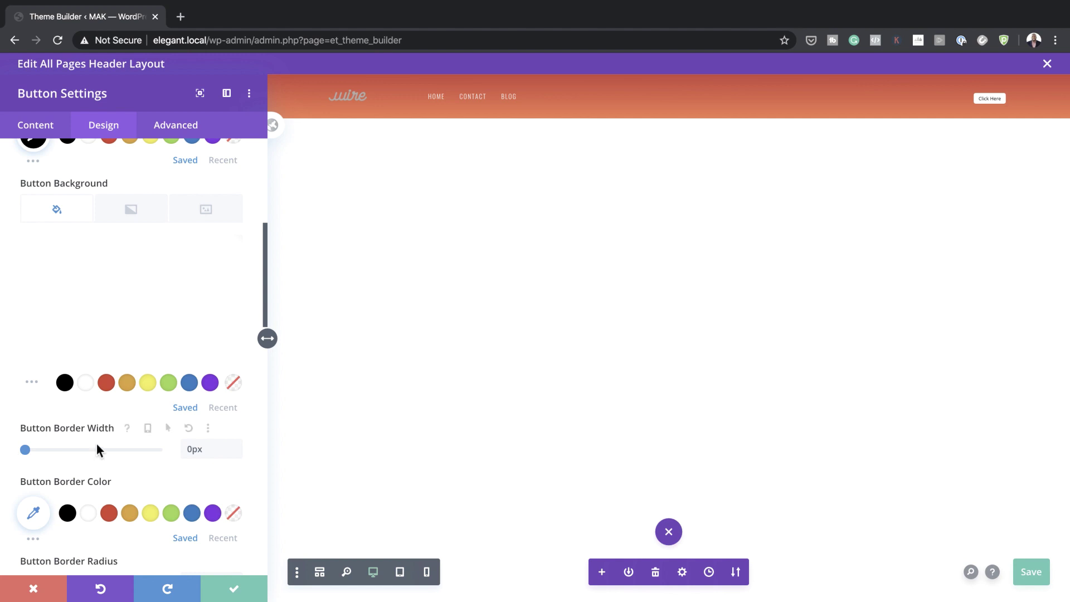
{"action": "scroll", "coordinate": [135, 446], "scroll_direction": "down", "scroll_amount": 1}
{"action": "scroll", "coordinate": [135, 445], "scroll_direction": "down", "scroll_amount": 3}
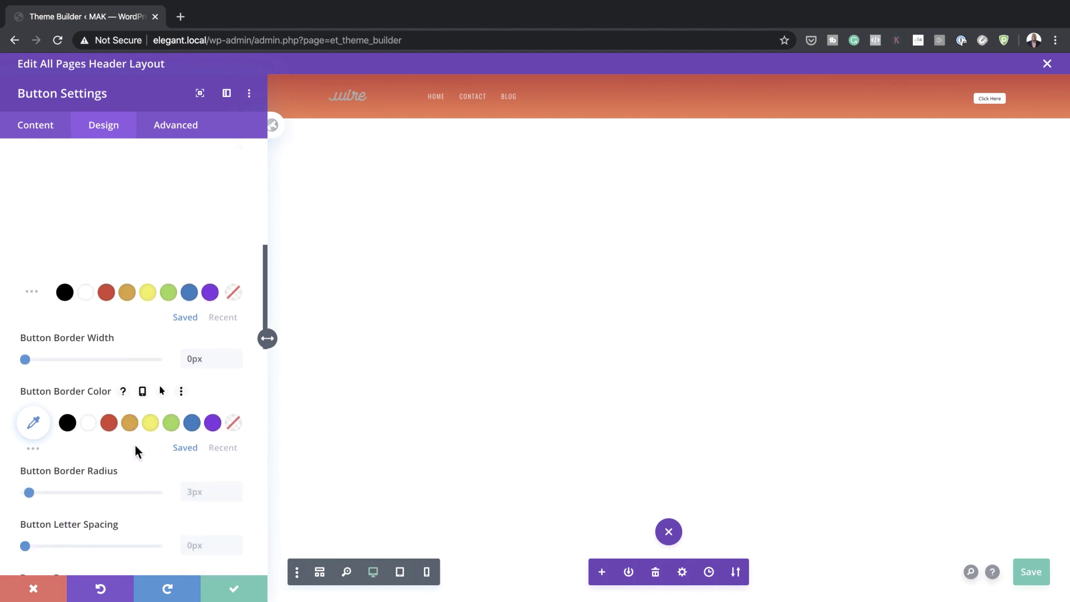
{"action": "left_click", "coordinate": [205, 492]}
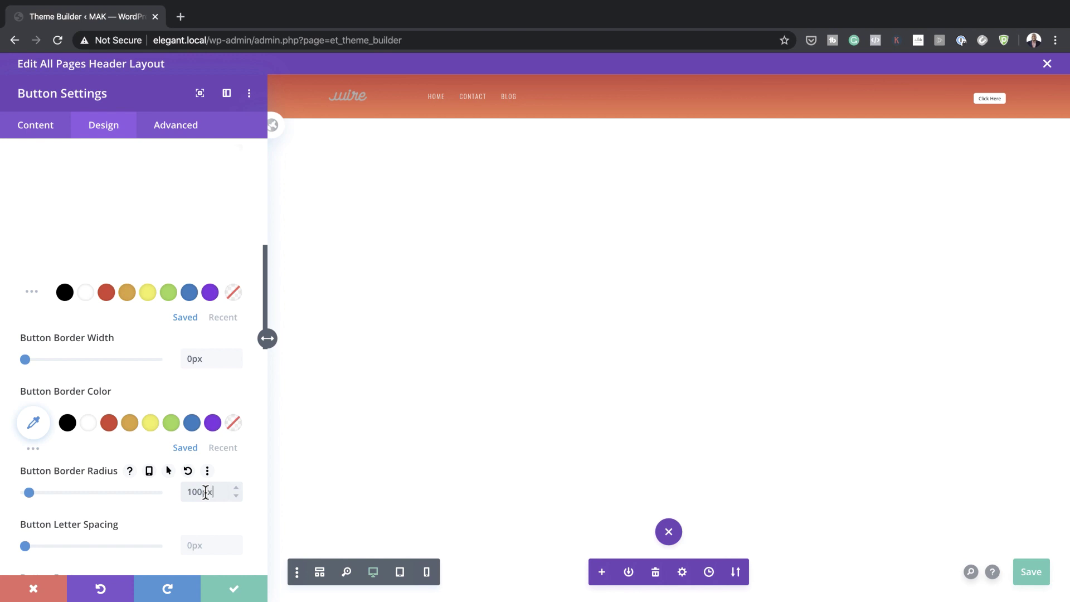
{"action": "type", "text": "100px"}
Set the button letter spacing to 2px.
{"action": "scroll", "coordinate": [214, 448], "scroll_direction": "down", "scroll_amount": 3}
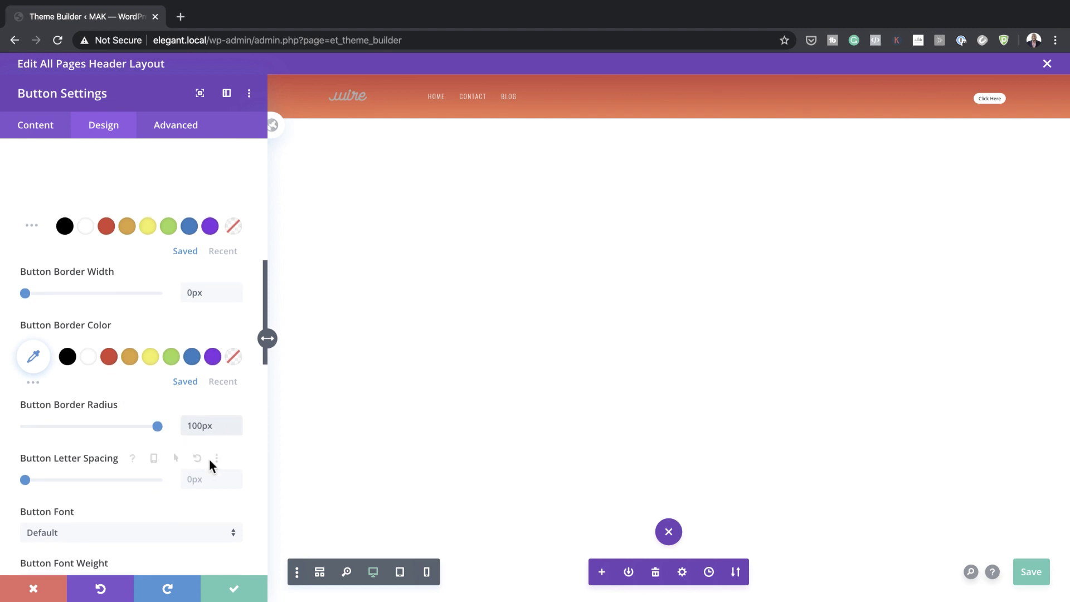
{"action": "left_click", "coordinate": [236, 475]}
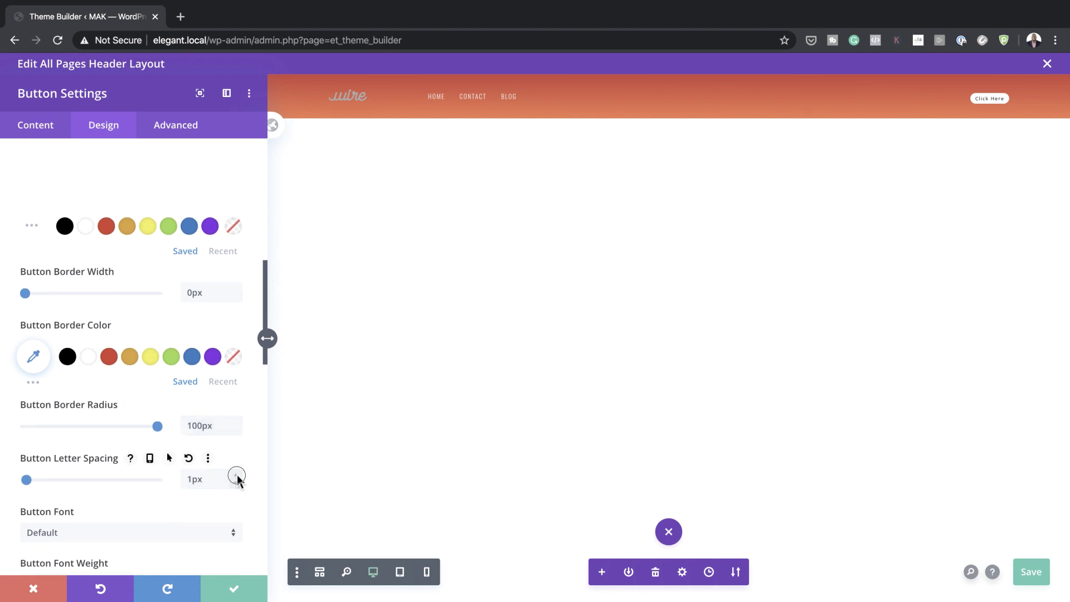
{"action": "left_click", "coordinate": [236, 474]}
Set the button font weight to Bold and its font style to uppercase.
{"action": "scroll", "coordinate": [145, 455], "scroll_direction": "down", "scroll_amount": 4}
{"action": "left_click", "coordinate": [119, 505]}
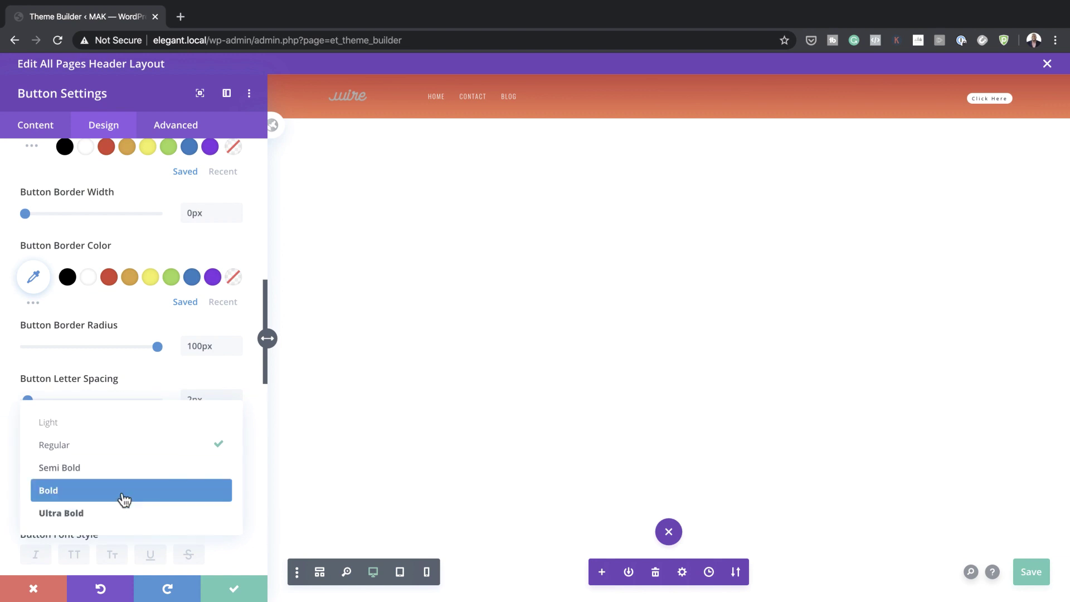
{"action": "left_click", "coordinate": [122, 497]}
{"action": "scroll", "coordinate": [126, 504], "scroll_direction": "down", "scroll_amount": 3}
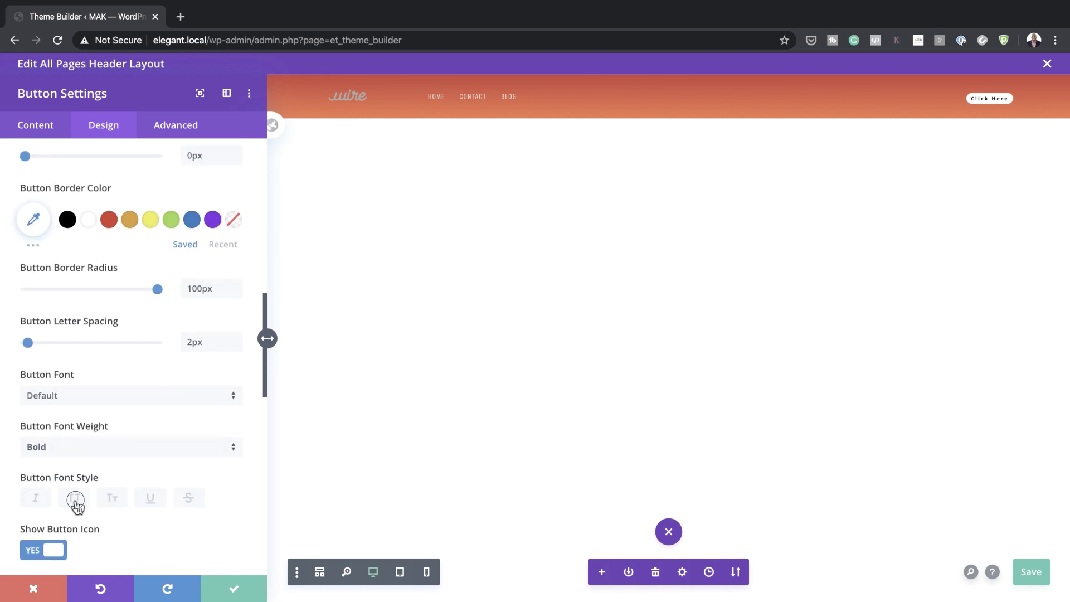
{"action": "left_click", "coordinate": [75, 501]}
Set the button's top padding to 0.8vw and link it so the bottom padding matches.
{"action": "scroll", "coordinate": [132, 403], "scroll_direction": "down", "scroll_amount": 15}
{"action": "scroll", "coordinate": [133, 403], "scroll_direction": "down", "scroll_amount": 5}
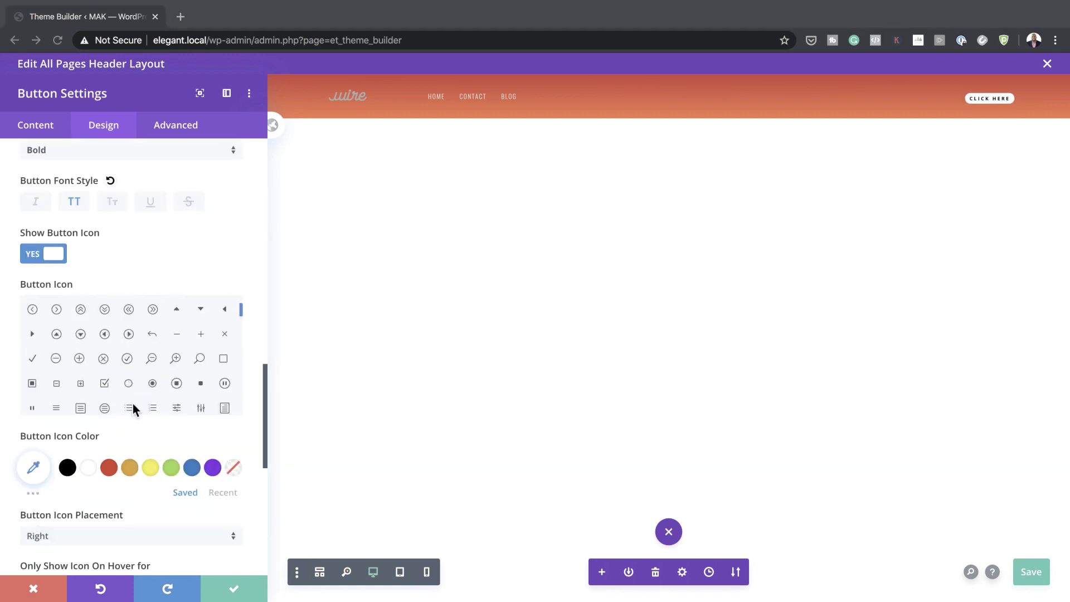
{"action": "scroll", "coordinate": [160, 531], "scroll_direction": "down", "scroll_amount": 18}
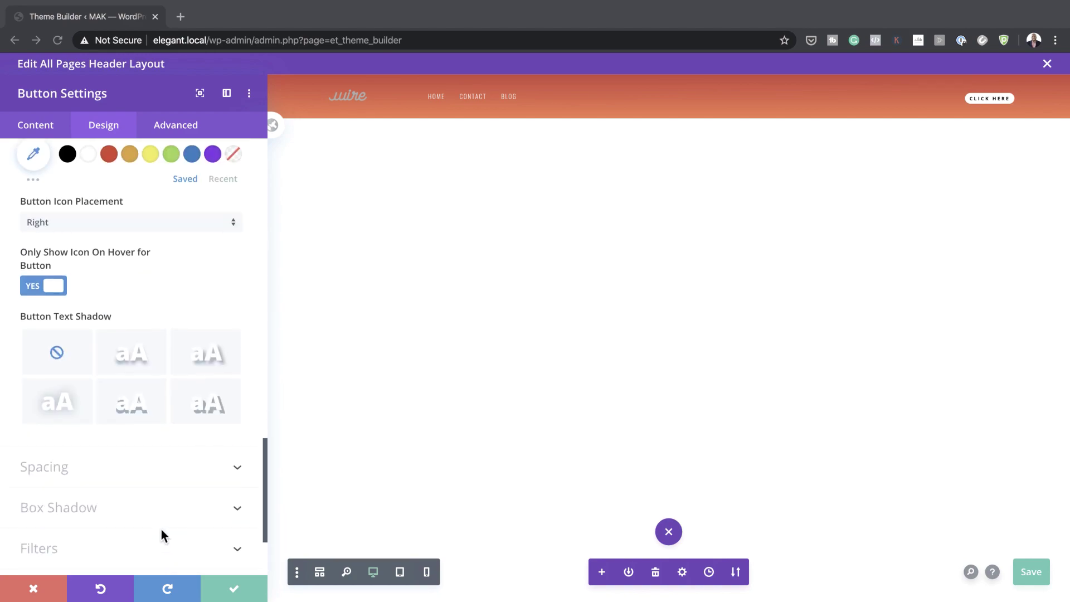
{"action": "left_click", "coordinate": [66, 417]}
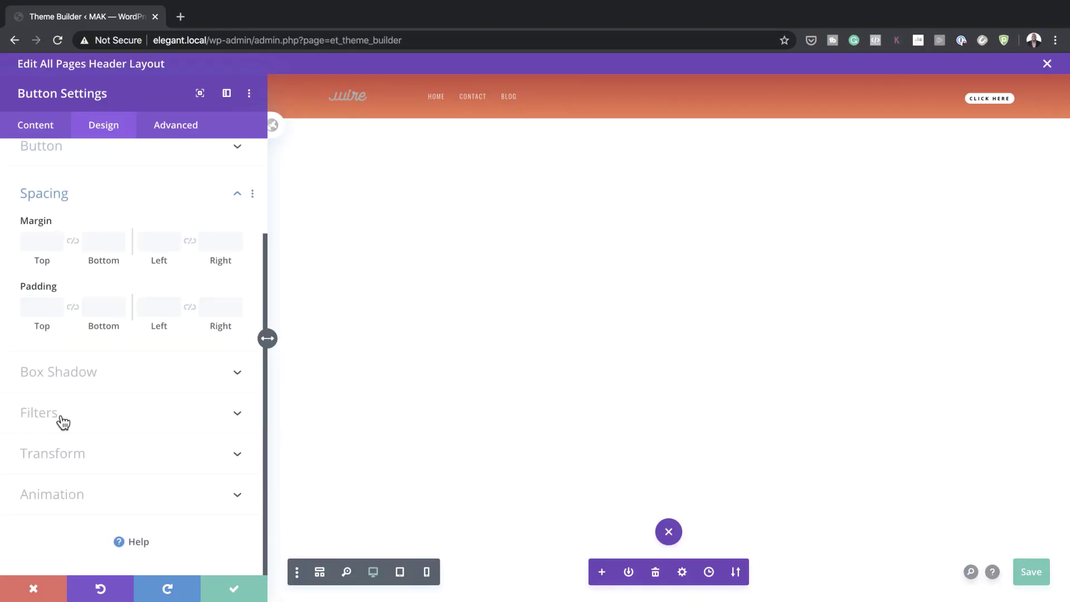
{"action": "left_click", "coordinate": [40, 309]}
{"action": "type", "text": "0.8vw"}
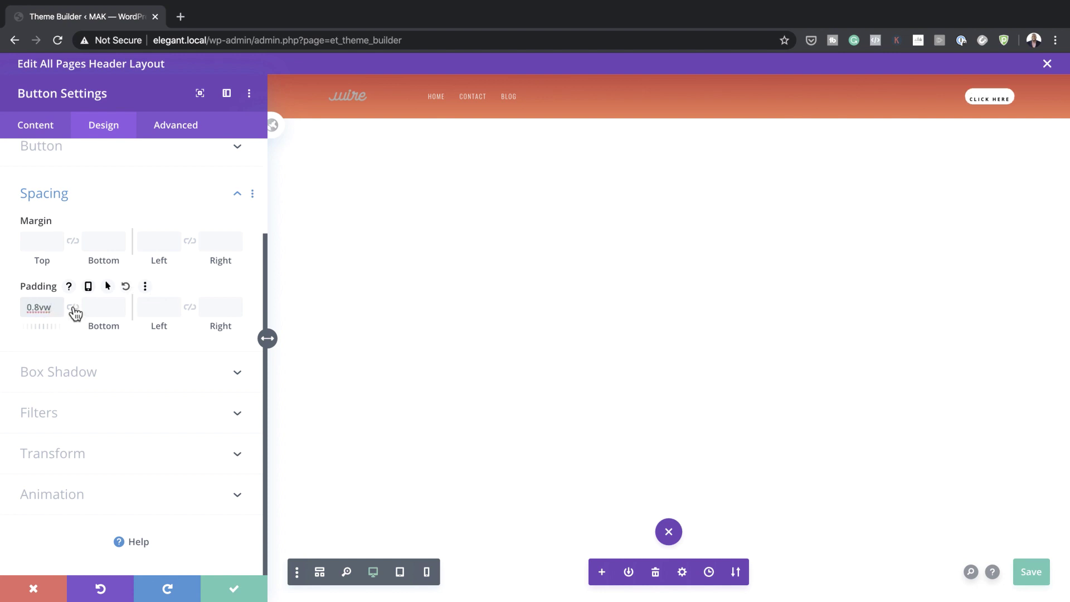
{"action": "left_click", "coordinate": [73, 307]}
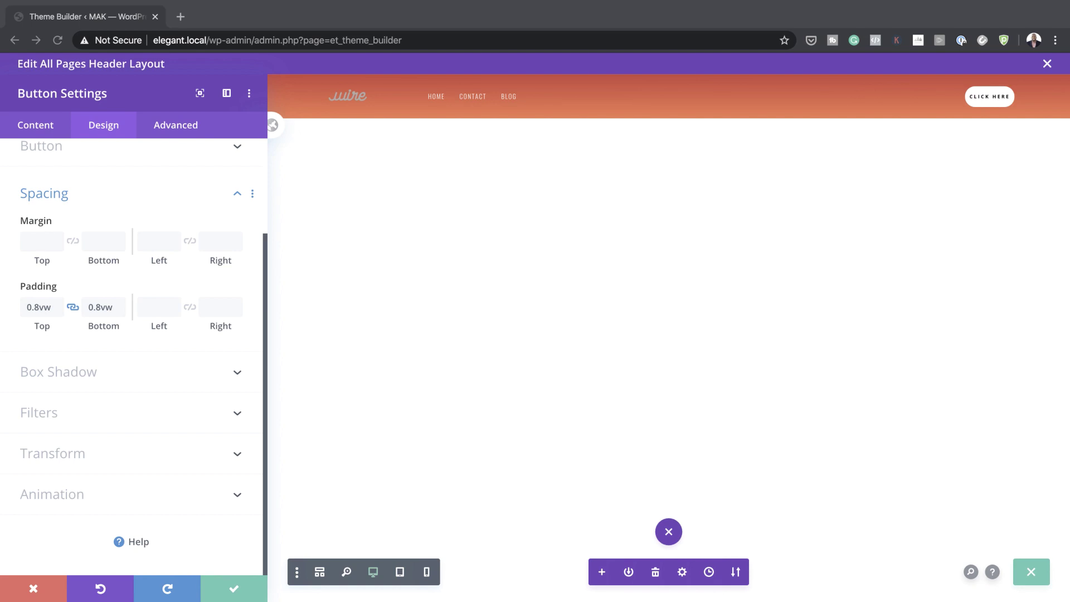
Set the button's left padding to 1.5vw and link it so the right padding matches.
{"action": "left_click", "coordinate": [148, 309]}
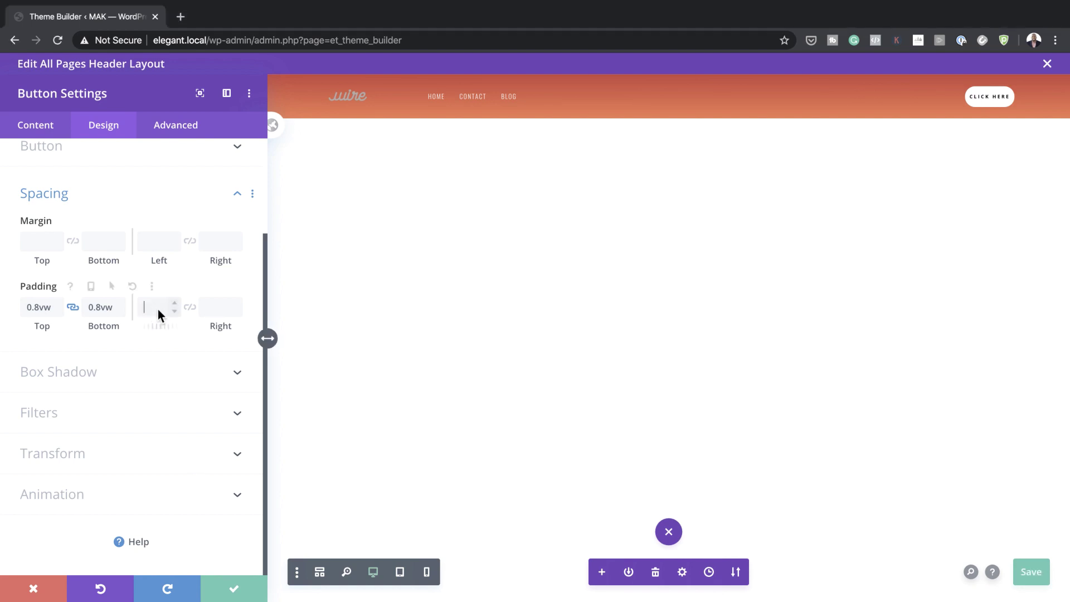
{"action": "type", "text": "1.5vw"}
{"action": "left_click", "coordinate": [190, 307]}
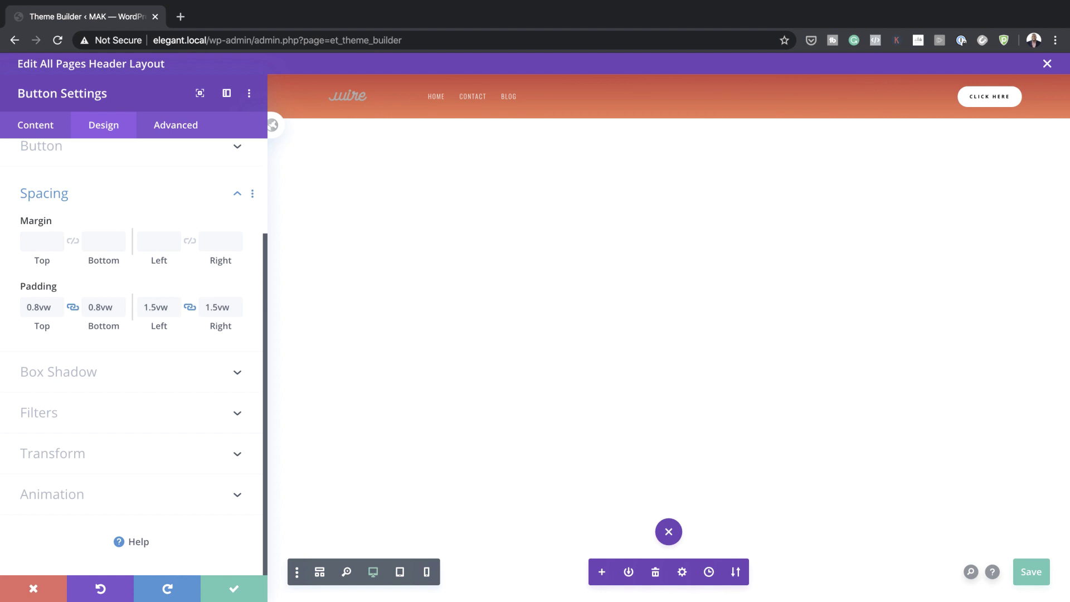
Save the button module and the header layout, and return to the Theme Builder template overview.
{"action": "left_click", "coordinate": [237, 588]}
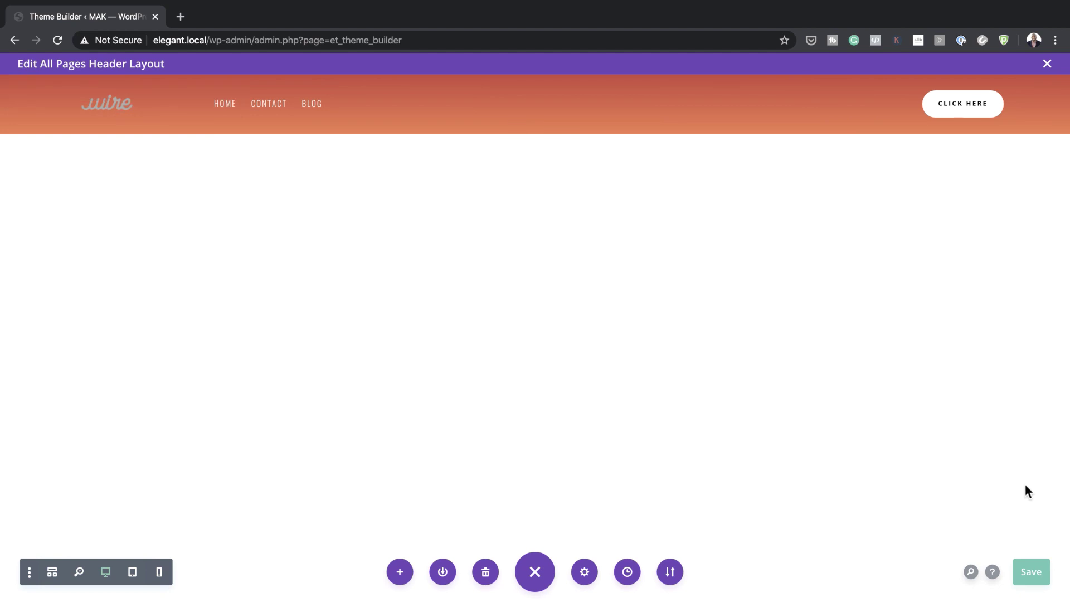
{"action": "left_click", "coordinate": [1038, 573]}
{"action": "left_click", "coordinate": [1048, 64]}
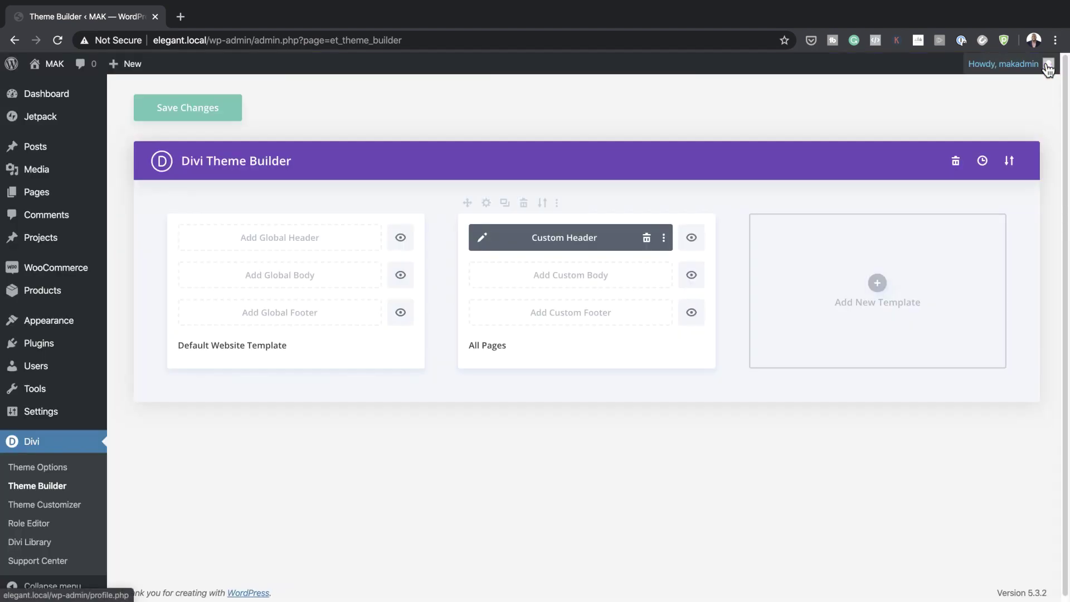
Add a custom body to the All Pages template, built from scratch, and dismiss the row insertion dialog.
{"action": "left_click", "coordinate": [586, 282]}
{"action": "left_click", "coordinate": [585, 283]}
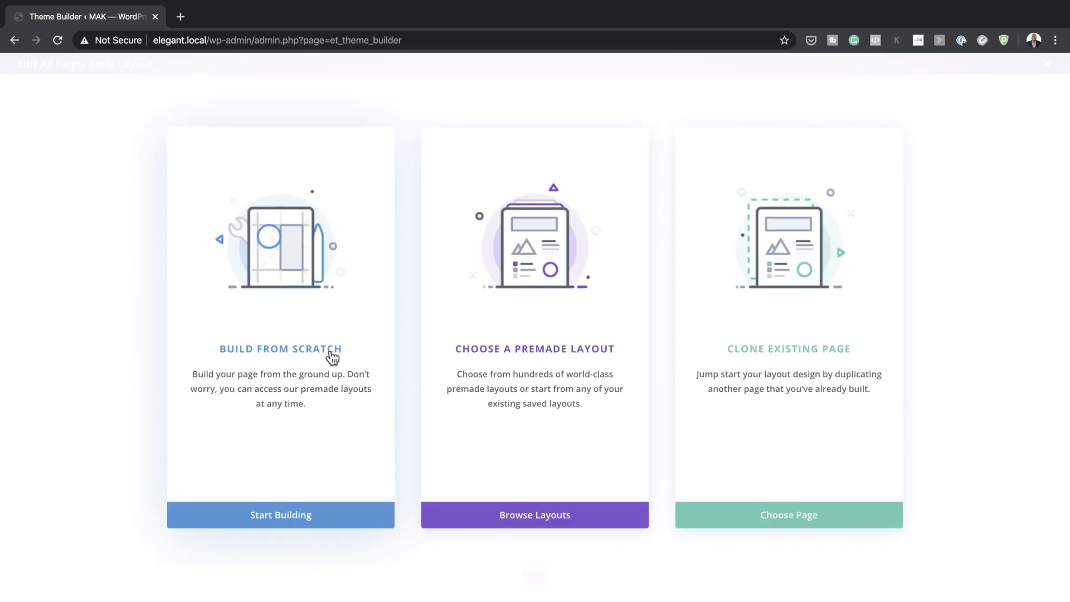
{"action": "left_click", "coordinate": [331, 354]}
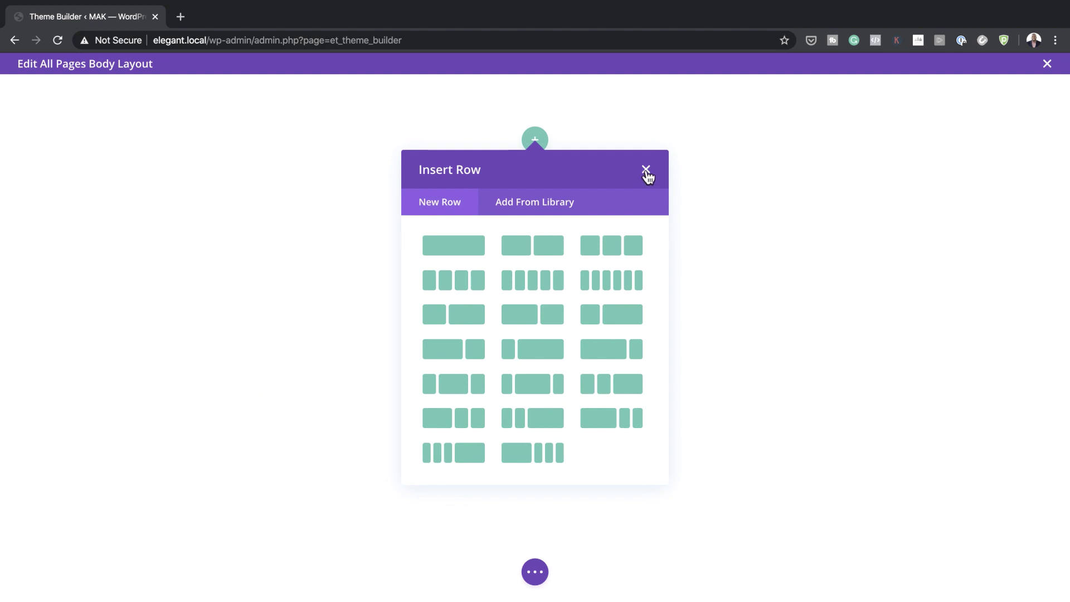
{"action": "left_click", "coordinate": [646, 171]}
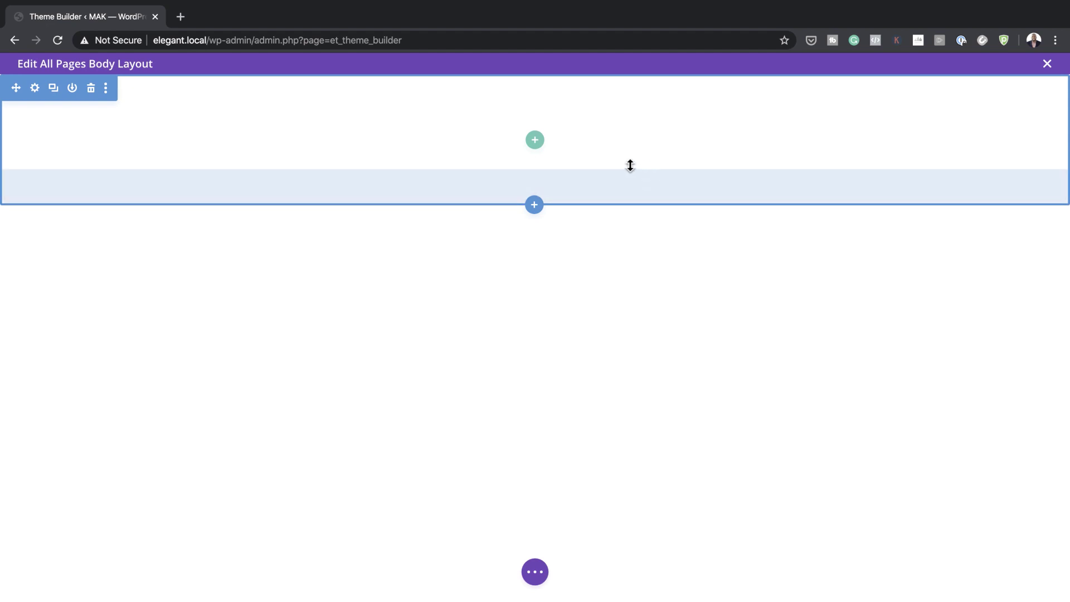
Give the body section a top divider in the style of two crossing triangles, coloured orange #ec6a3c.
{"action": "left_click", "coordinate": [35, 88]}
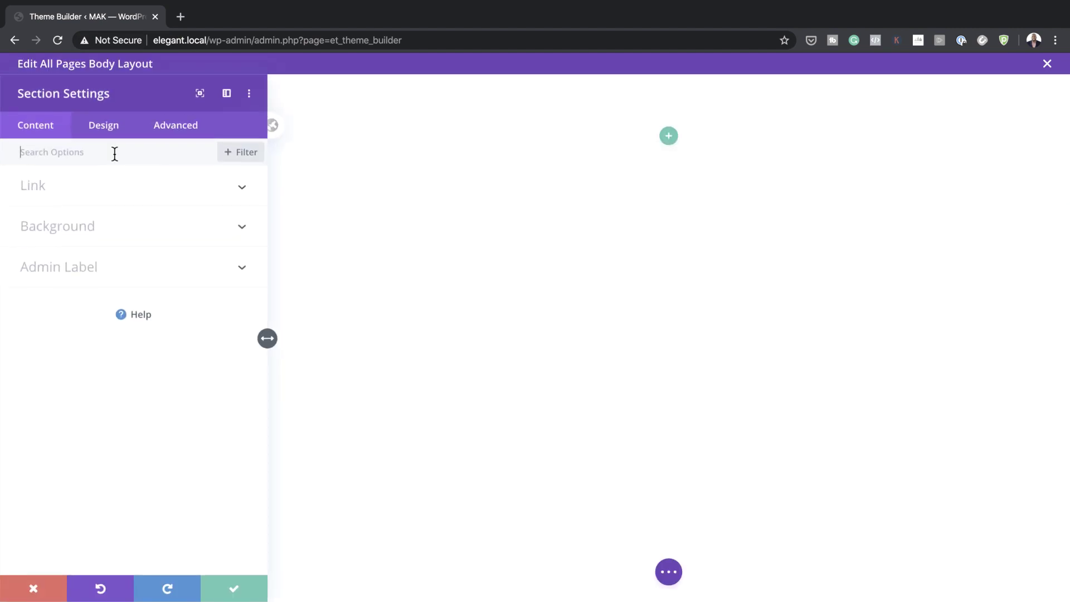
{"action": "left_click", "coordinate": [104, 125]}
{"action": "left_click", "coordinate": [62, 225]}
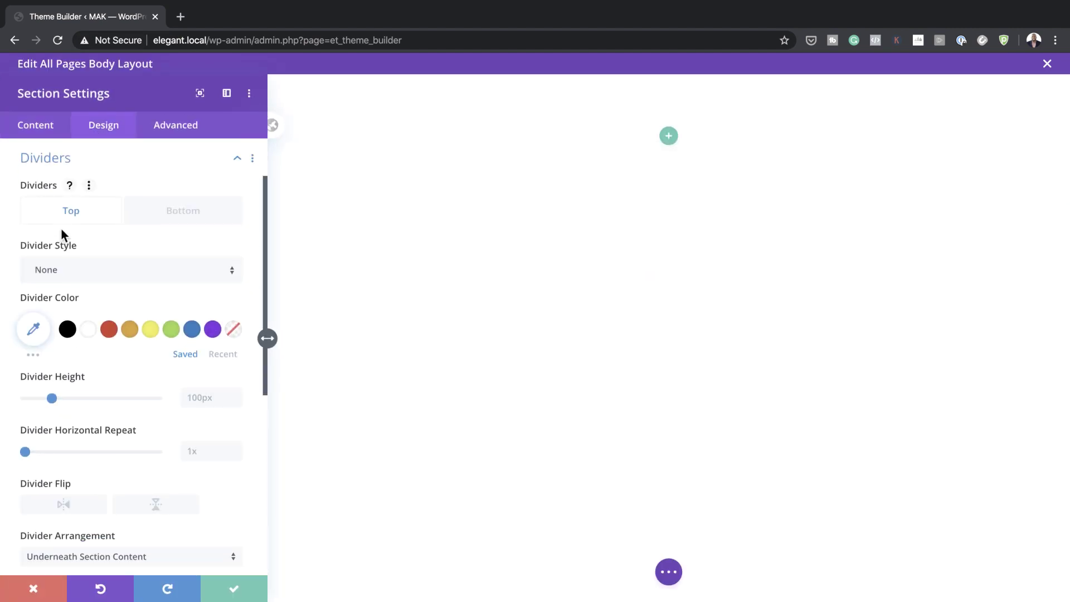
{"action": "left_click", "coordinate": [109, 272]}
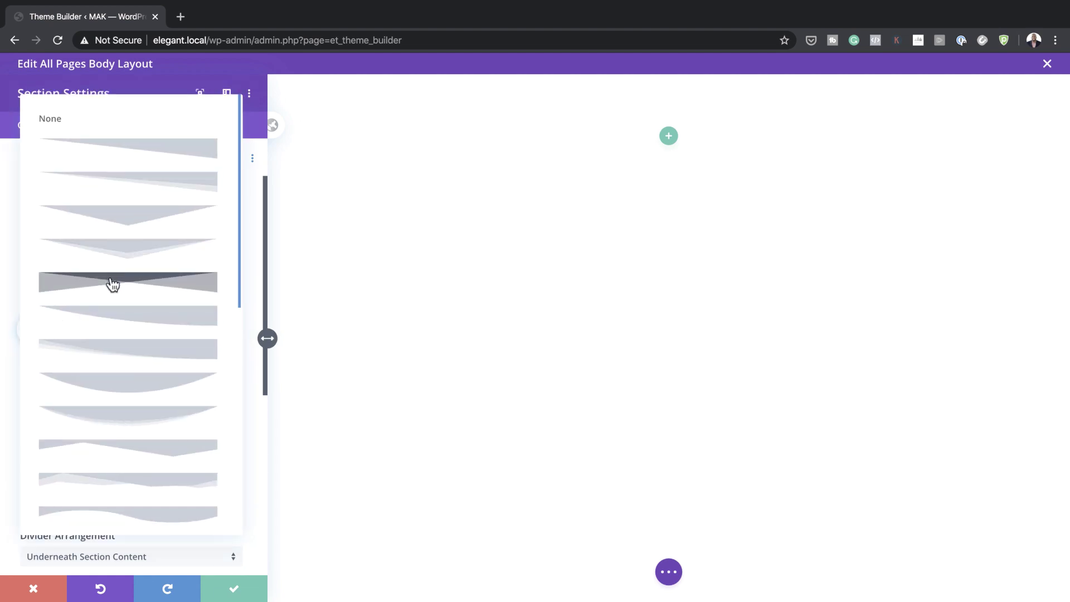
{"action": "left_click", "coordinate": [127, 288]}
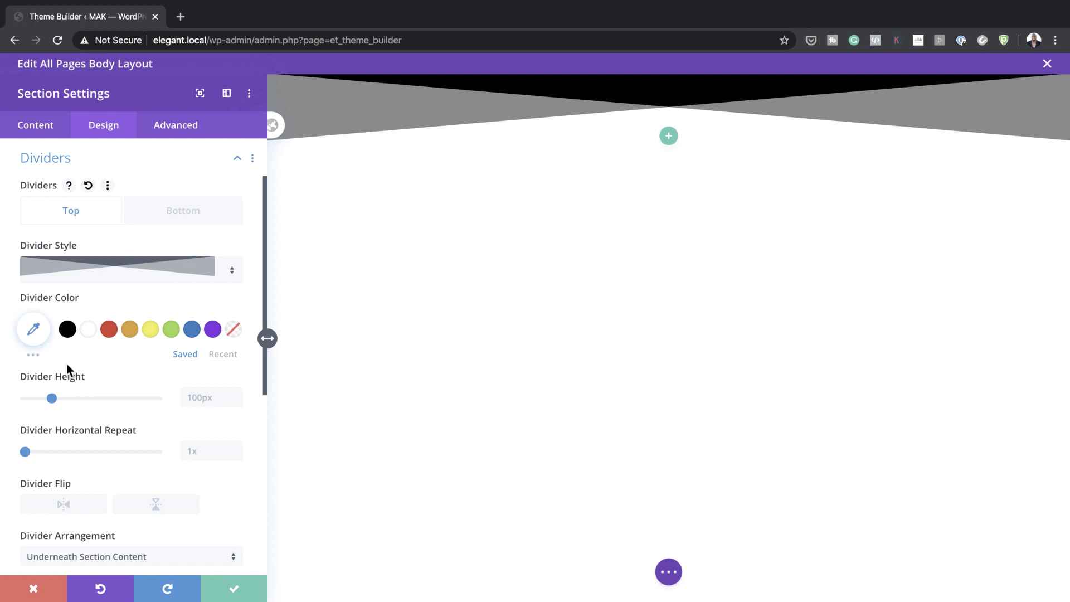
{"action": "left_click", "coordinate": [35, 330]}
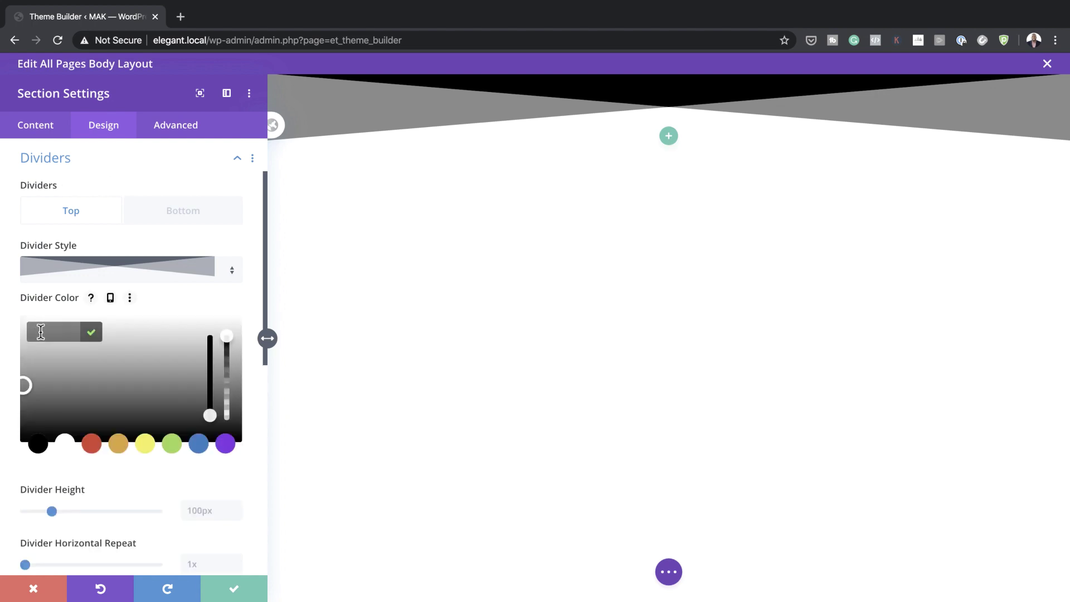
{"action": "type", "text": "#ec6a3c"}
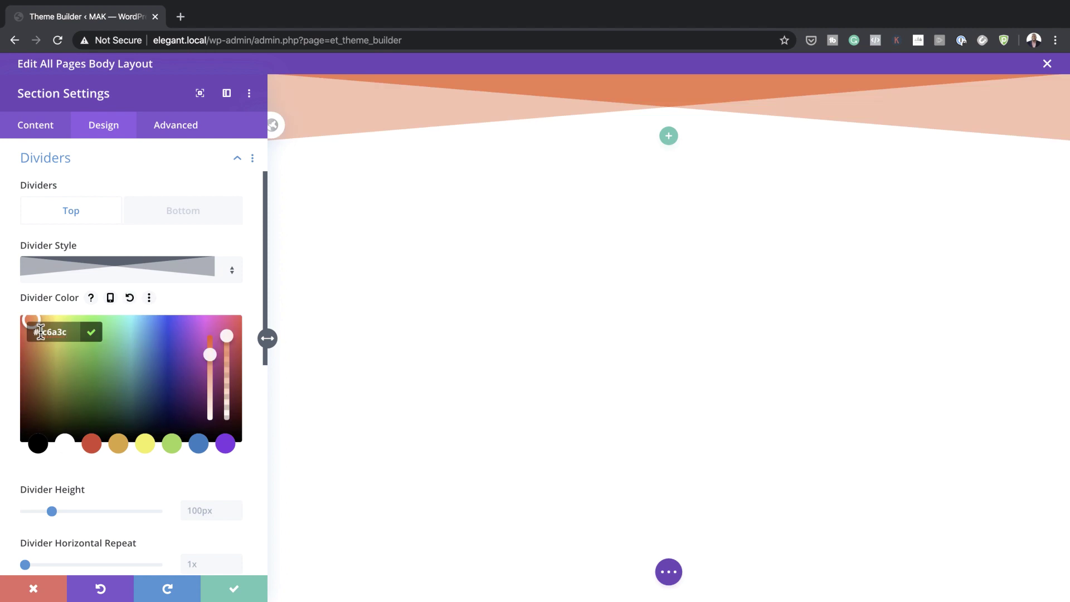
Set the section's top divider height to 6vw and its horizontal repeat to 15x.
{"action": "scroll", "coordinate": [221, 495], "scroll_direction": "down", "scroll_amount": 3}
{"action": "left_click", "coordinate": [662, 455]}
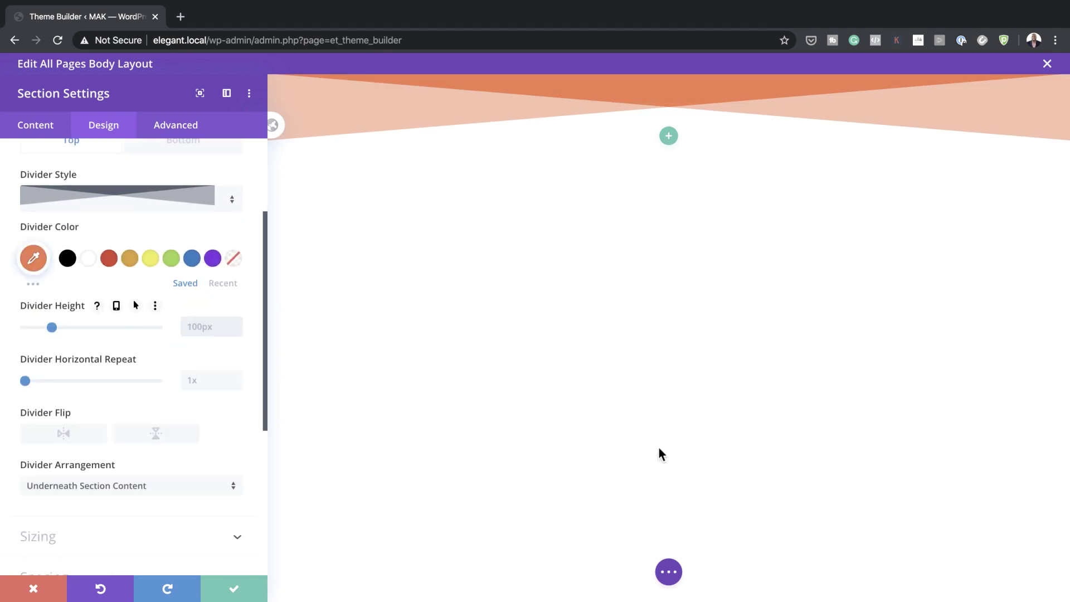
{"action": "key", "text": "Tab"}
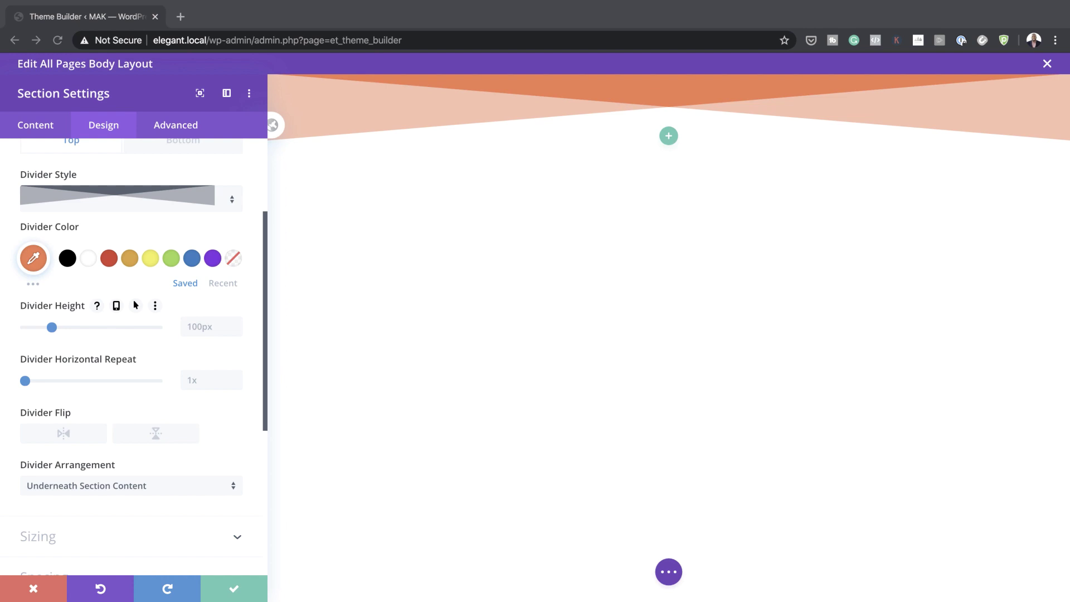
{"action": "type", "text": "6vw"}
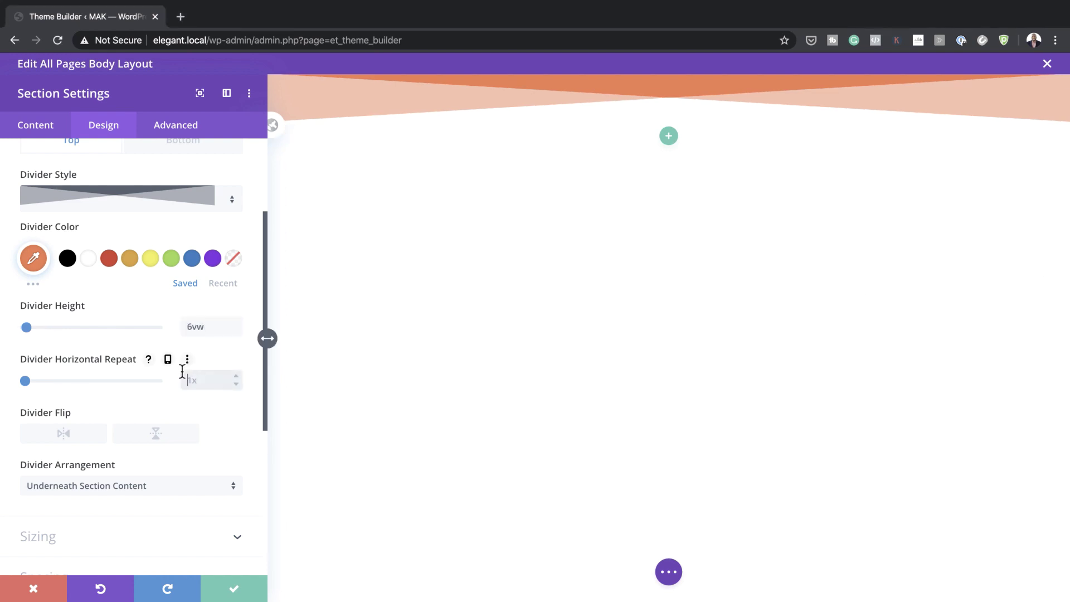
{"action": "left_click", "coordinate": [183, 372]}
{"action": "type", "text": "15x"}
Flip the top divider vertically and arrange it On Top Of Section Content.
{"action": "left_click", "coordinate": [165, 438]}
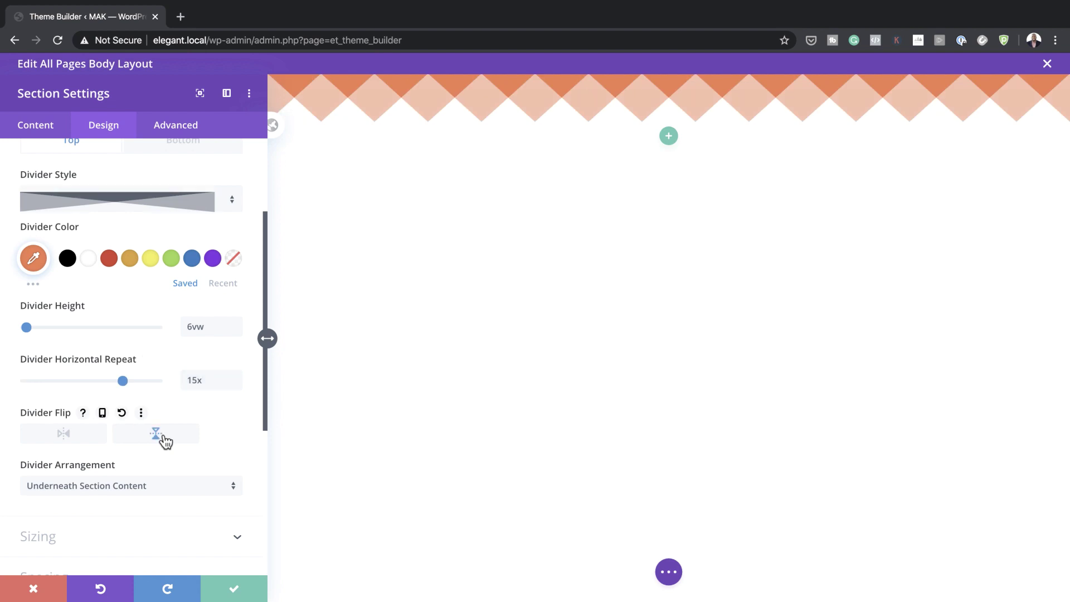
{"action": "left_click", "coordinate": [108, 492]}
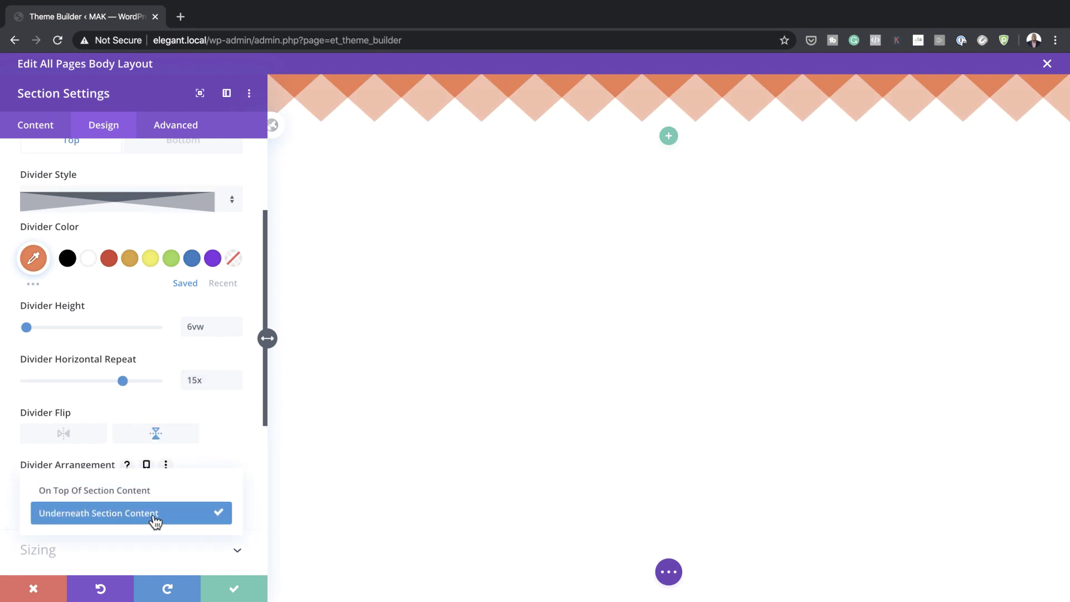
{"action": "left_click", "coordinate": [159, 491]}
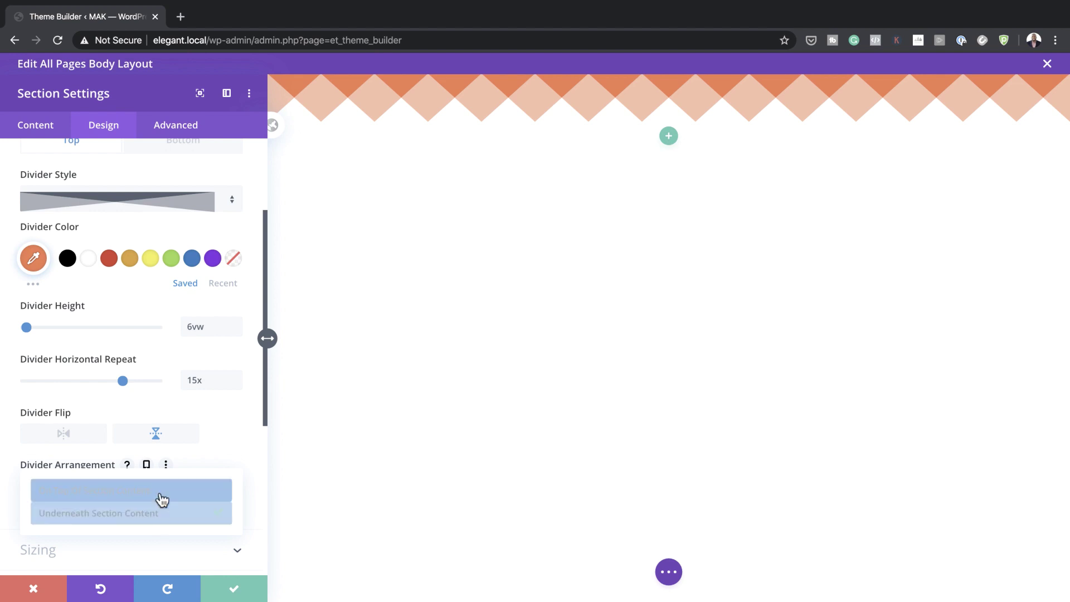
Set the section's top padding to 0px with the bottom padding linked to match, and save the section settings.
{"action": "scroll", "coordinate": [196, 399], "scroll_direction": "down", "scroll_amount": 5}
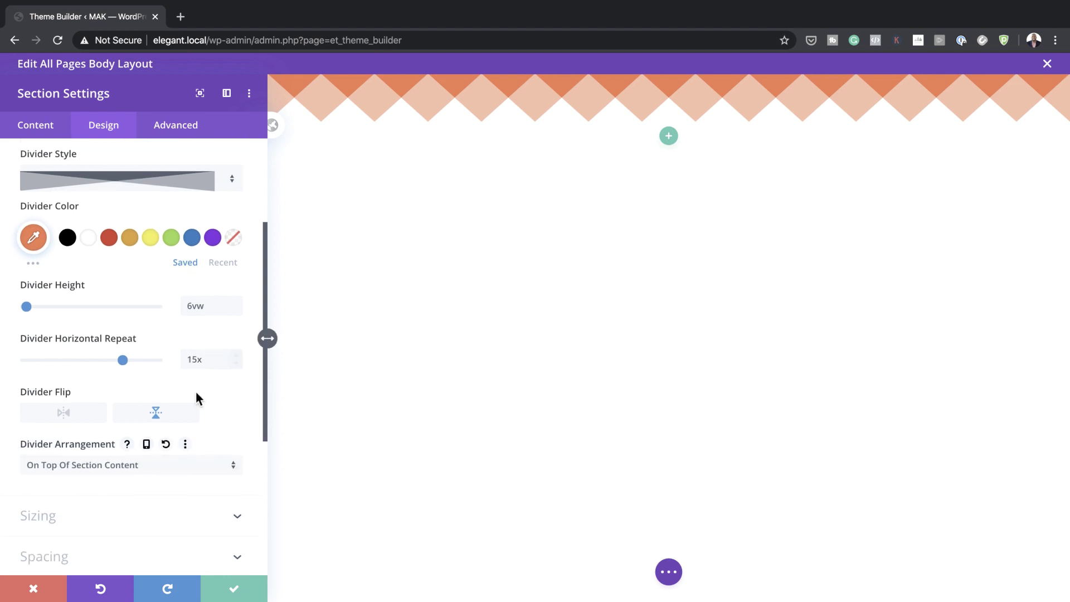
{"action": "left_click", "coordinate": [57, 363]}
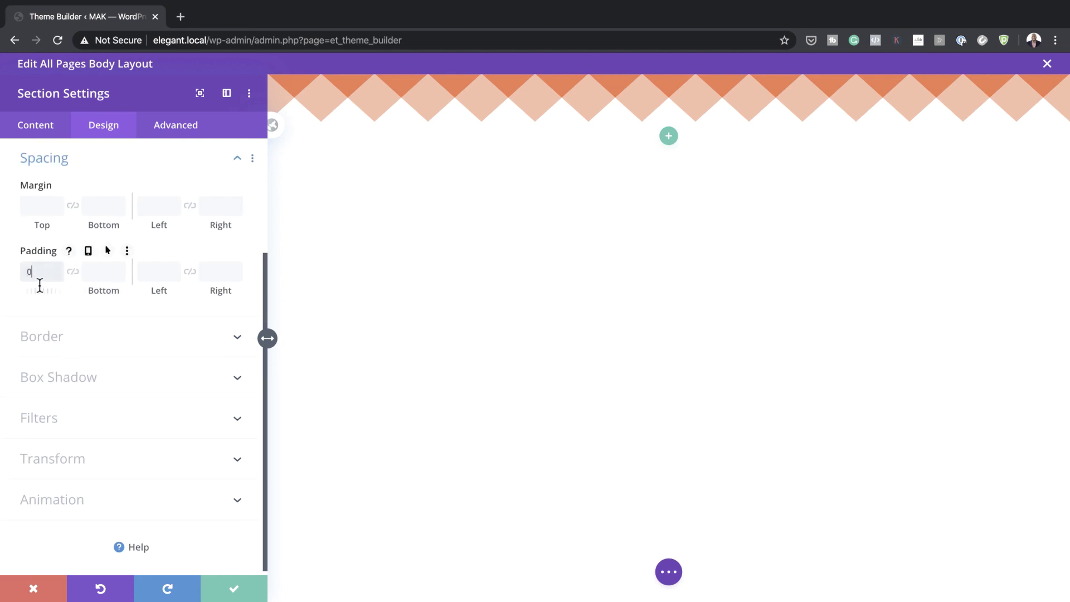
{"action": "left_click", "coordinate": [40, 285]}
{"action": "type", "text": "0"}
{"action": "left_click", "coordinate": [73, 279]}
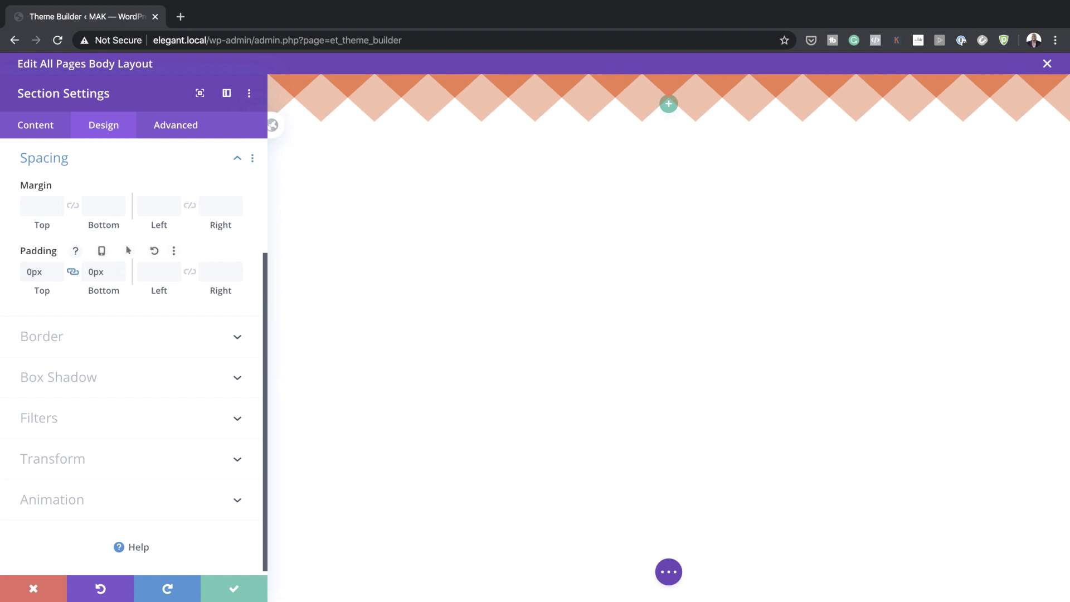
{"action": "left_click", "coordinate": [234, 588]}
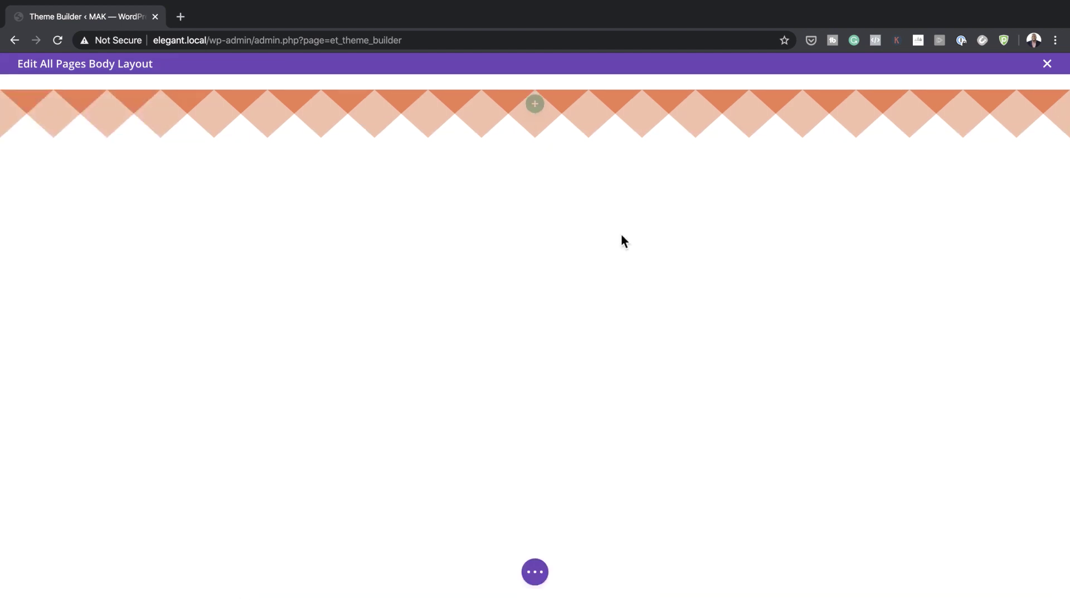
Insert a single-column row into the body section and dismiss the module insertion dialog.
{"action": "left_click", "coordinate": [535, 110]}
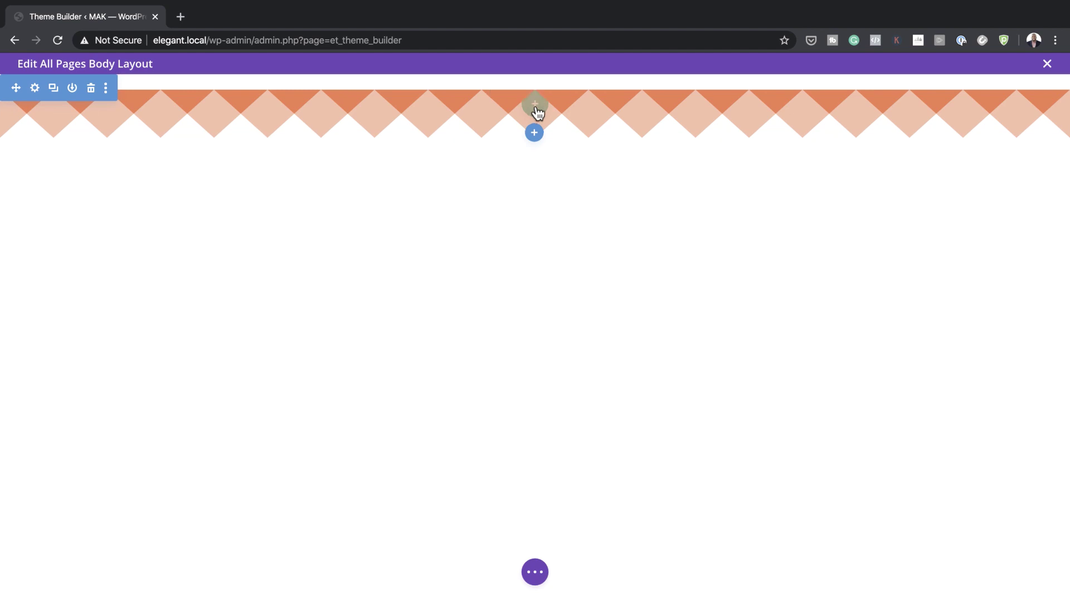
{"action": "left_click", "coordinate": [476, 215]}
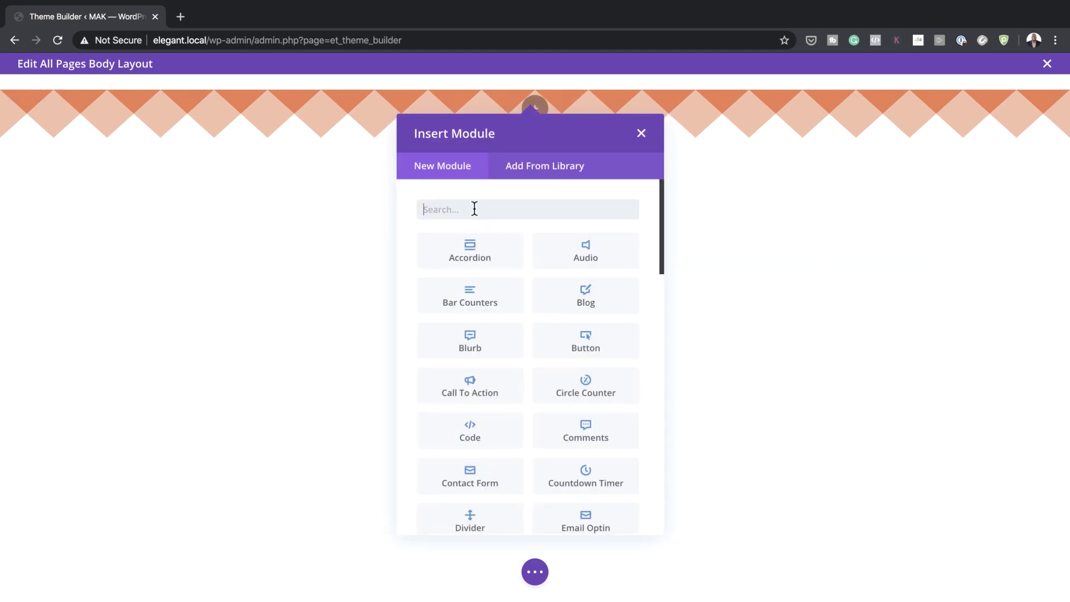
{"action": "left_click", "coordinate": [641, 135]}
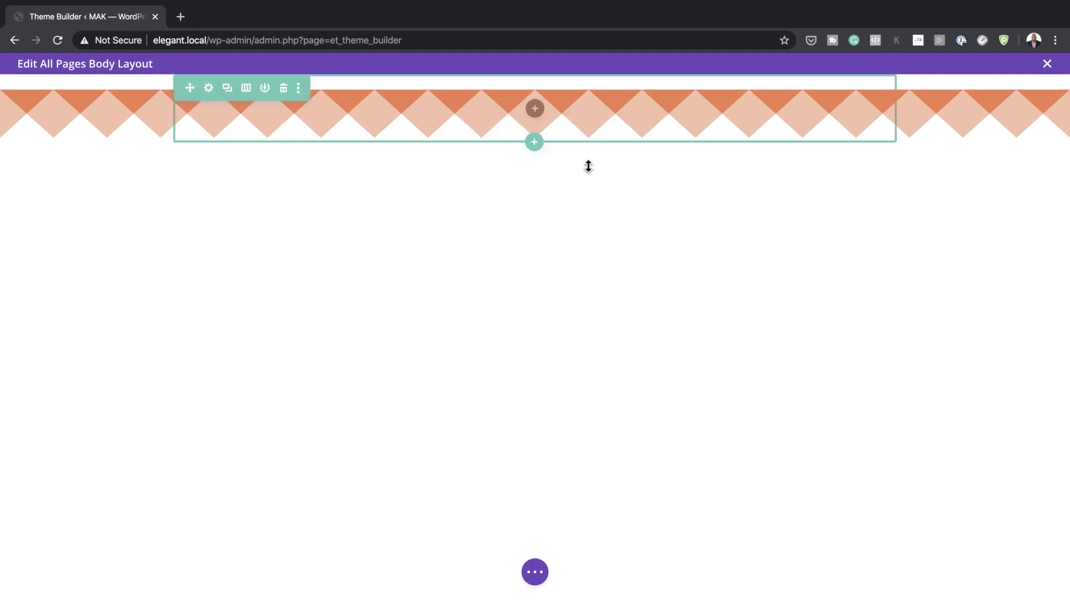
Enable a custom gutter width of 1 and equalized column heights for the new row.
{"action": "left_click", "coordinate": [210, 88]}
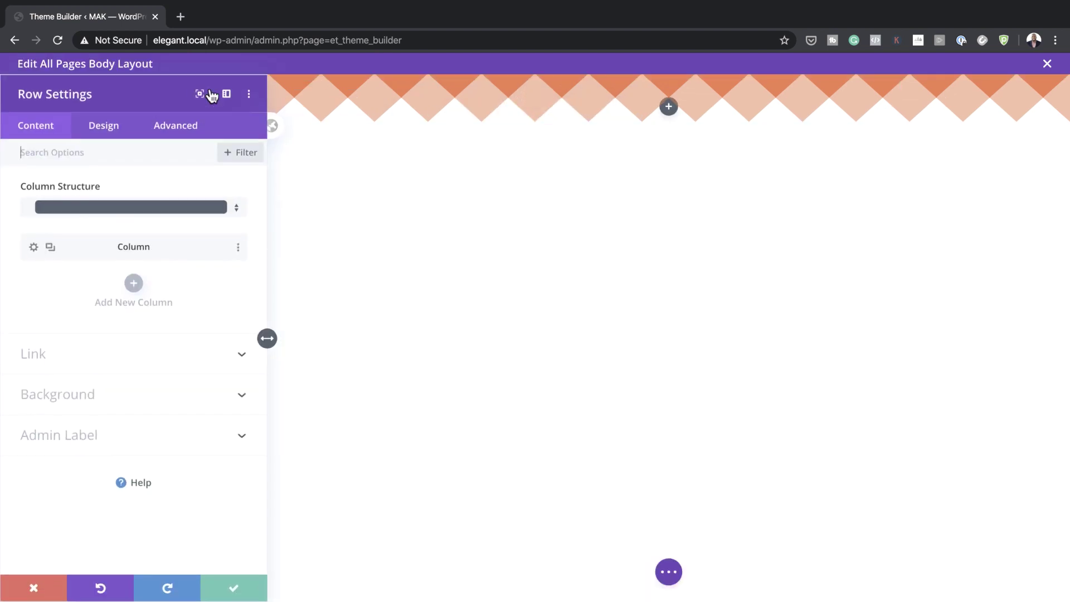
{"action": "left_click", "coordinate": [103, 125]}
{"action": "left_click", "coordinate": [54, 177]}
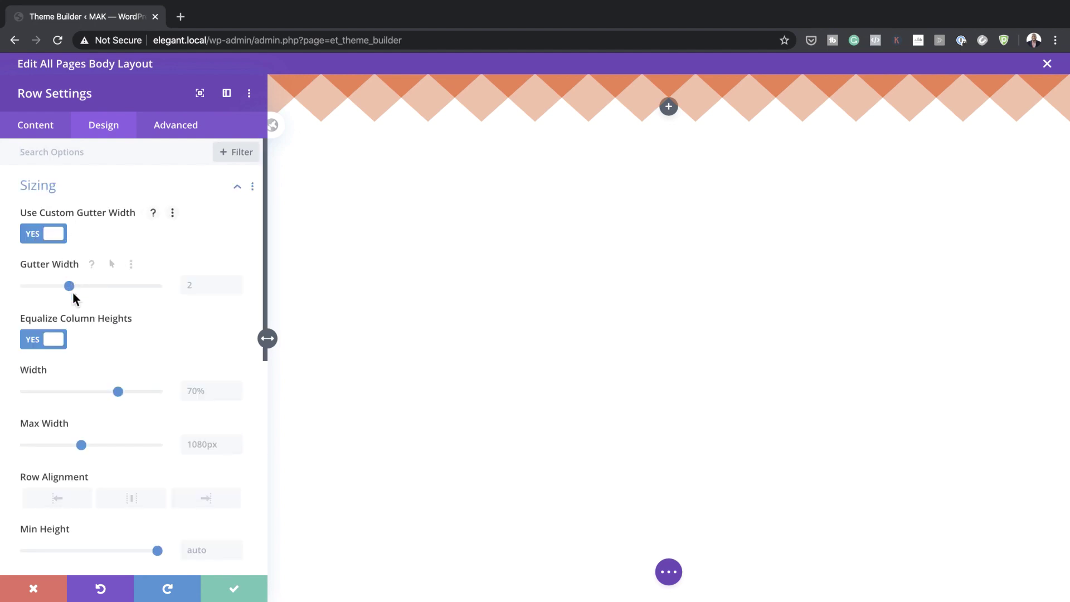
{"action": "left_click_drag", "start_coordinate": [69, 286], "coordinate": [33, 290]}
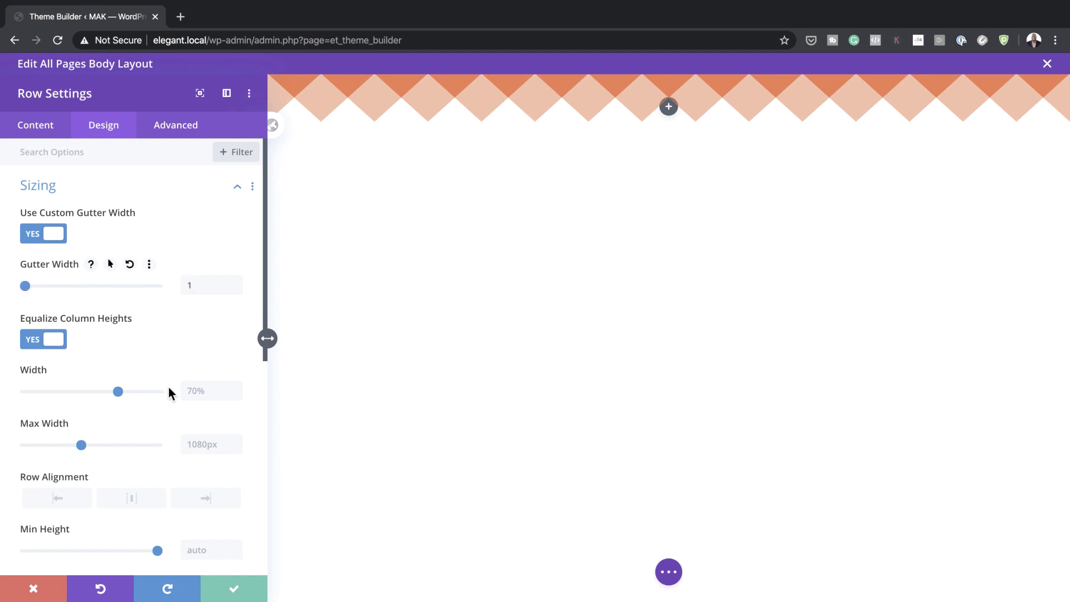
Set both the width and the max width of the row to 100%.
{"action": "left_click_drag", "start_coordinate": [118, 391], "coordinate": [174, 401]}
{"action": "double_click", "coordinate": [213, 395]}
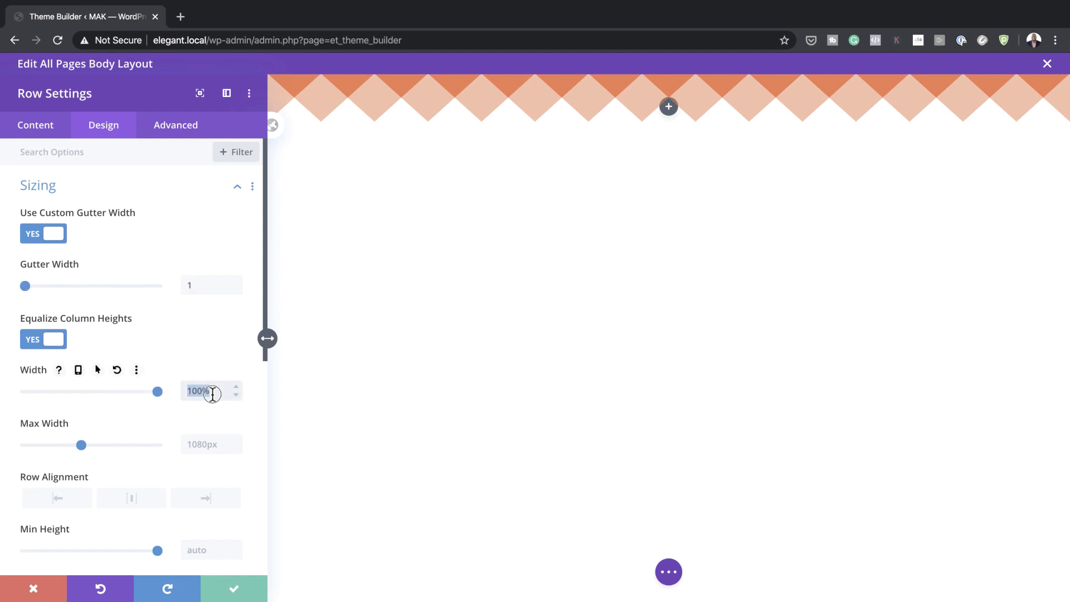
{"action": "left_click", "coordinate": [202, 446]}
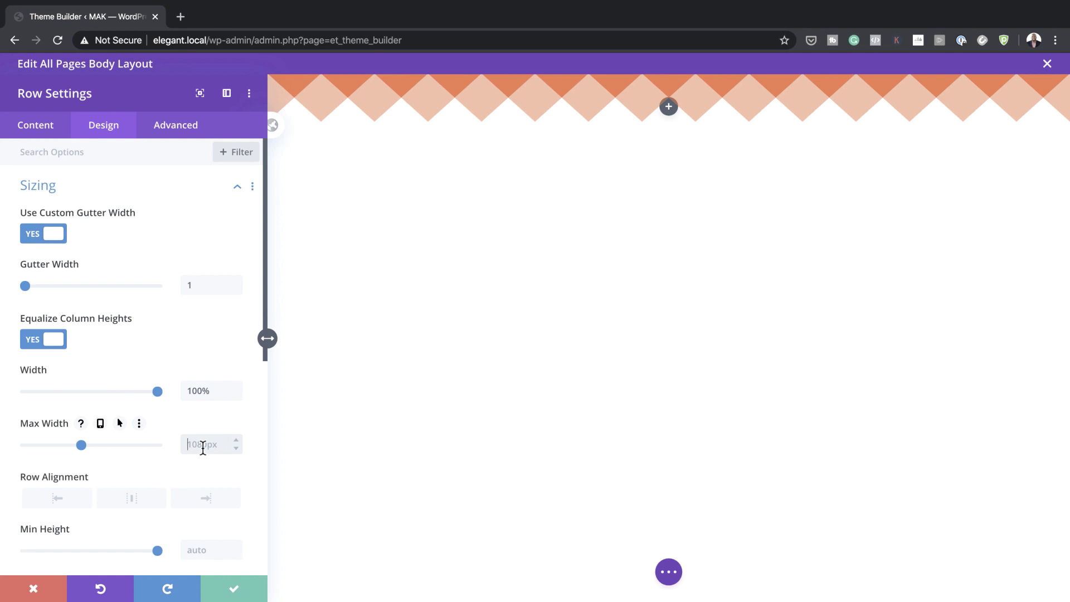
{"action": "type", "text": "100%"}
Set the row's top padding to 0px with the bottom padding linked to match, and save the row settings.
{"action": "scroll", "coordinate": [213, 470], "scroll_direction": "down", "scroll_amount": 5}
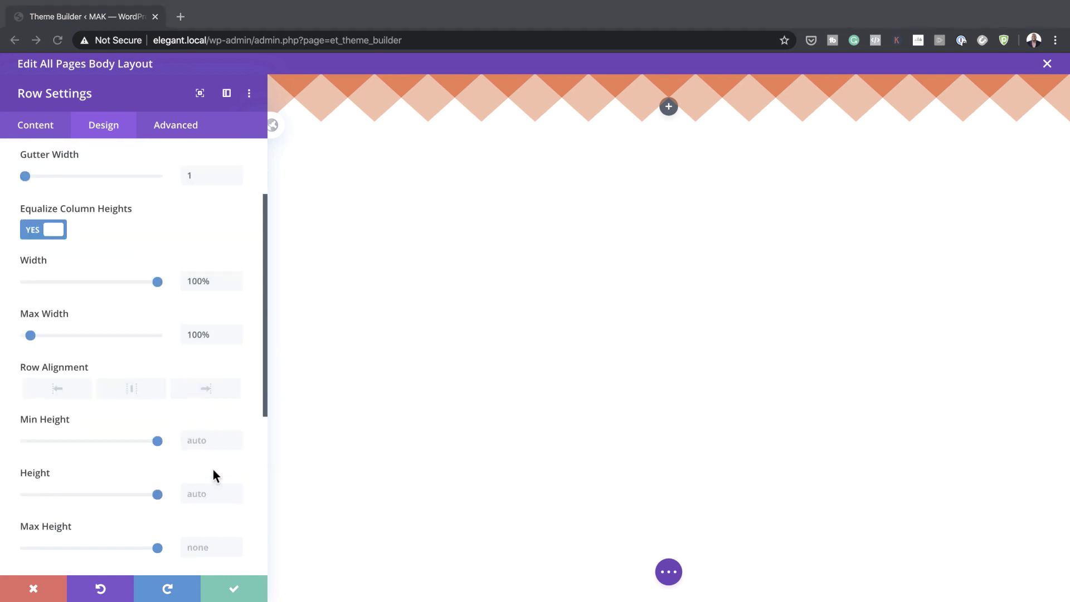
{"action": "scroll", "coordinate": [213, 469], "scroll_direction": "down", "scroll_amount": 3}
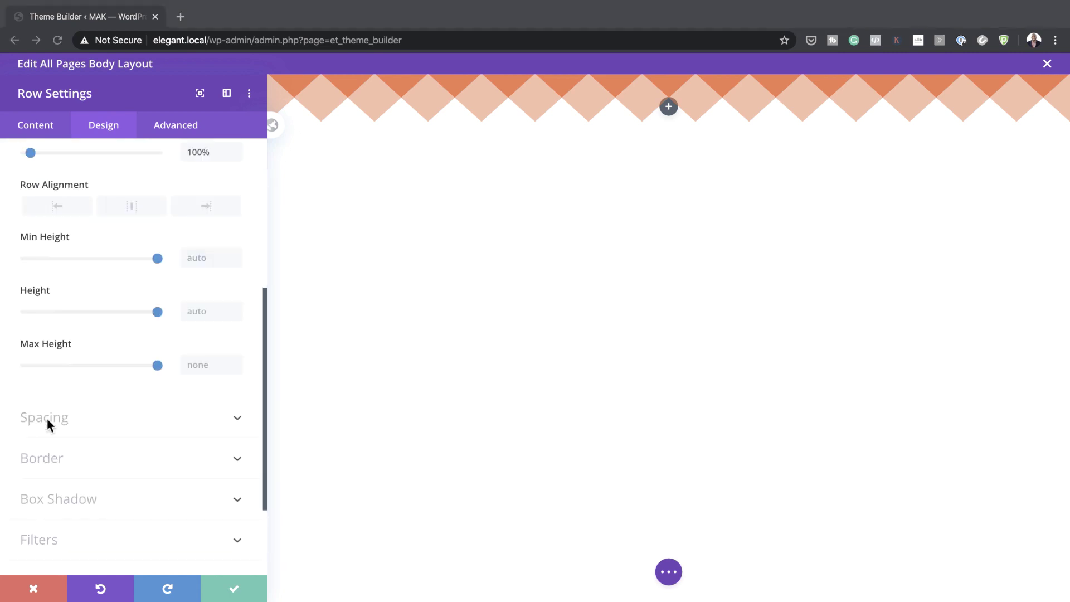
{"action": "left_click", "coordinate": [49, 419]}
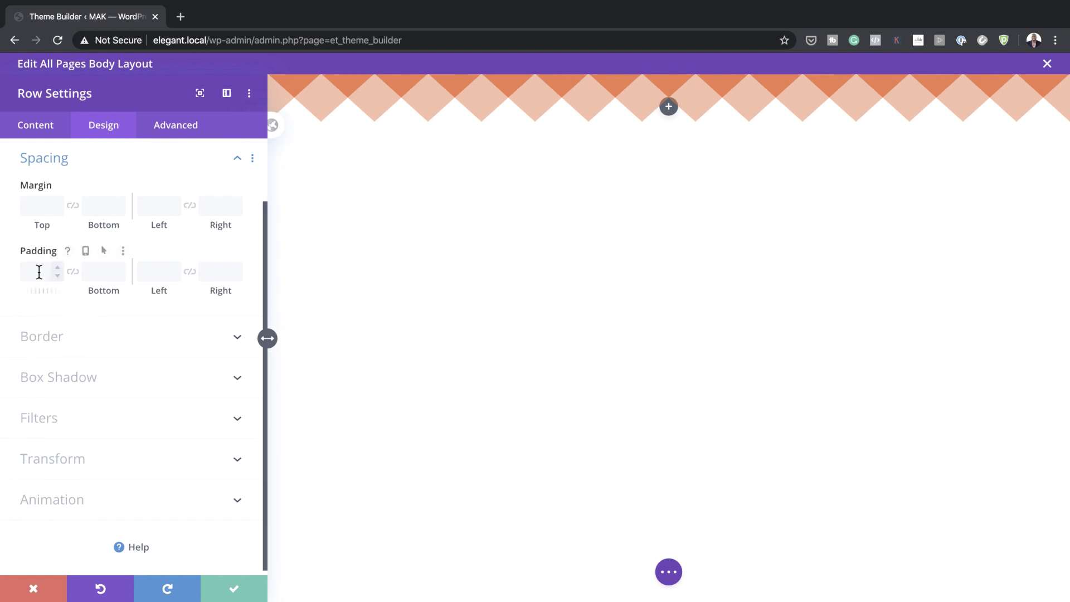
{"action": "type", "text": "0px"}
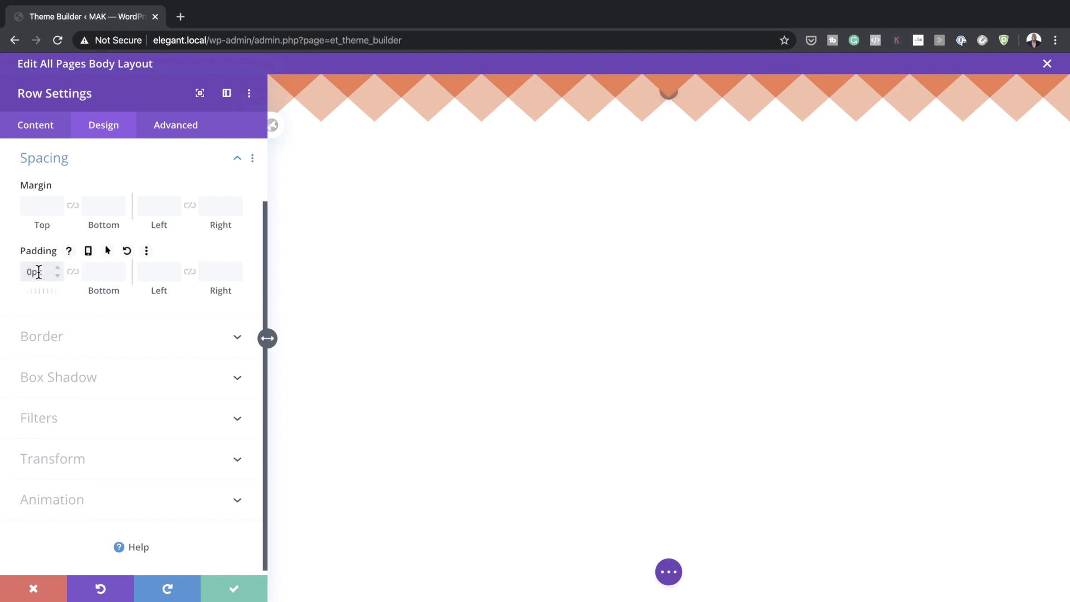
{"action": "left_click", "coordinate": [72, 271]}
{"action": "left_click", "coordinate": [234, 588]}
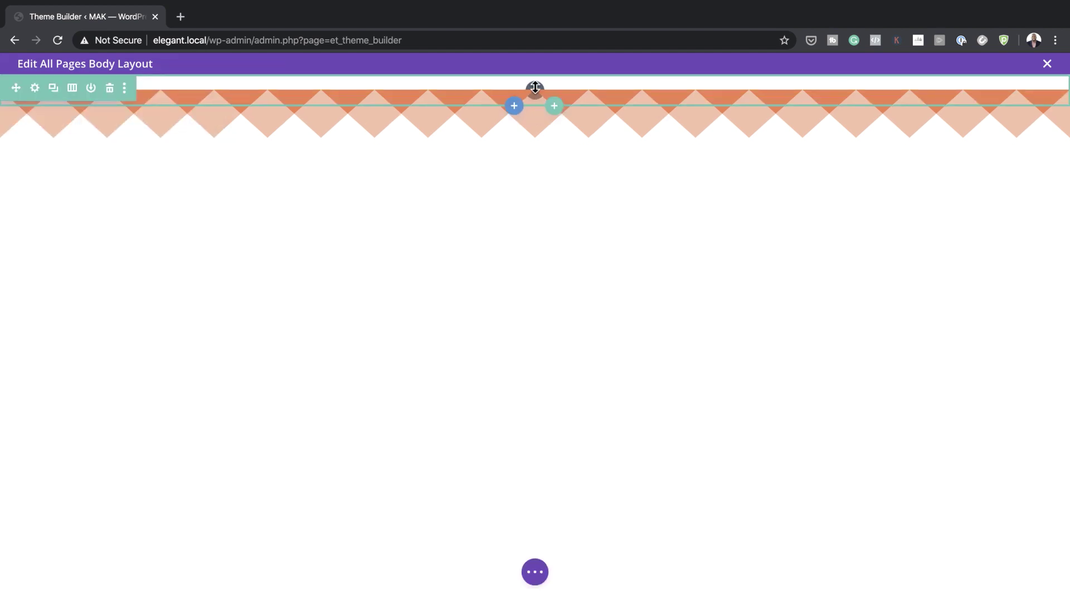
Insert a Post Content module into the full-width row.
{"action": "left_click", "coordinate": [535, 92]}
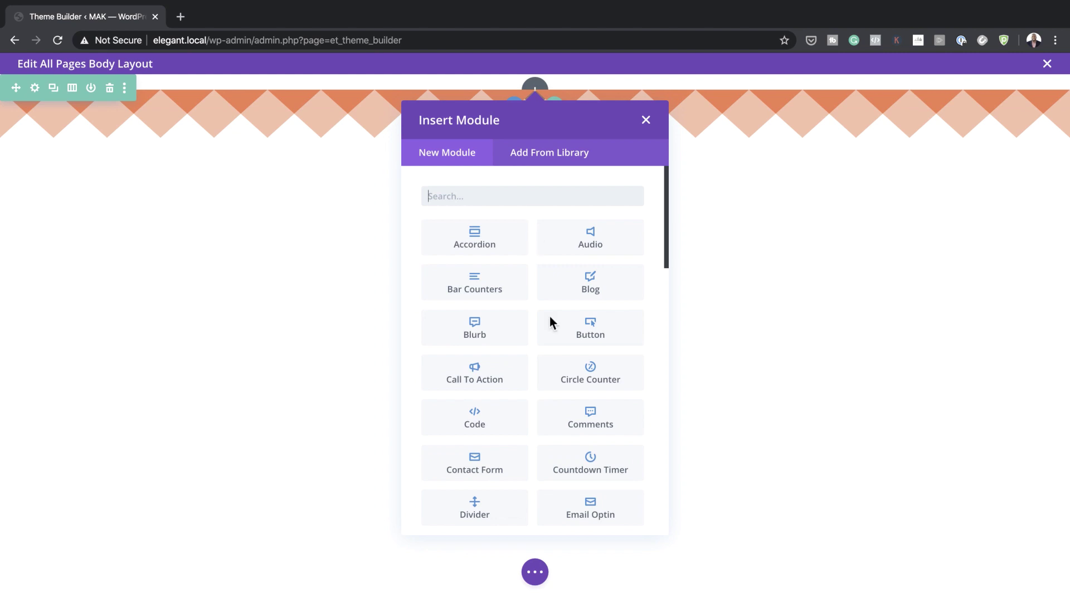
{"action": "scroll", "coordinate": [594, 416], "scroll_direction": "down", "scroll_amount": 5}
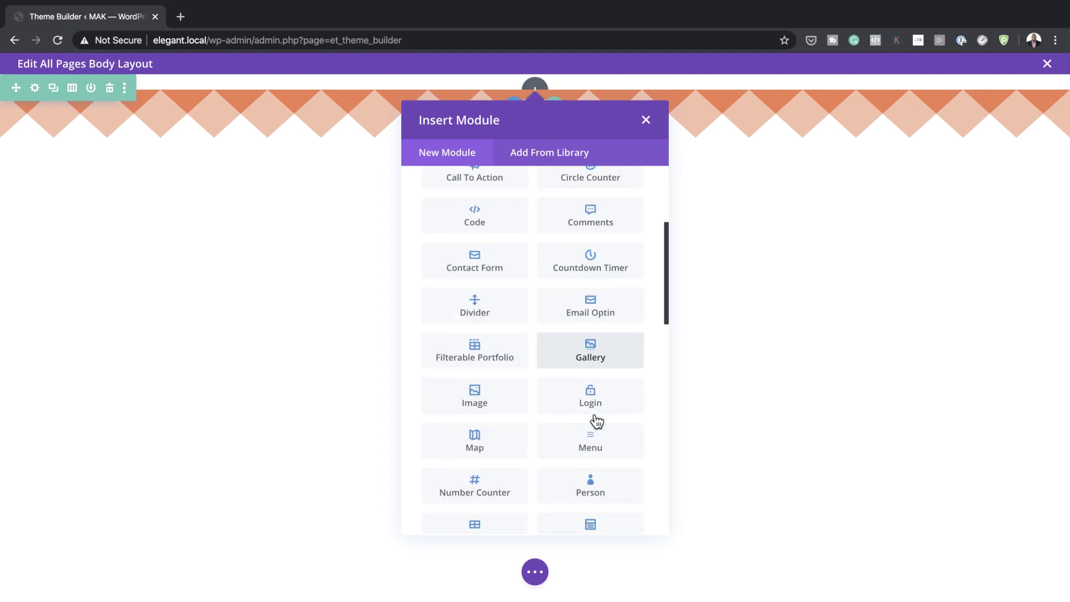
{"action": "scroll", "coordinate": [597, 422], "scroll_direction": "down", "scroll_amount": 2}
{"action": "left_click", "coordinate": [594, 429]}
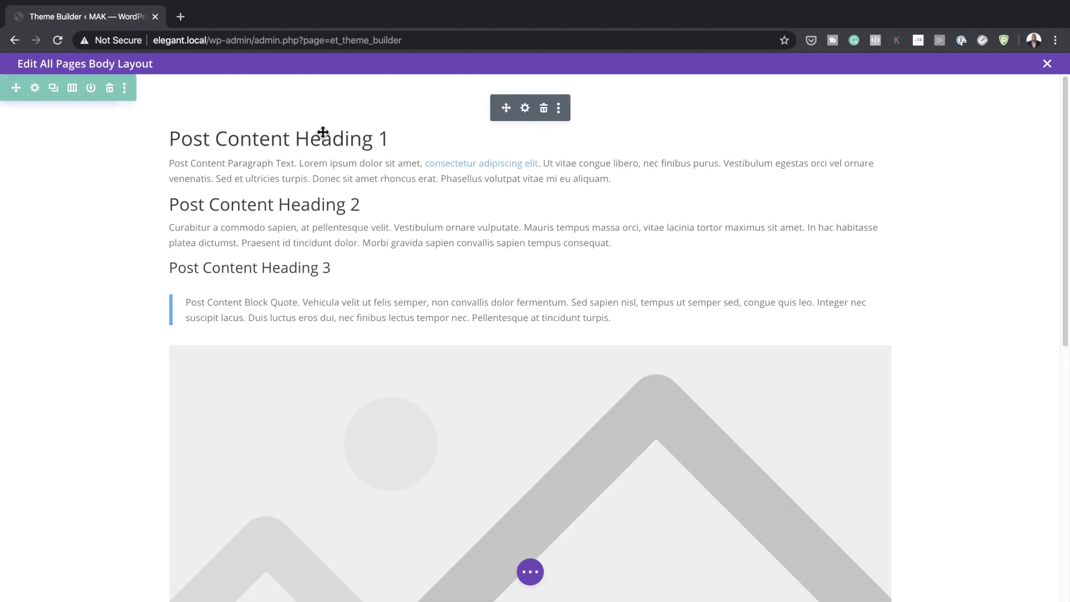
Save the All Pages body layout and return to the Theme Builder template overview.
{"action": "left_click", "coordinate": [530, 572]}
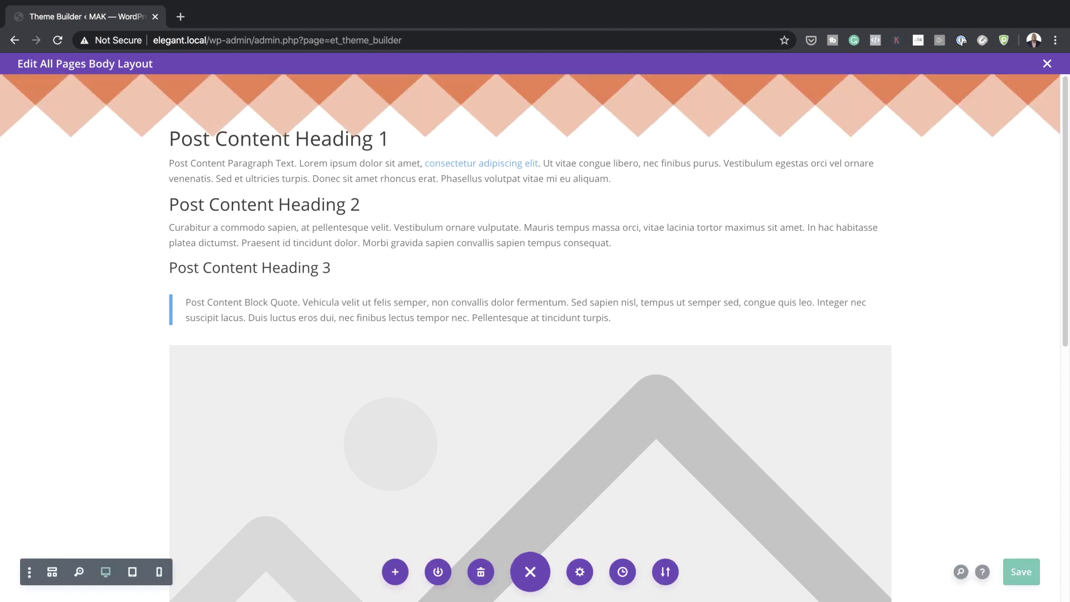
{"action": "left_click", "coordinate": [1019, 572]}
{"action": "left_click", "coordinate": [1048, 64]}
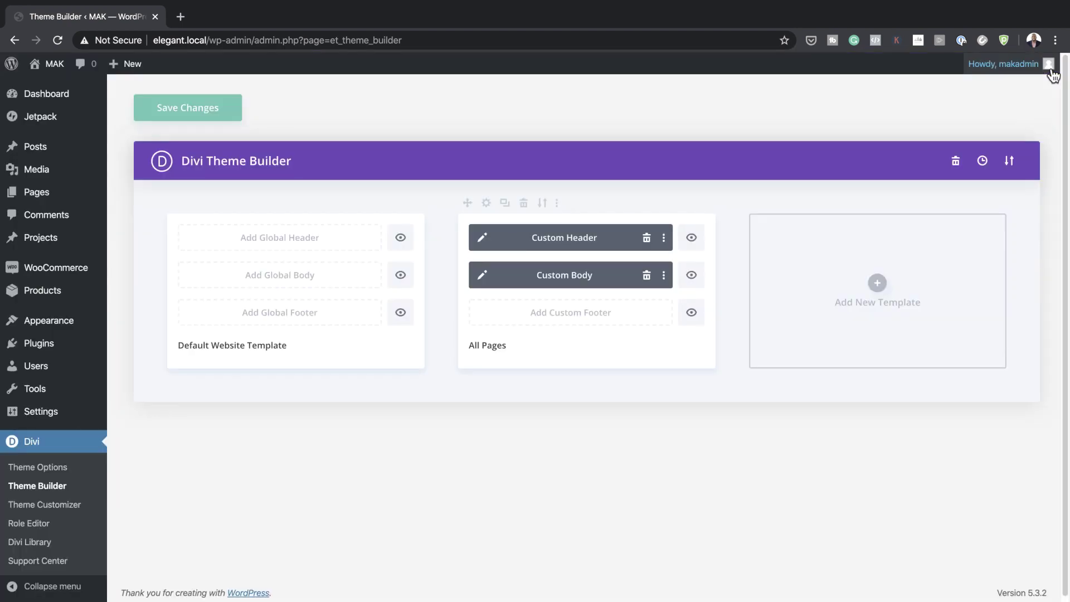
Save the Theme Builder changes and review the juice shop page with the custom header and divider applied.
{"action": "left_click", "coordinate": [184, 115]}
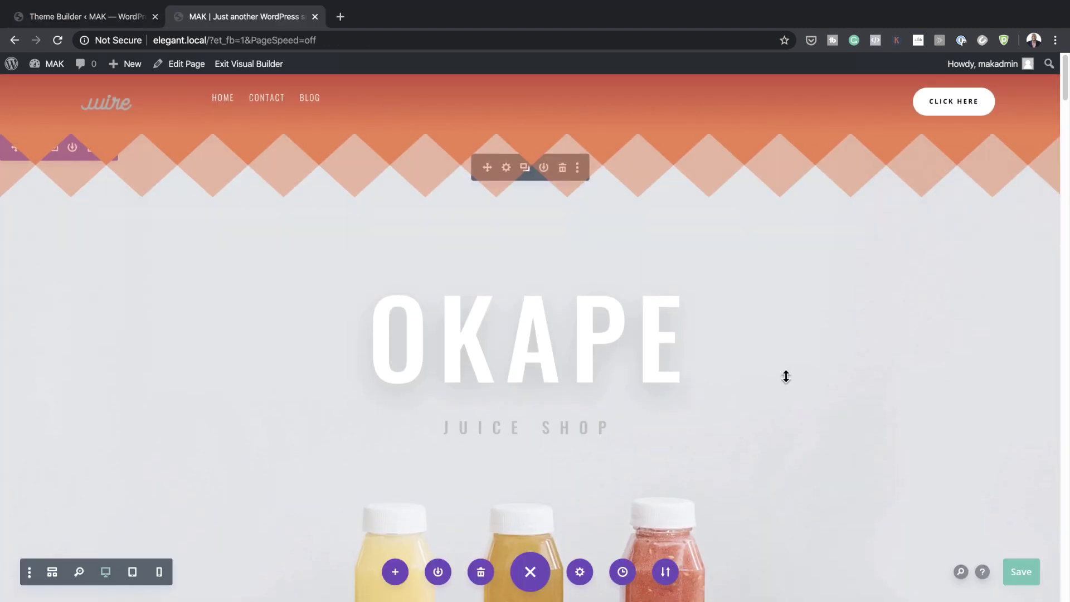
{"action": "scroll", "coordinate": [786, 377], "scroll_direction": "down", "scroll_amount": 20}
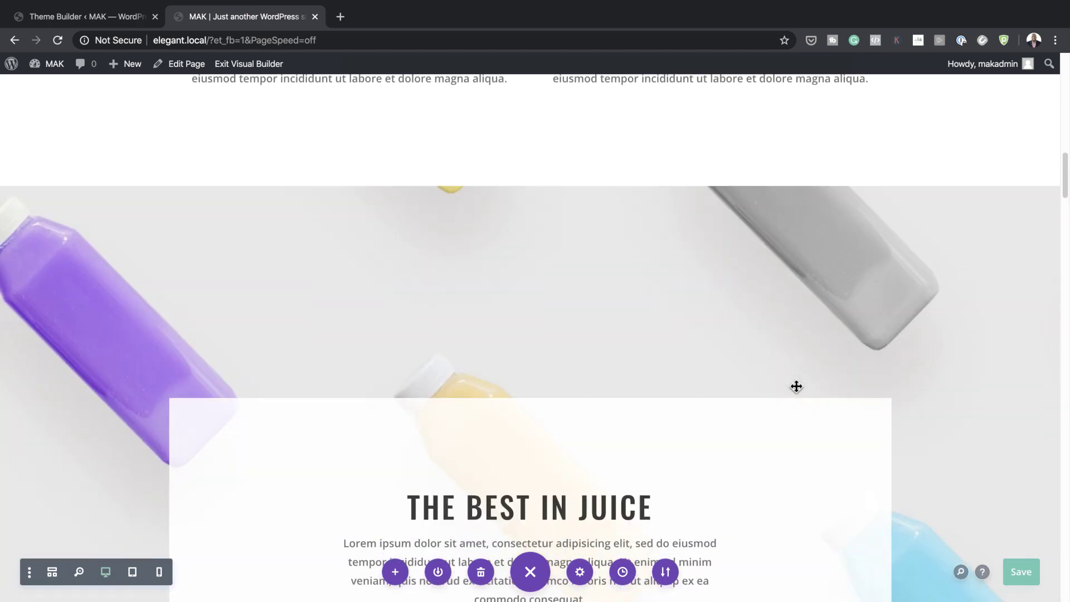
{"action": "scroll", "coordinate": [797, 386], "scroll_direction": "up", "scroll_amount": 20}
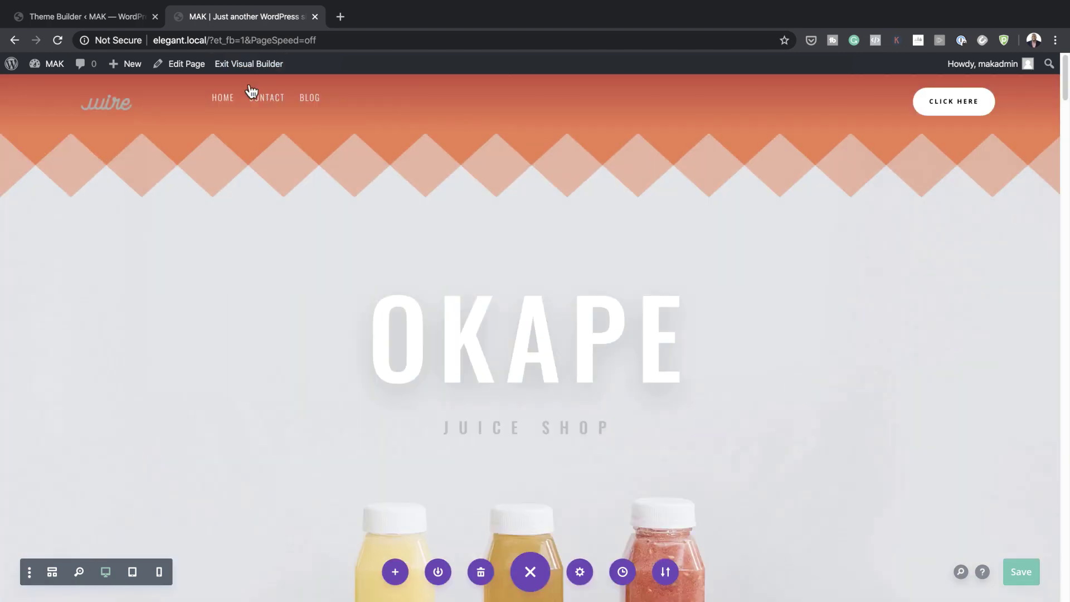